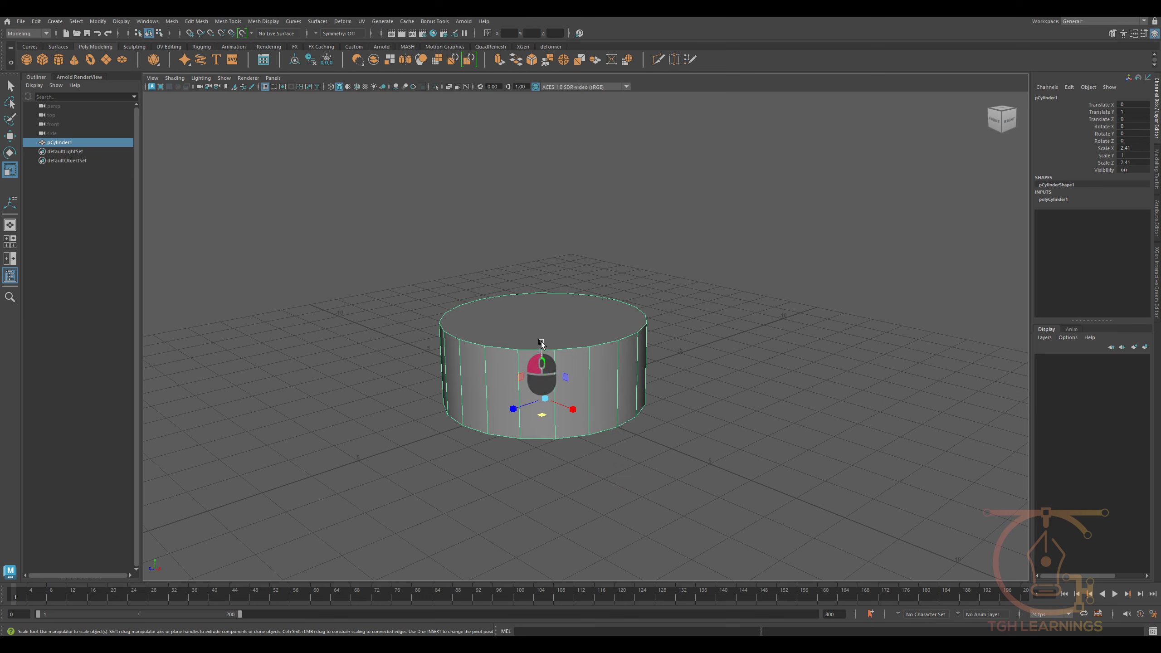
- Stretch the cylinder vertically to a Y scale of about 2.775 and delete its top cap
scroll(559, 337, "down", 4)
left_click_drag(559, 337, 557, 360, "alt")
key("w")
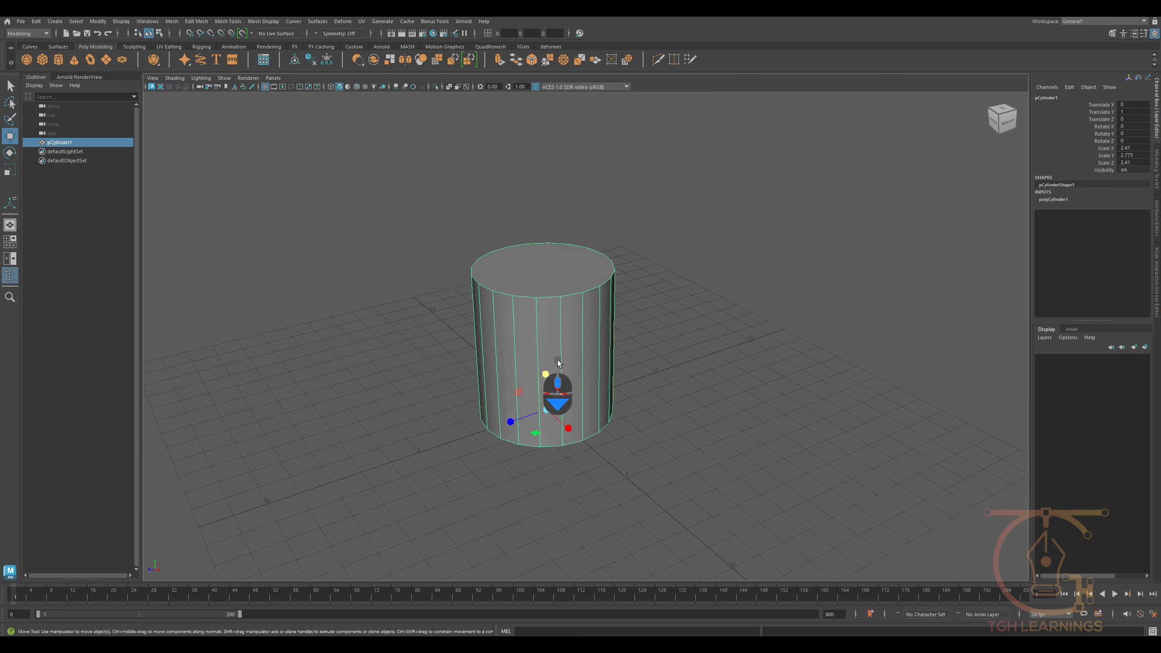
right_click_drag(557, 360, 558, 380)
left_click(544, 269)
key("Delete")
- Insert an edge loop around the cylinder's mid-height and bevel it with 2 segments
left_click_drag(571, 379, 549, 368, "alt")
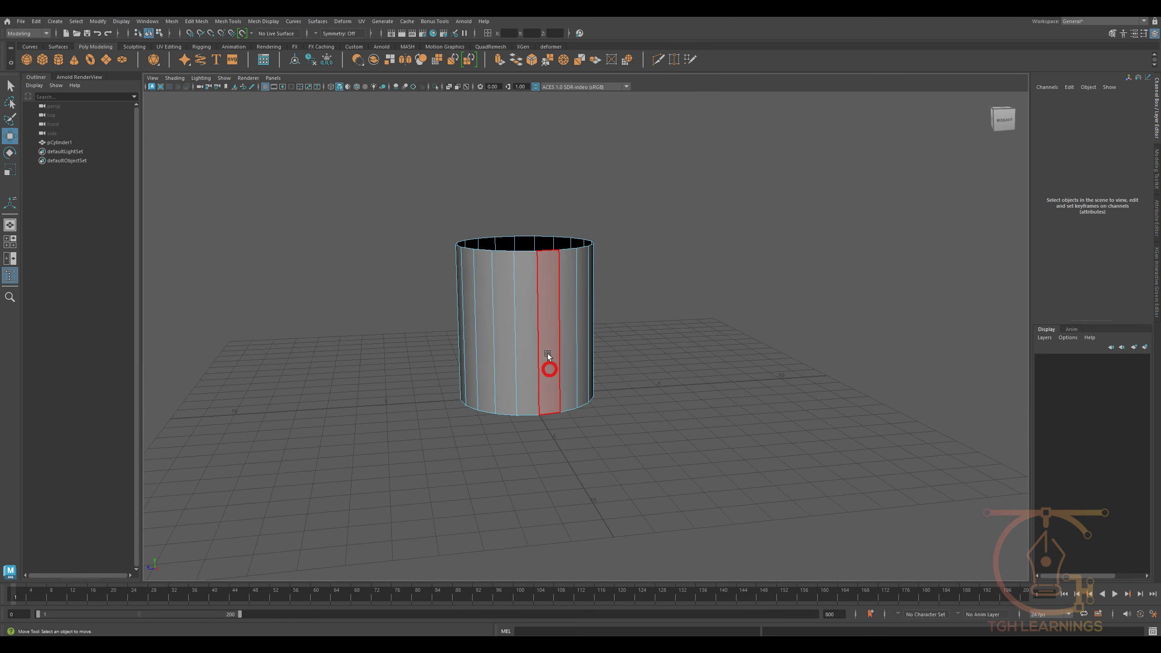
right_click_drag(544, 340, 496, 337, "shift")
left_click(538, 329, "ctrl")
key("w")
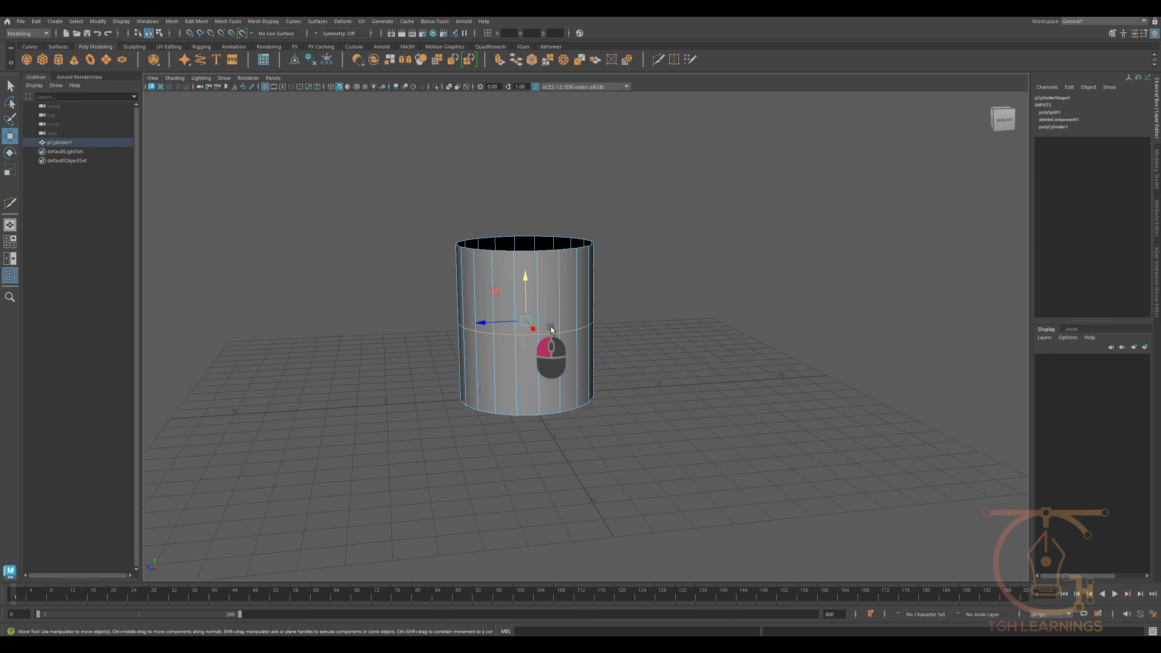
key("ctrl+b")
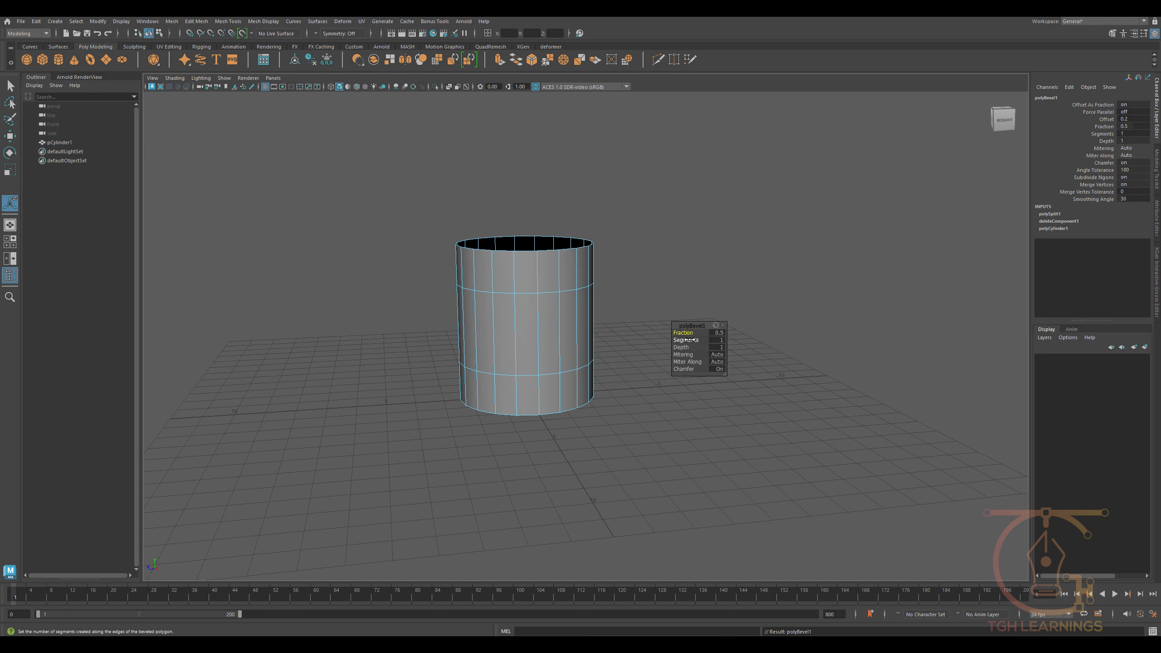
left_click_drag(687, 339, 963, 352)
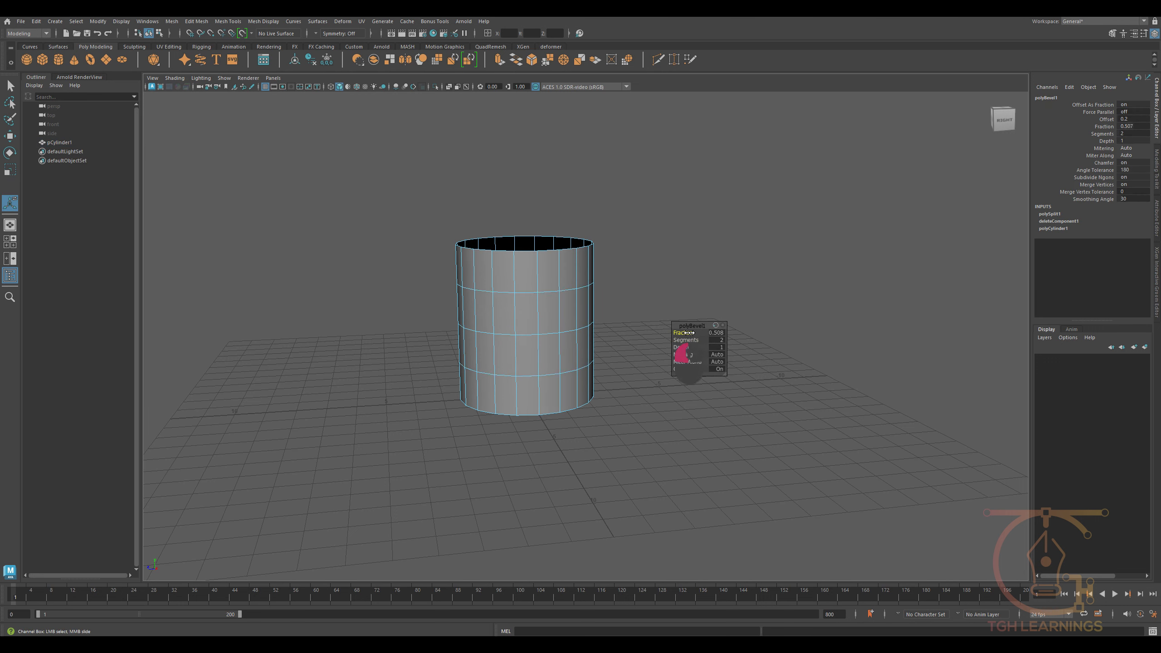
- Bevel the edge loops above and below the middle one, adjusting the fraction to space the resulting loops evenly
left_click(559, 281)
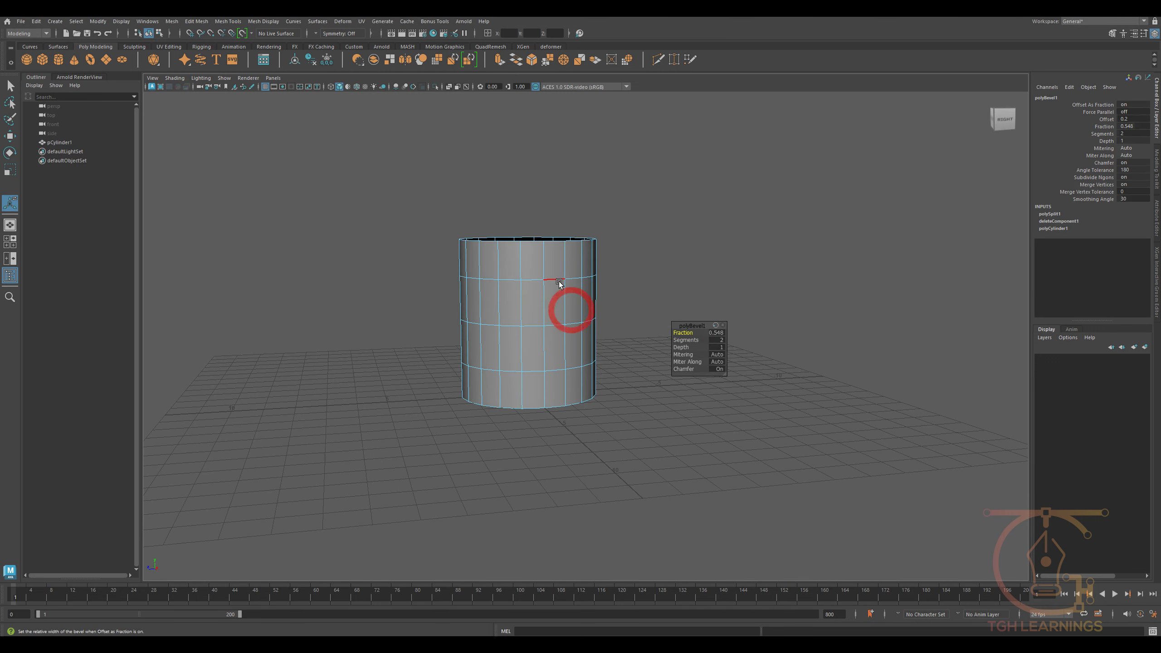
left_click(555, 376)
key("ctrl+b")
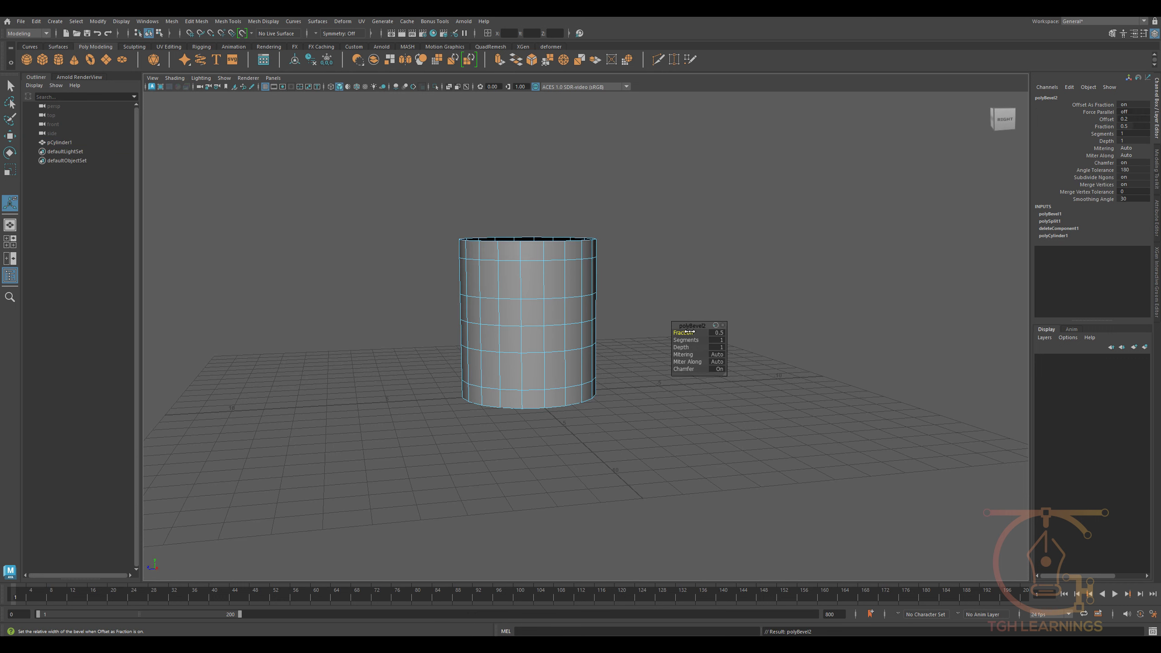
left_click_drag(689, 331, 577, 344)
- Select a two-face patch near the top and another near the base, and extrude both with an offset of about 0.19
right_click_drag(526, 298, 525, 330)
left_click(518, 278)
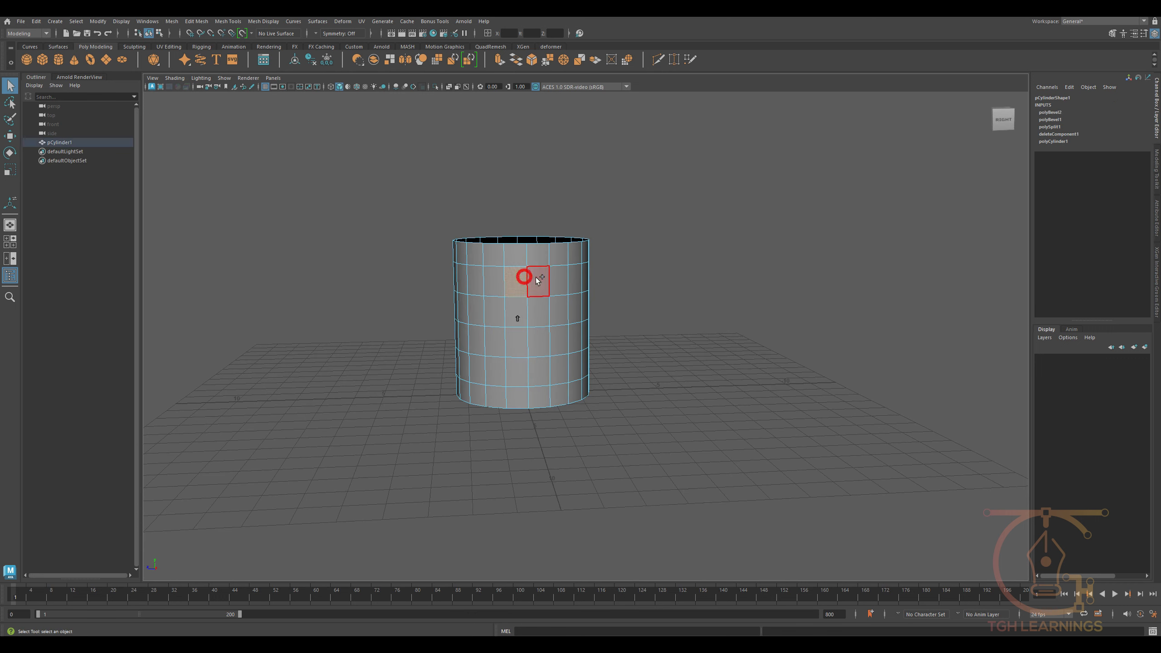
left_click(515, 366, "shift")
left_click_drag(516, 368, 550, 414, "alt")
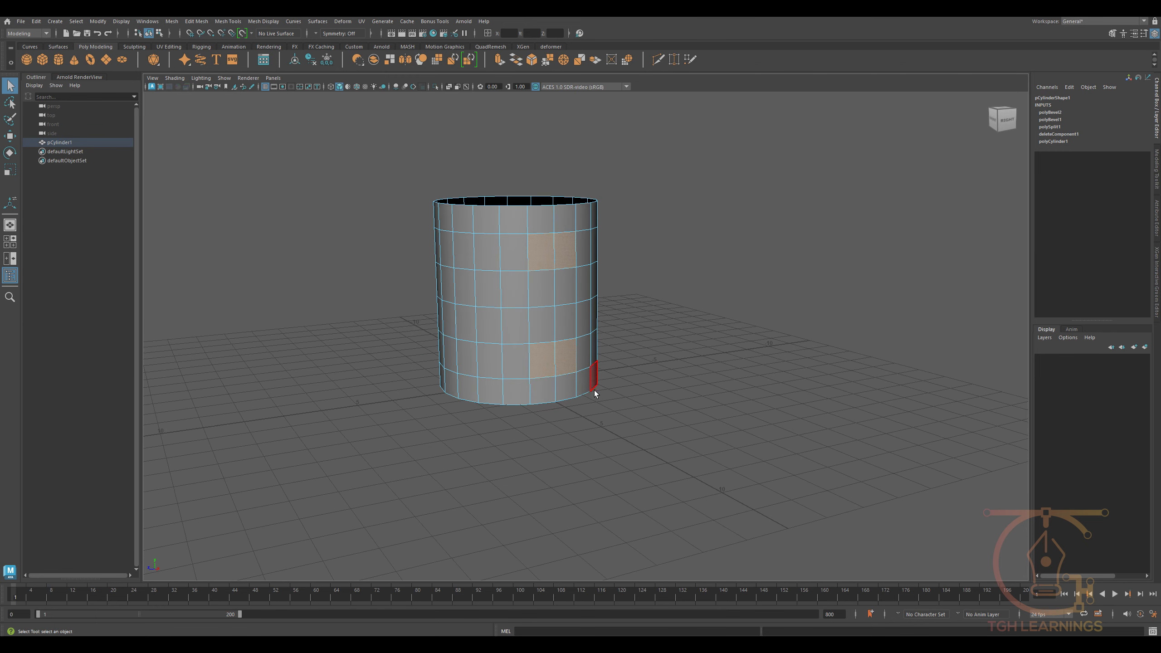
key("ctrl+e")
mouse_move(686, 347)
left_mouse_down()
mouse_move(729, 347)
mouse_move(739, 363)
mouse_move(684, 350)
left_mouse_up()
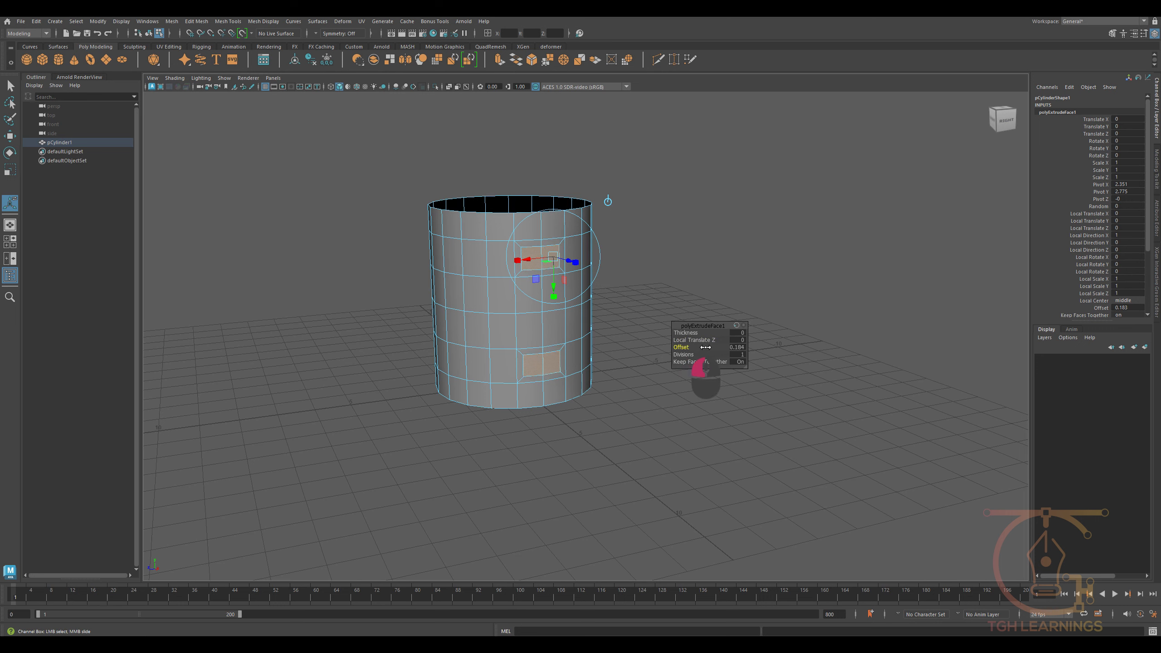
- Scale the two inset face patches to make them narrower horizontally
key("w")
left_click_drag(546, 271, 499, 259, "alt")
key("r")
right_click(498, 268, "ctrl+shift")
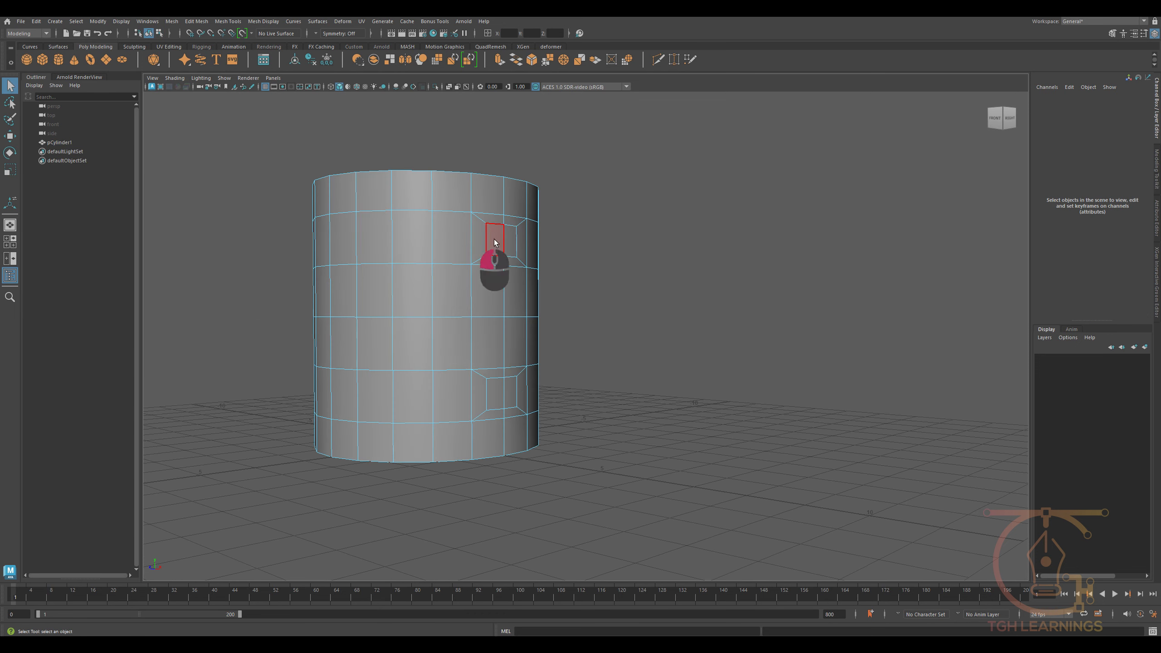
- Bridge the upper and lower inset faces using the Smooth path + curve type and Custom direction
left_click(494, 239)
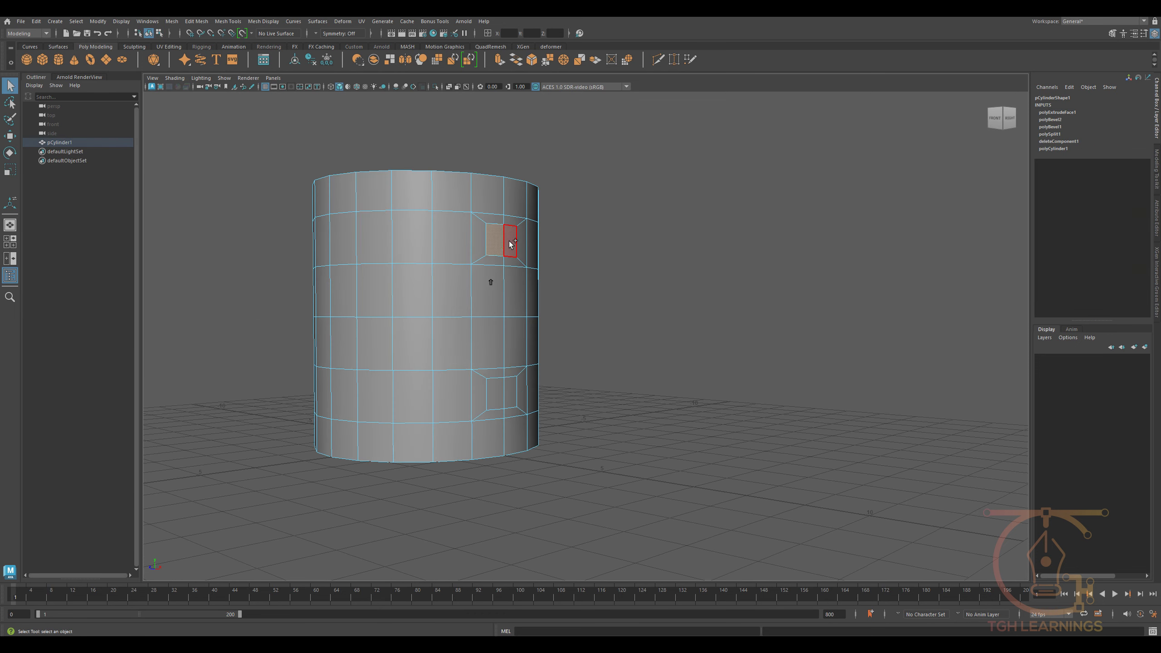
left_click(516, 390, "shift")
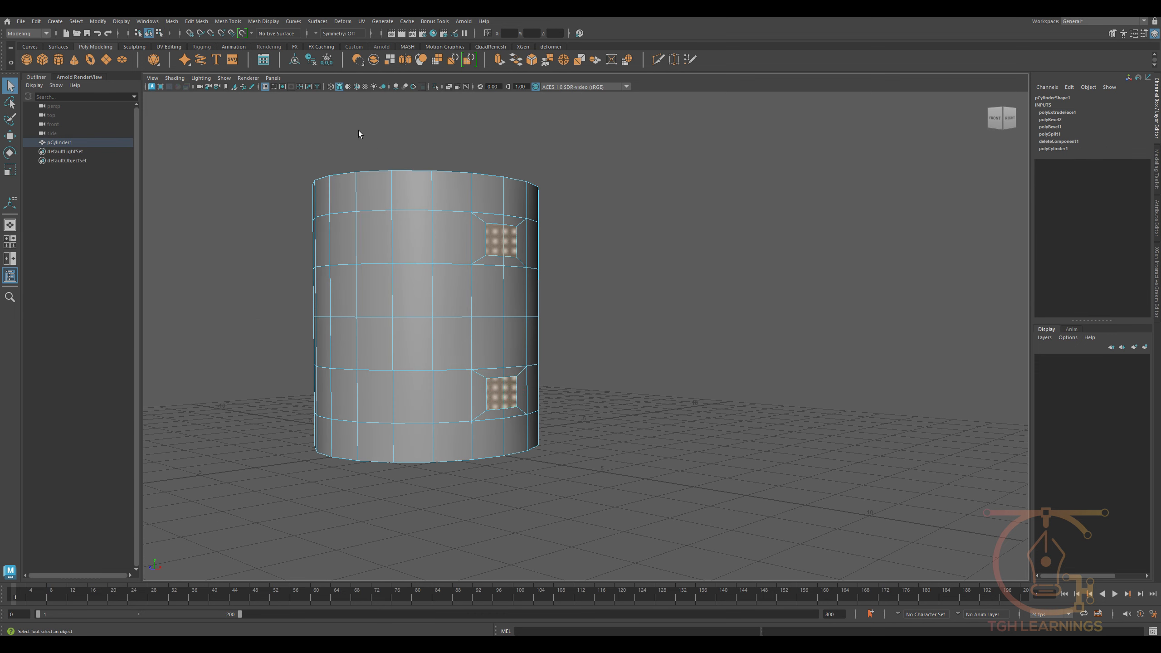
left_click(197, 21)
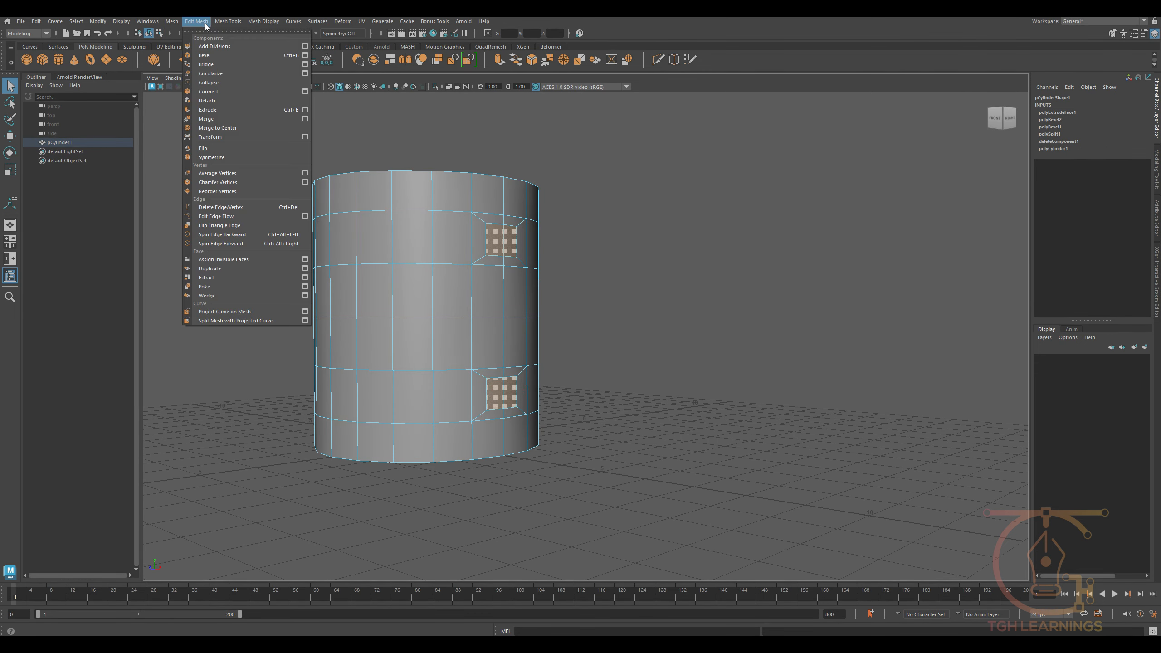
left_click(304, 64)
left_click_drag(851, 194, 642, 218)
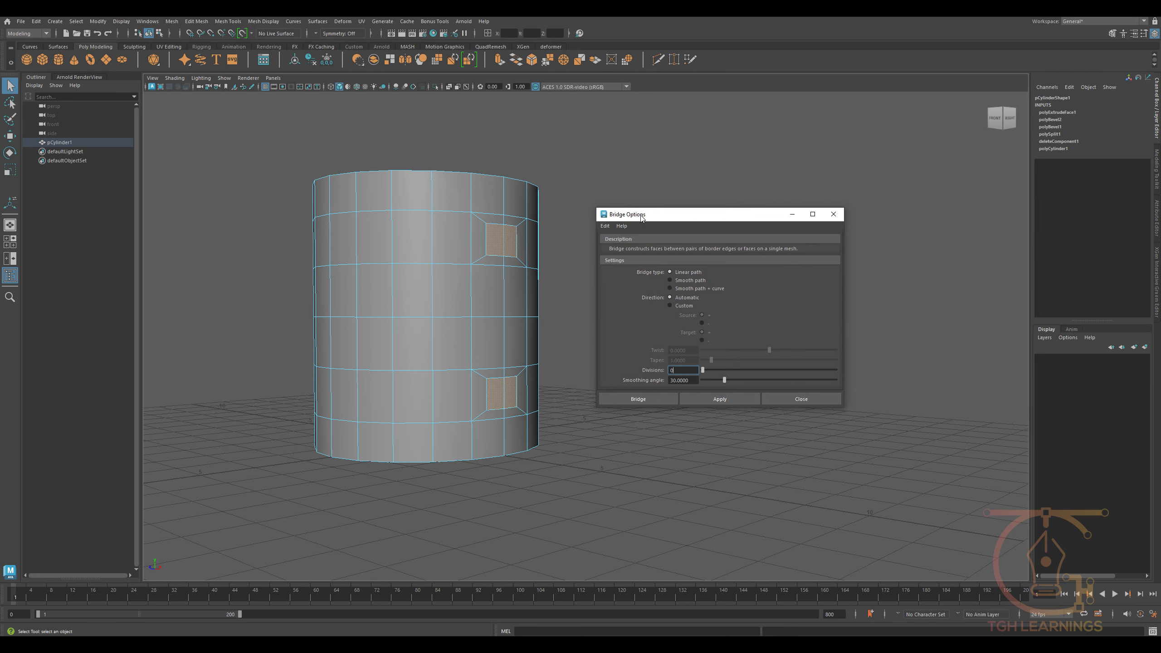
left_click(682, 289)
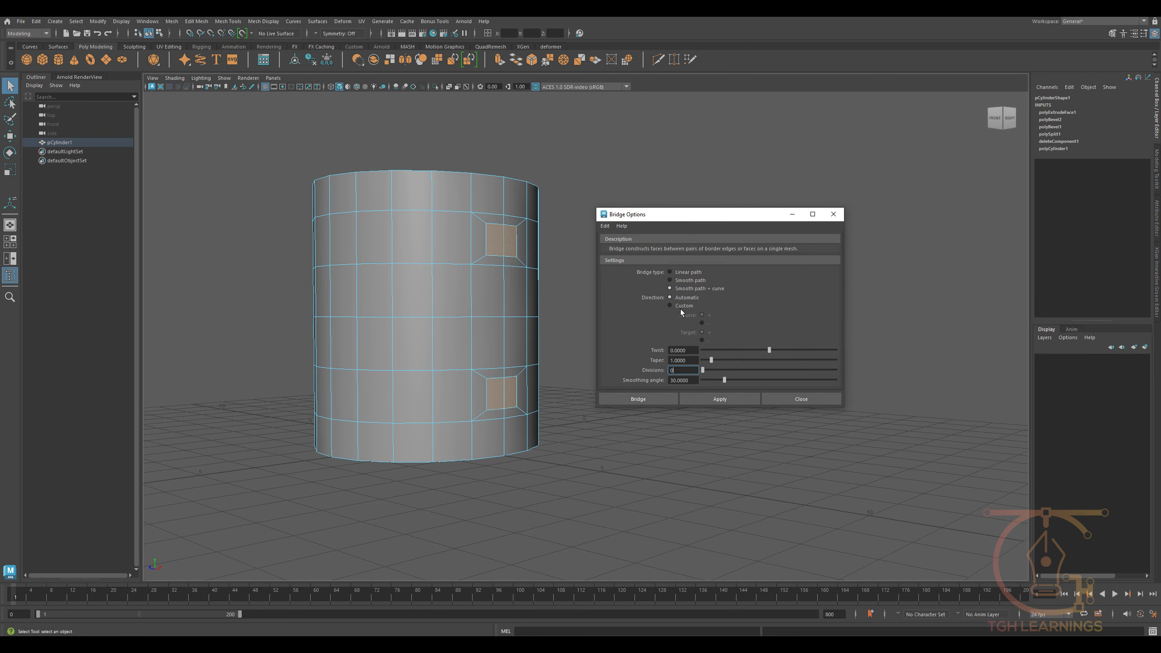
left_click(680, 307)
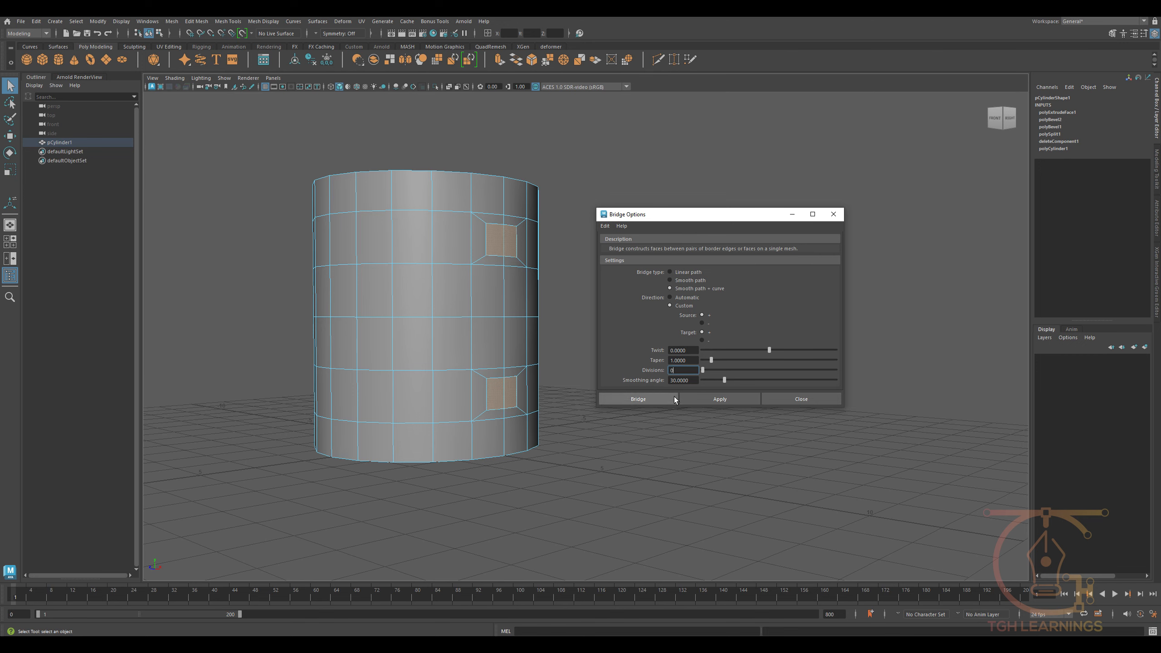
left_click(655, 399)
- Increase the handle bridge's divisions to 8 to round the handle
left_click_drag(575, 371, 544, 396, "alt")
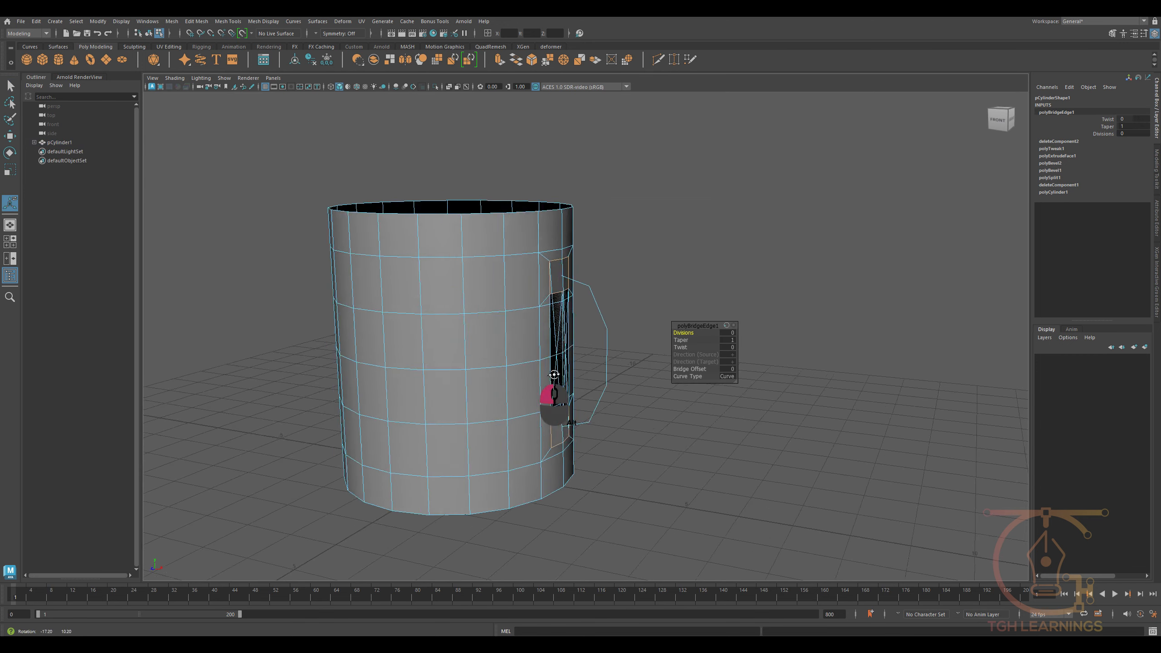
right_click_drag(544, 396, 600, 503, "alt")
middle_click_drag(598, 461, 702, 392, "alt")
left_click_drag(673, 339, 1157, 361)
left_click_drag(930, 335, 736, 340)
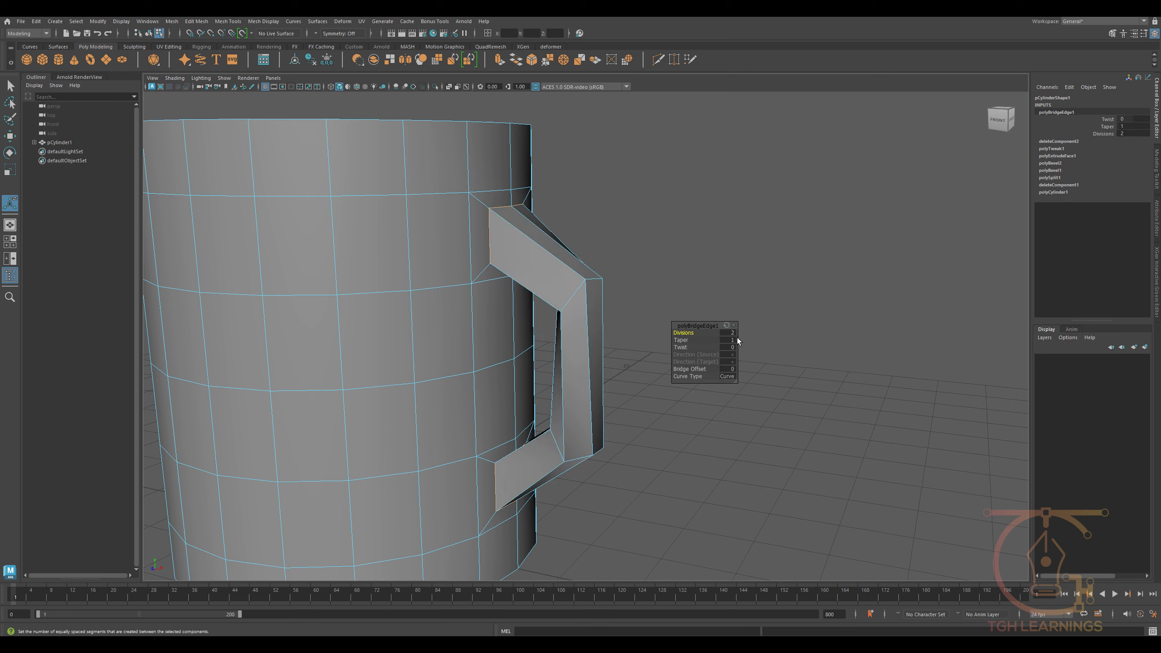
type("4")
key("Return")
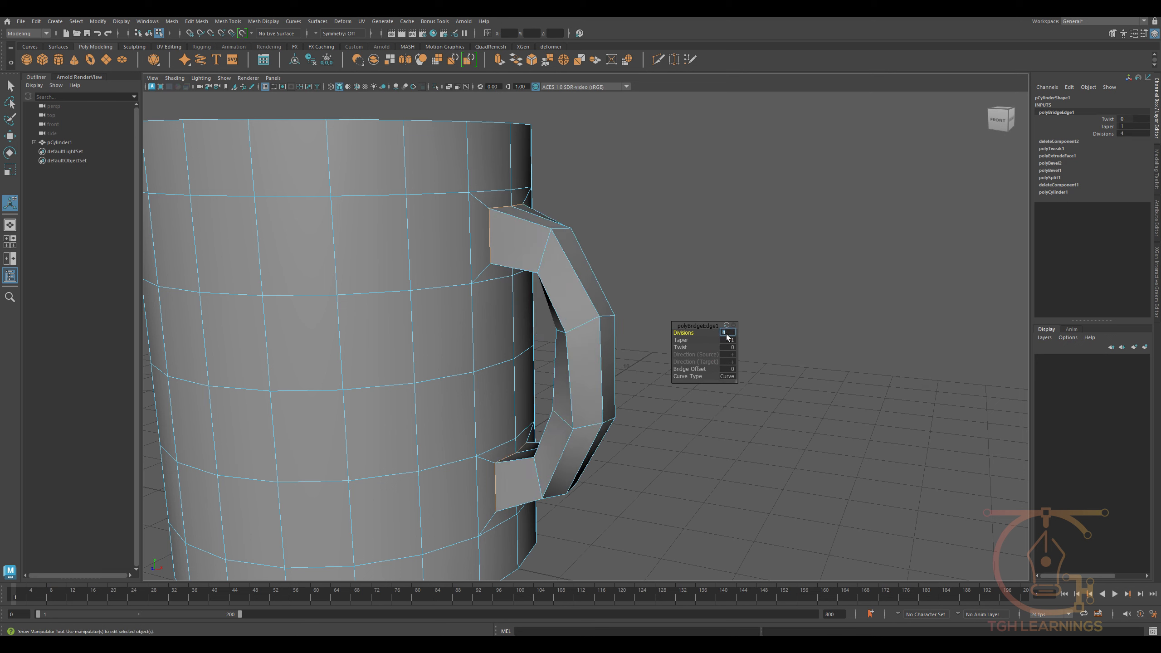
type("6")
key("Return")
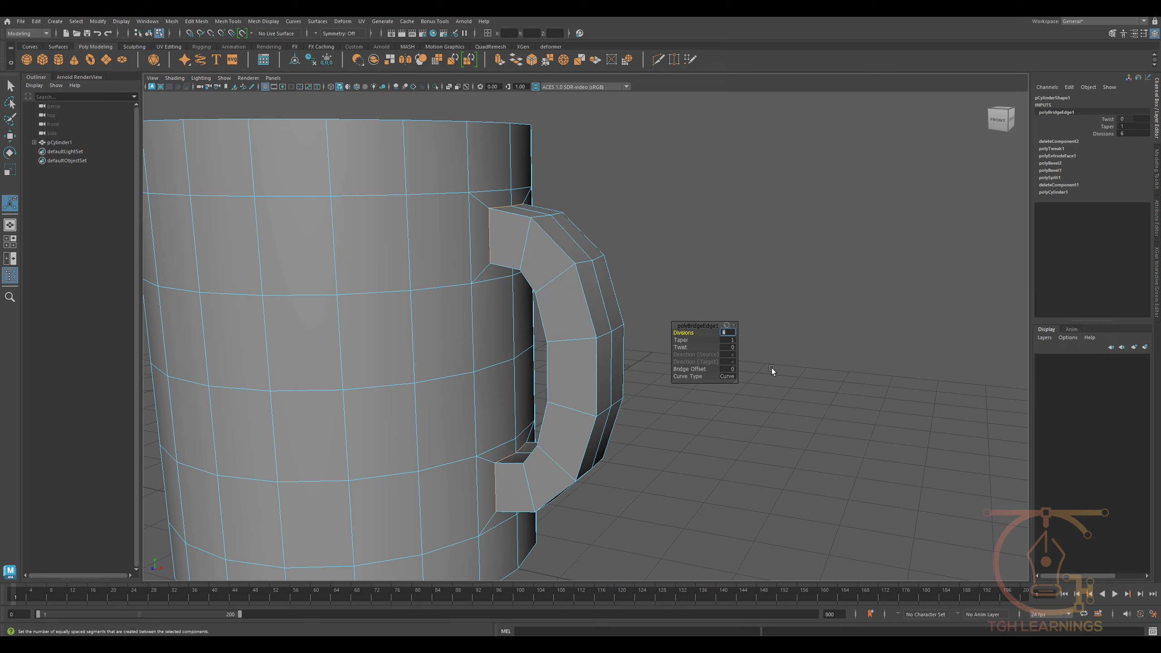
type("8")
key("Return")
left_click_drag(632, 394, 494, 388, "alt")
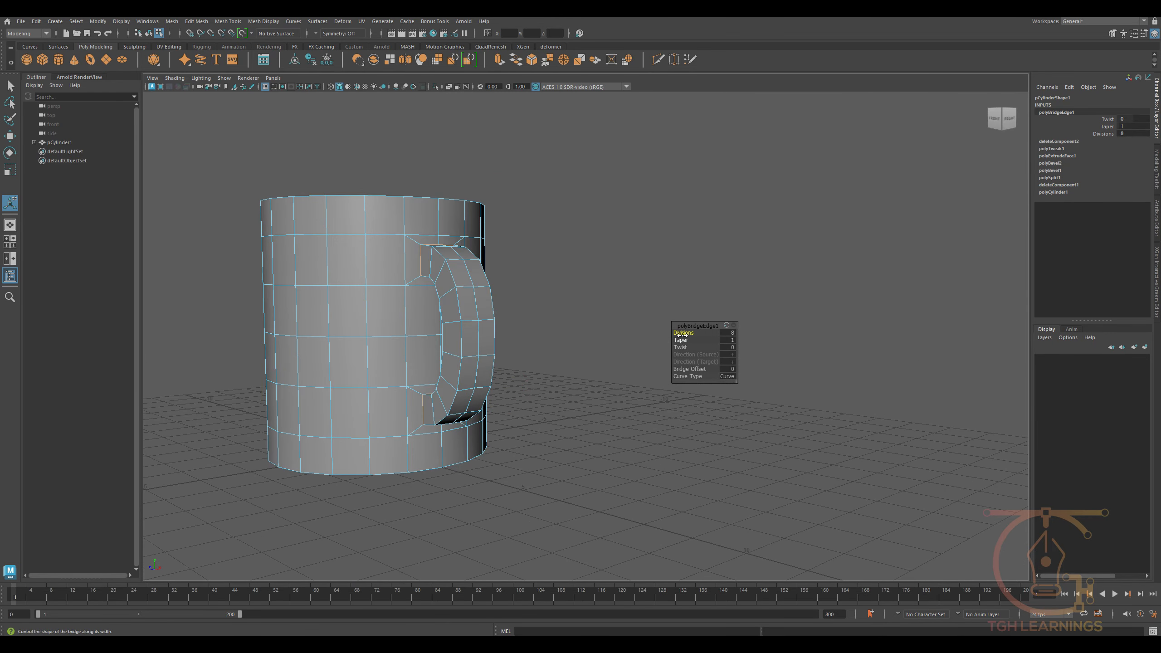
- Try different taper and twist values on the handle bridge and undo the changes
left_click_drag(681, 340, 779, 367)
key("ctrl+z")
left_click_drag(680, 348, 227, 358)
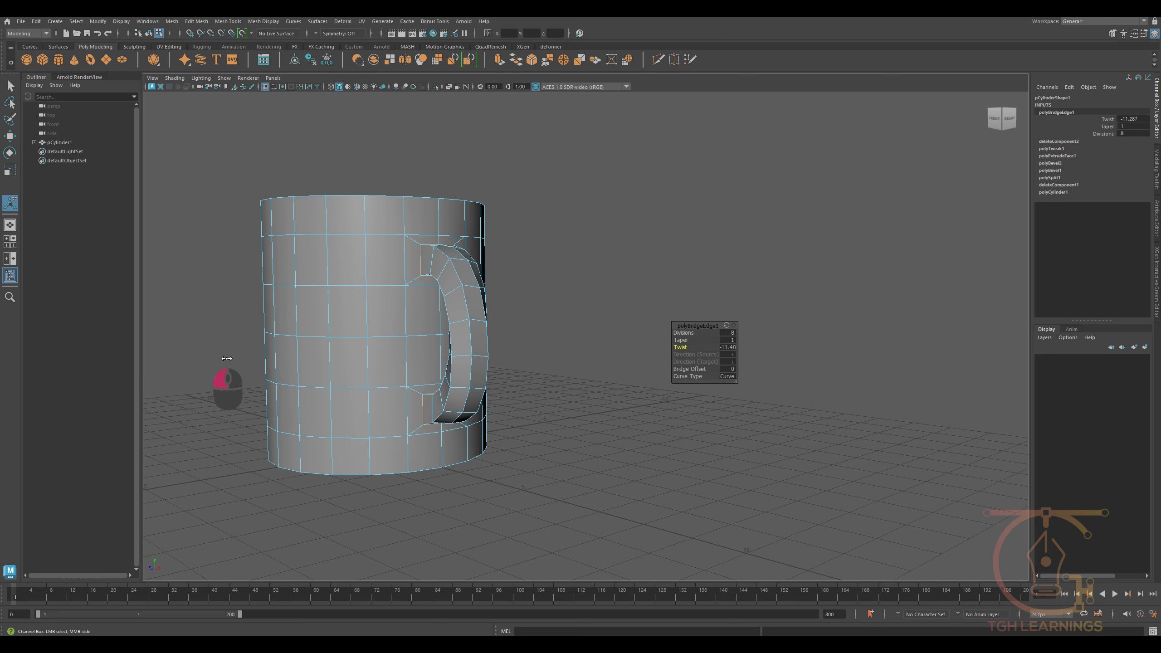
key("ctrl+z")
- Frame the handle in the front view and turn on X-Ray shading
left_click_drag(494, 384, 596, 375, "alt")
scroll(596, 376, "up", 3)
middle_click_drag(596, 376, 512, 359, "alt")
left_click_drag(512, 359, 507, 357, "alt")
key("w")
key("space")
left_click_drag(570, 327, 574, 376)
mouse_move(571, 377)
middle_mouse_down("alt")
mouse_move(456, 473)
mouse_move(403, 559)
middle_mouse_up("alt")
scroll(567, 436, "up", 6)
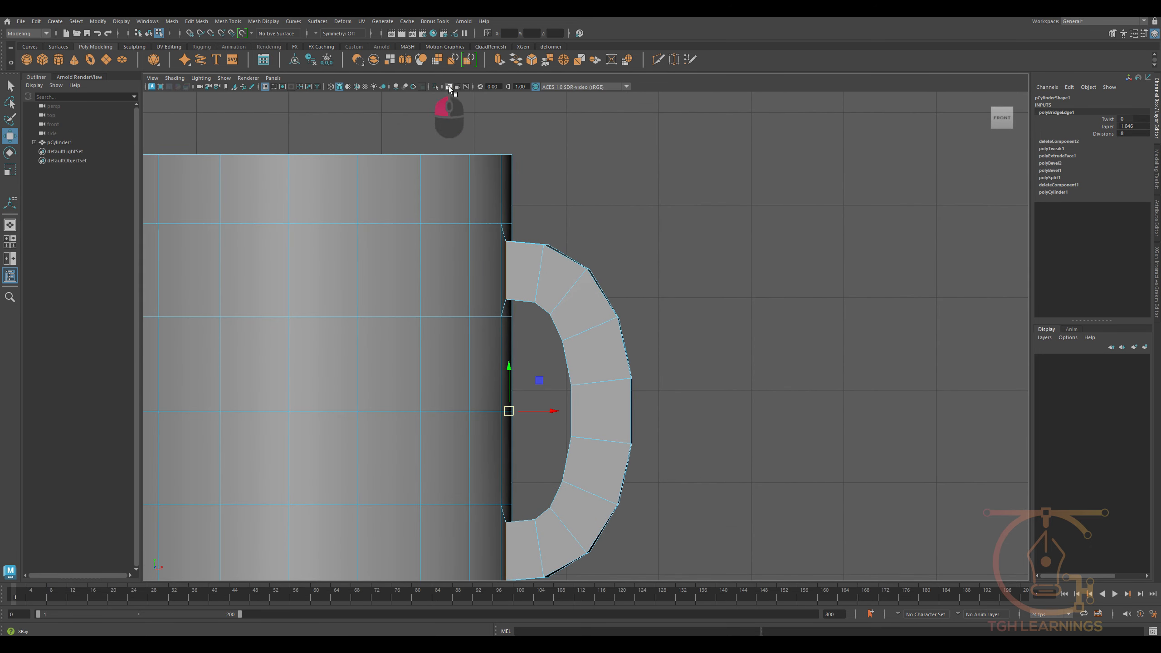
left_click(449, 89)
- Select the curve that runs through the inside of the handle
middle_click_drag(575, 384, 524, 303, "alt")
right_click_drag(504, 272, 577, 203)
left_click(485, 247)
left_click(587, 200)
left_click(479, 309)
left_click(553, 313)
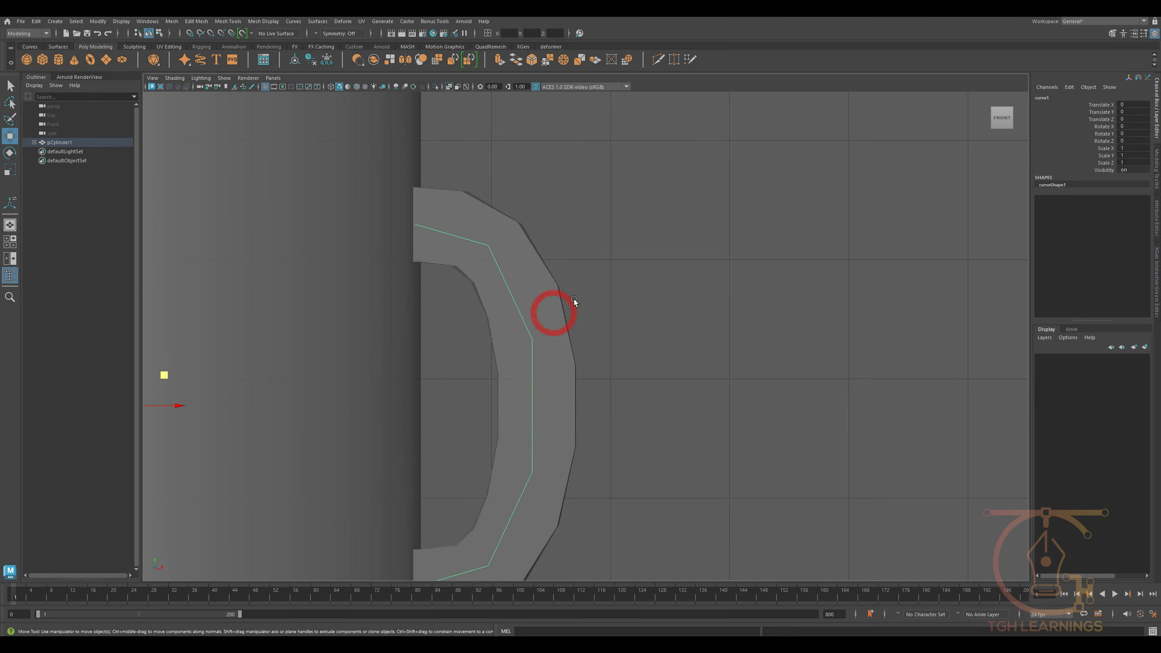
- Switch the handle curve to control vertex editing, select the vertex near its upper bend and return to the perspective view
right_click(554, 252)
right_click_drag(536, 235, 540, 231)
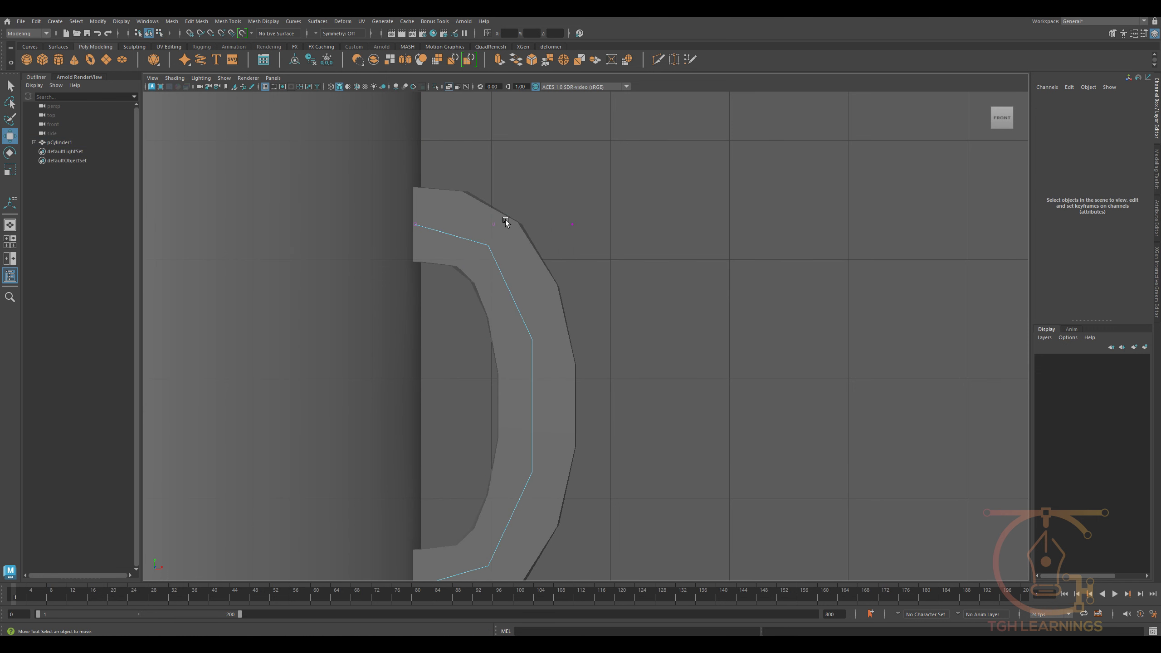
left_click(474, 241)
key("space")
left_click_drag(530, 215, 485, 109)
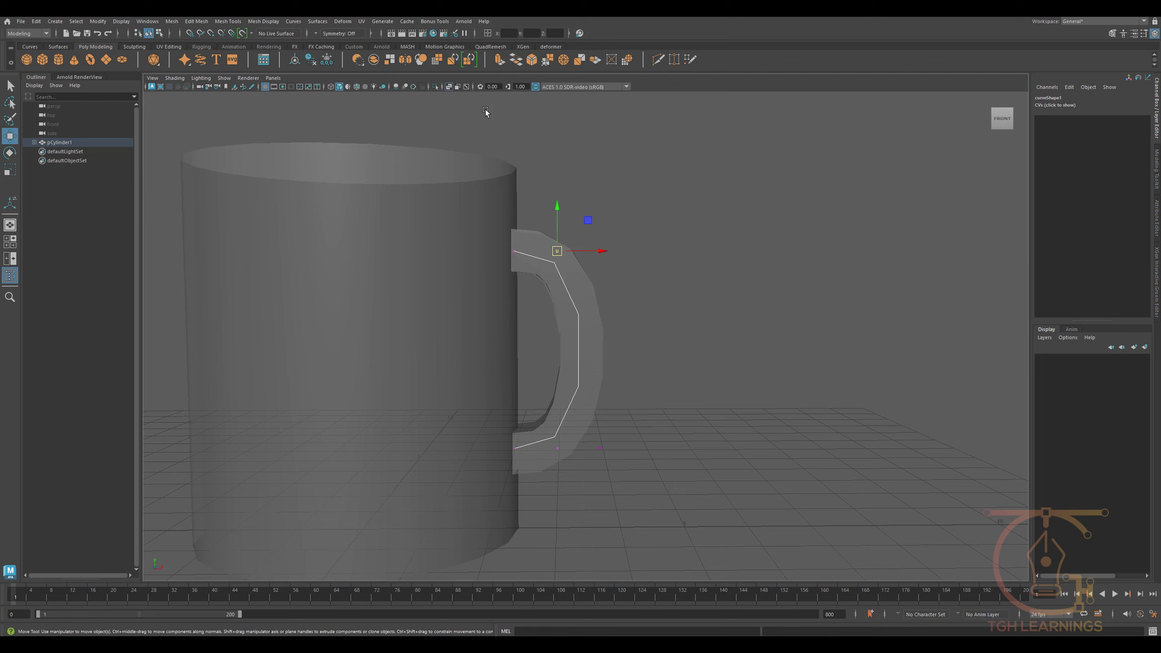
- Try pulling the handle curve's upper control vertex outward, with and without X-Ray shading, and undo the moves
left_click(449, 87)
left_click_drag(567, 210, 594, 155, "alt")
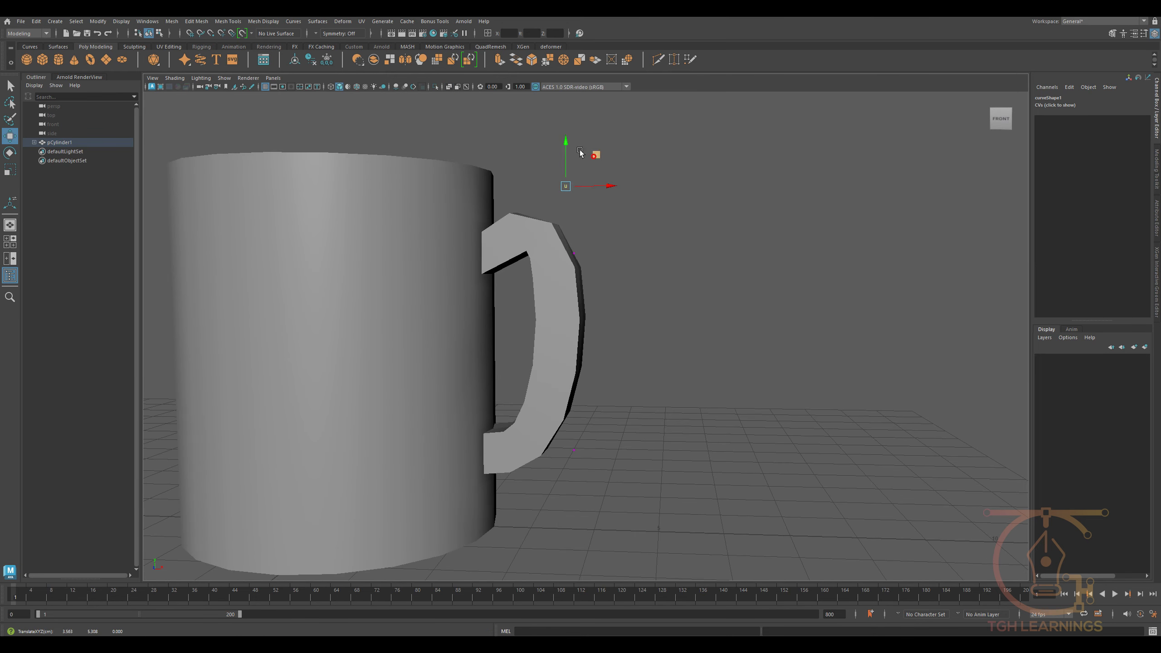
key("ctrl+z")
left_click(449, 87)
left_click_drag(561, 222, 605, 186)
key("ctrl+z")
- Move the handle curve's lower outer control vertex outward and up
left_click_drag(598, 461, 563, 439)
left_click_drag(566, 438, 580, 445, "alt")
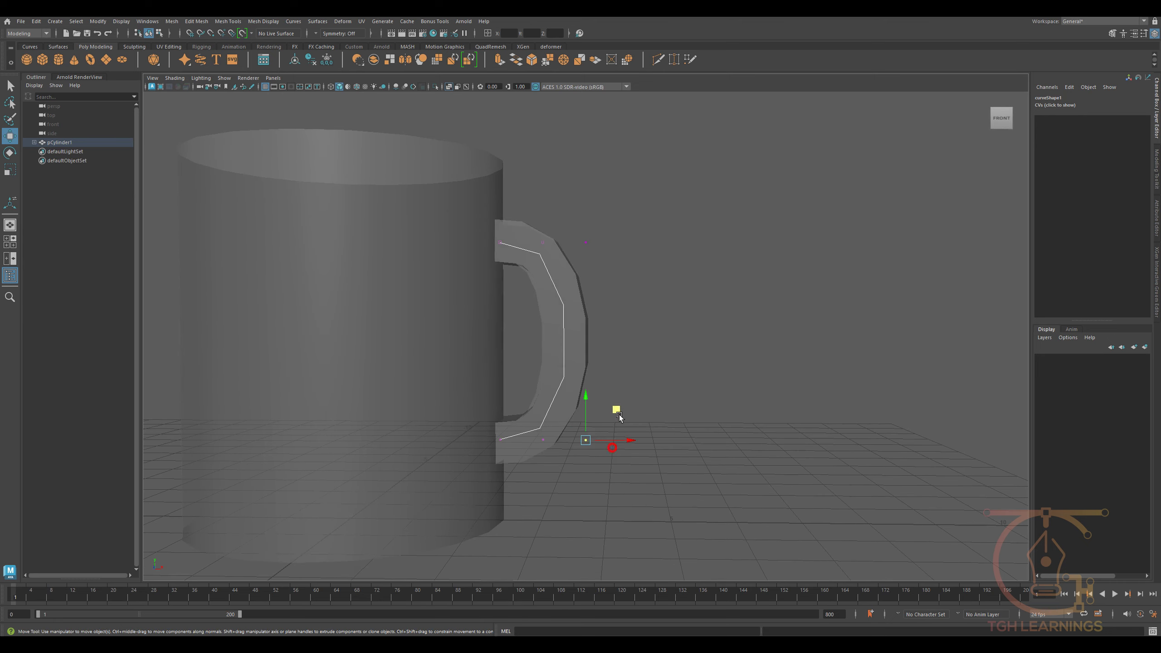
left_click_drag(621, 410, 666, 354)
left_click_drag(566, 475, 566, 395)
- Move the handle curve's upper outer control vertex outward and up to widen the top of the handle
left_click_drag(620, 209, 579, 264)
left_click_drag(665, 270, 658, 275, "alt")
left_click_drag(609, 220, 643, 181)
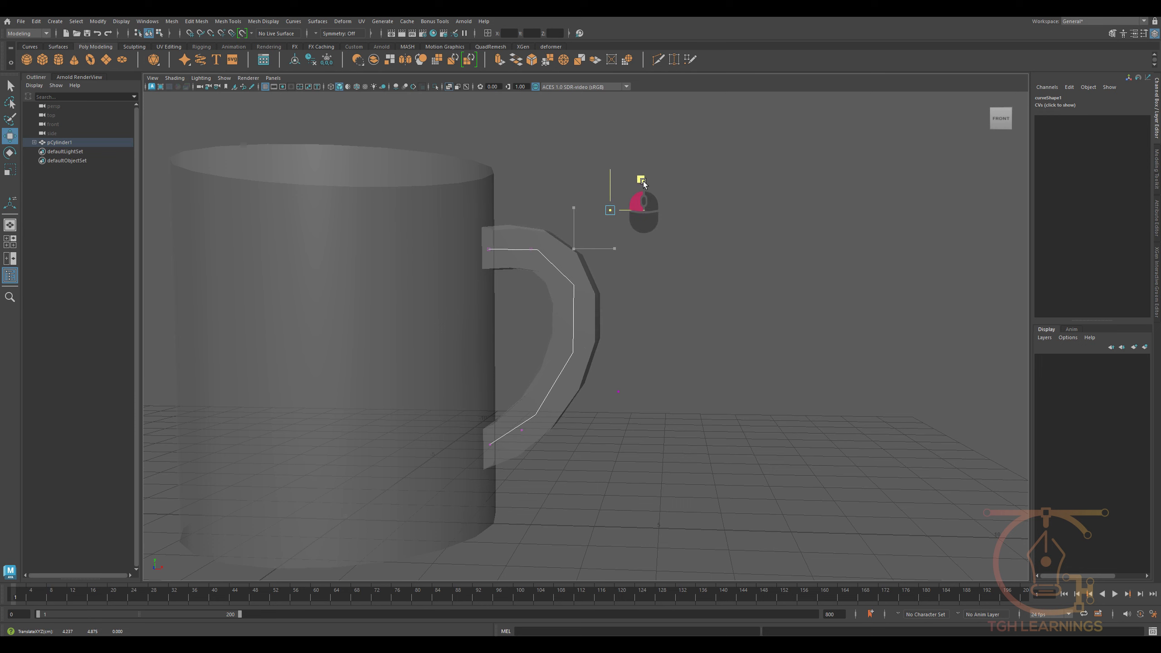
- Adjust the handle curve's lower control vertices, shifting the one near the base outward and down, and turn off X-Ray shading
left_click_drag(635, 361, 679, 402, "alt")
left_click_drag(688, 354, 673, 349)
left_click_drag(594, 470, 536, 398)
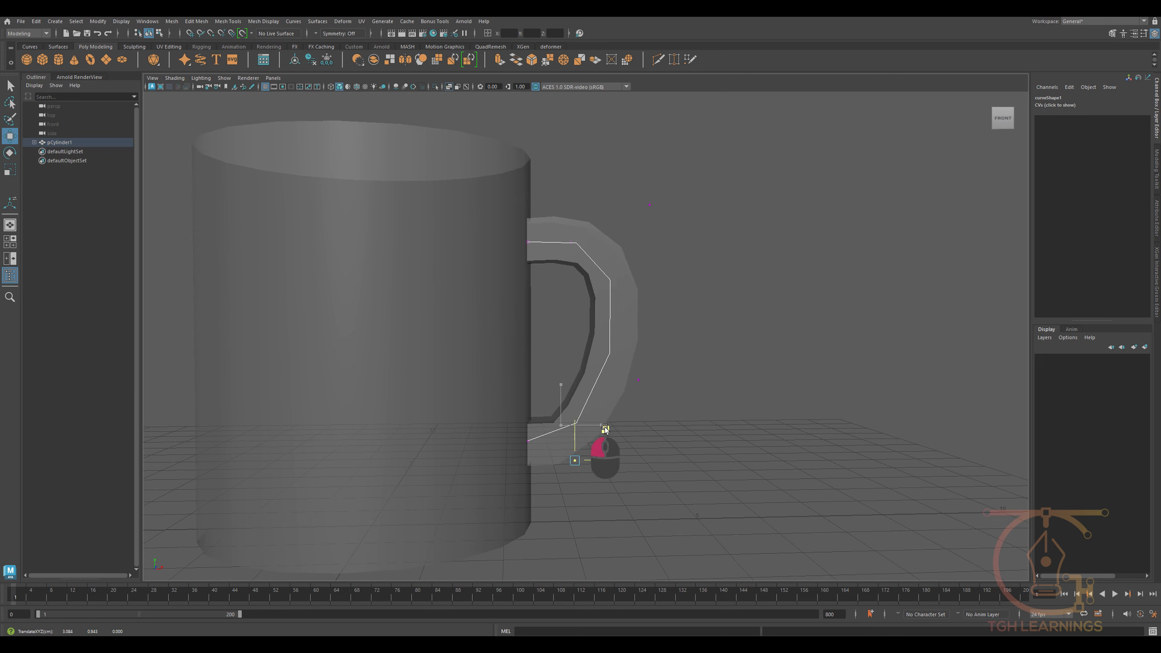
left_click_drag(601, 432, 633, 448, "alt")
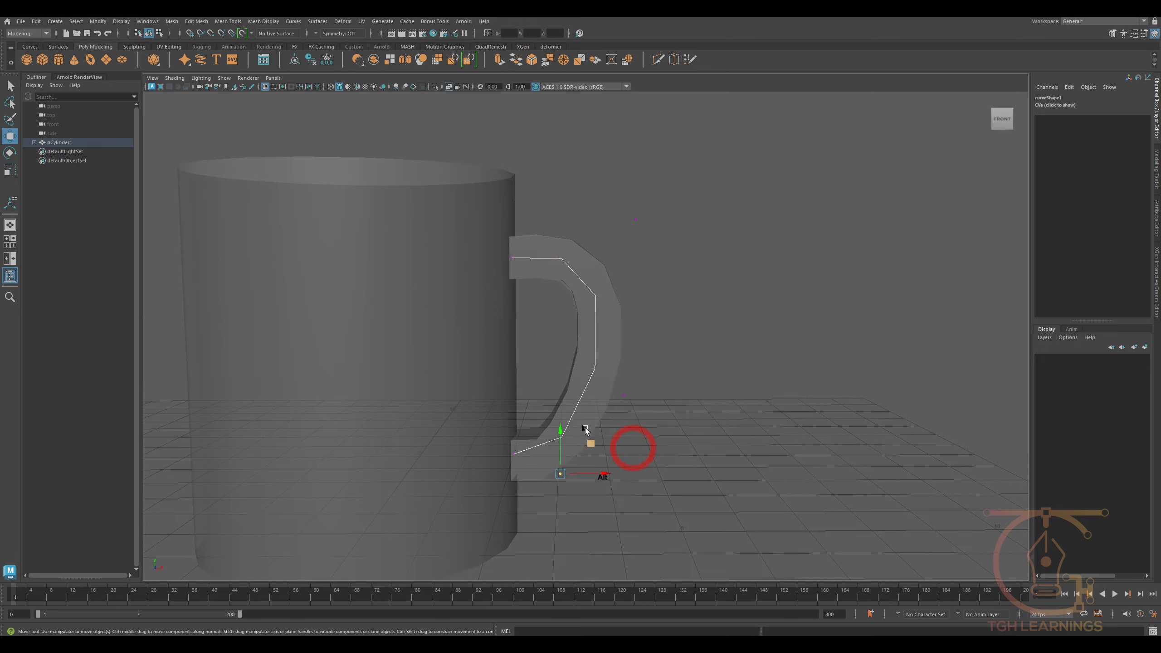
left_click_drag(617, 368, 621, 343, "alt")
left_click_drag(566, 409, 562, 391)
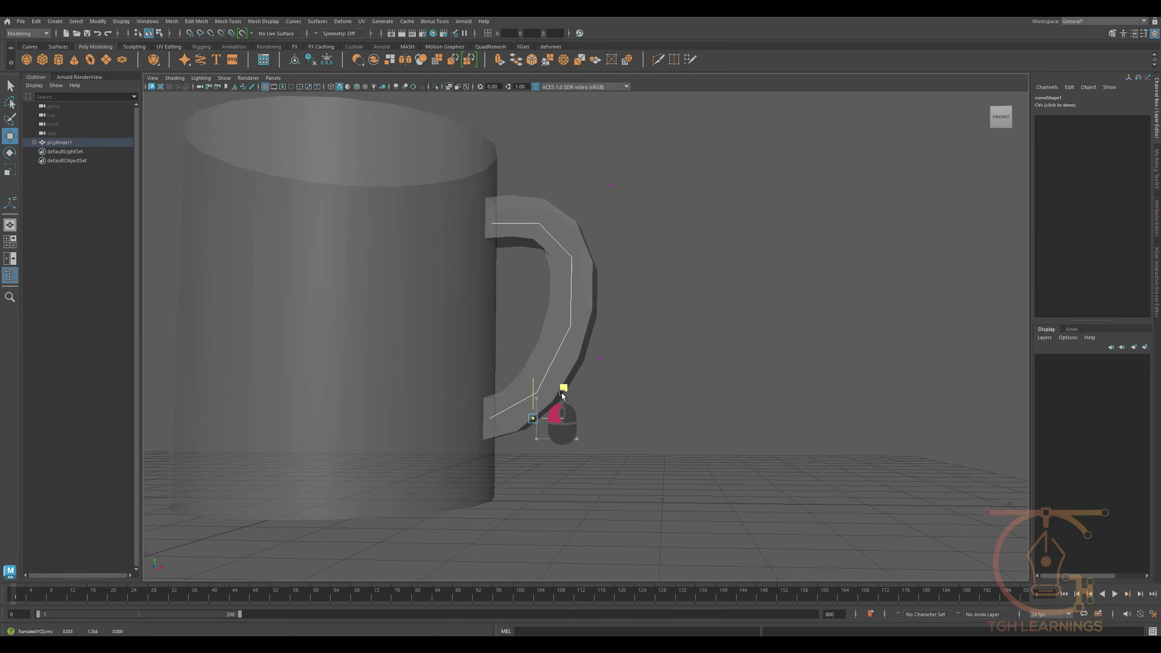
left_click(449, 87)
mouse_move(553, 291)
left_mouse_down("alt")
mouse_move(466, 316)
mouse_move(390, 303)
mouse_move(519, 317)
mouse_move(604, 392)
mouse_move(590, 435)
left_mouse_up("alt")
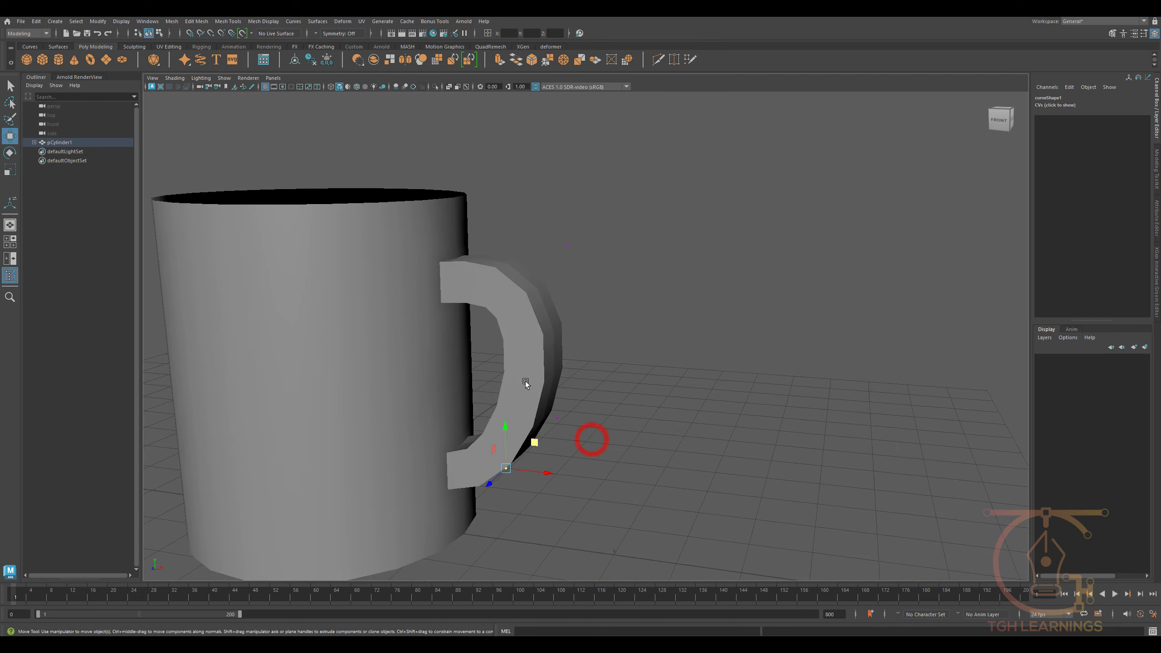
- Set the taper of the handle's bridge to 0.87 and delete the mug's construction history
left_click(522, 321)
key("t")
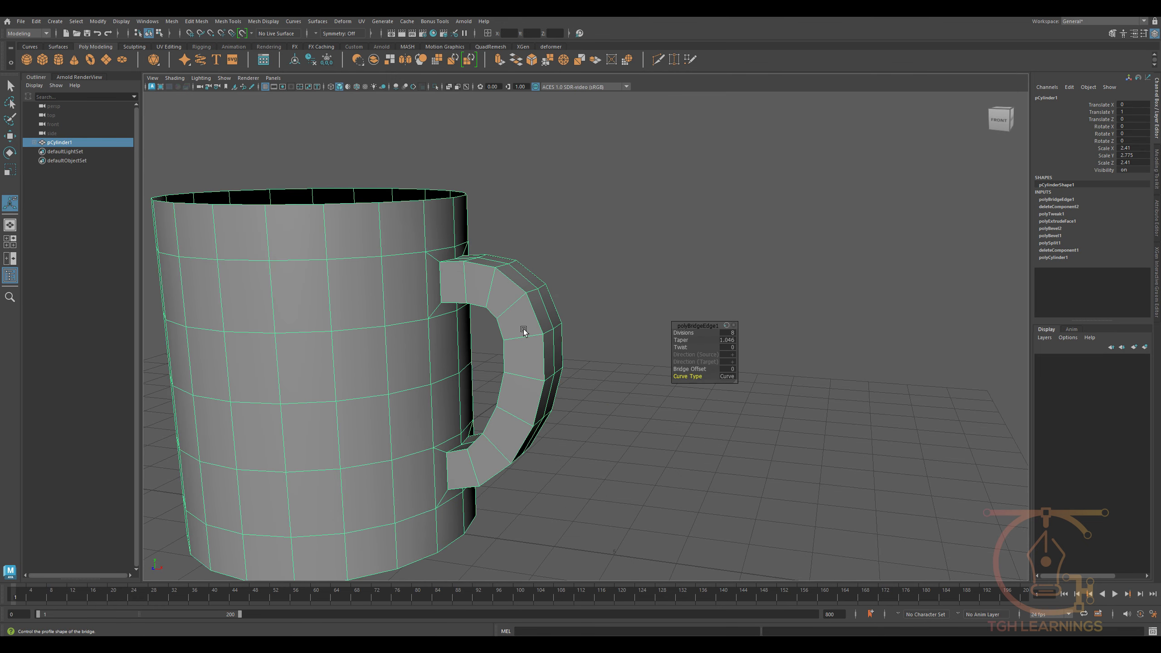
left_click_drag(681, 340, 524, 403)
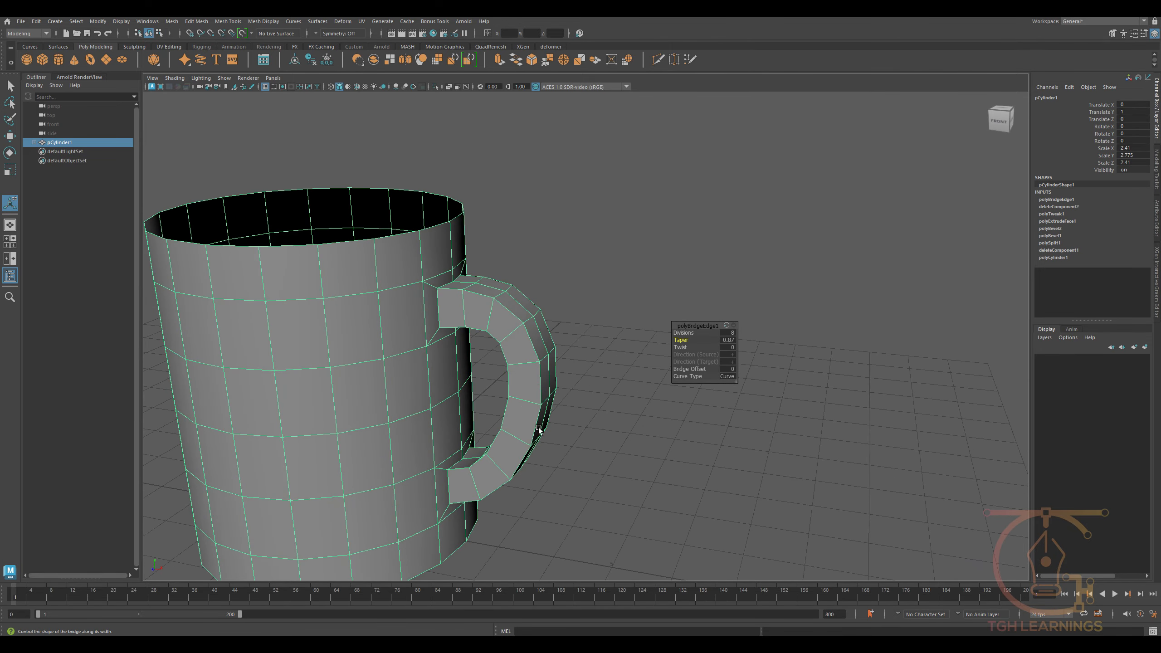
key("w")
left_click_drag(552, 441, 662, 460, "alt")
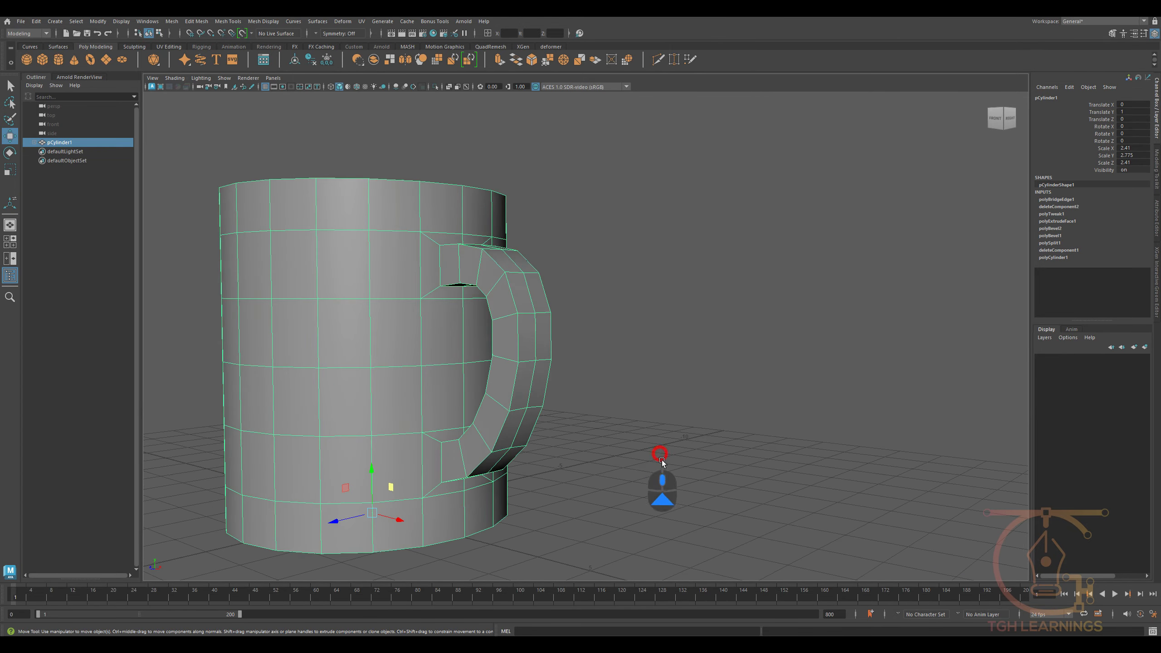
left_click(313, 63)
- Insert edge loops along the handle's outer edges with Multi-Cut and check the mug in smooth preview
scroll(585, 379, "up", 3)
left_click_drag(513, 356, 543, 297, "alt")
scroll(542, 293, "up", 3)
right_click_drag(498, 251, 425, 257, "shift")
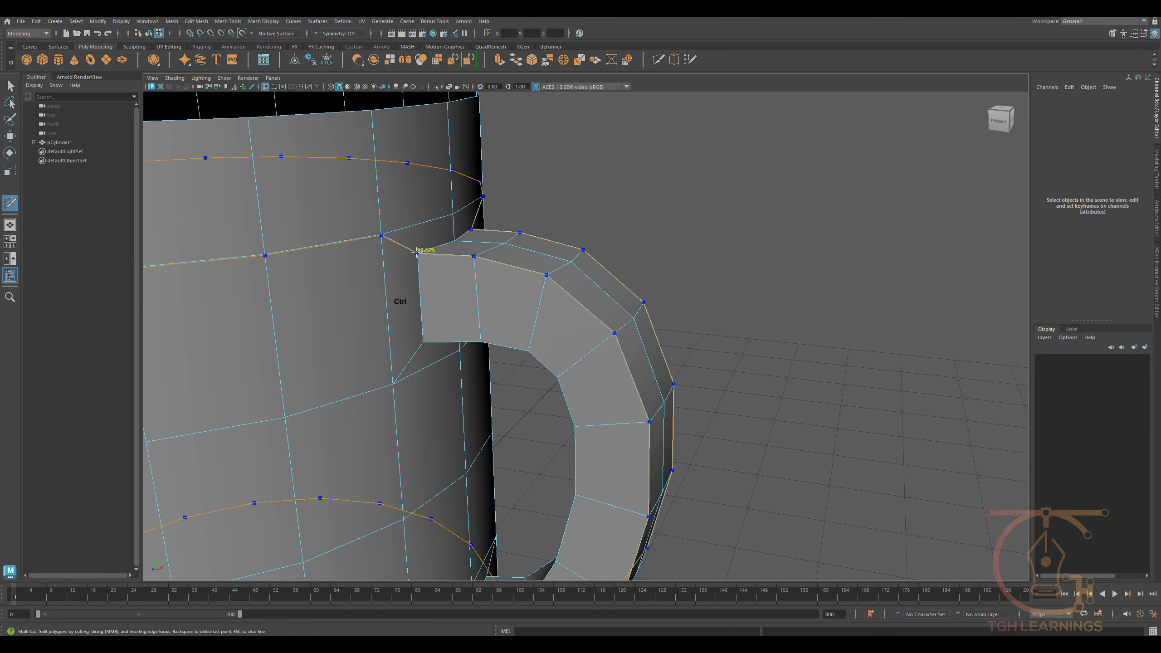
left_click_drag(421, 256, 597, 425, "alt")
scroll(589, 359, "down", 5)
scroll(600, 425, "down", 1)
key("w")
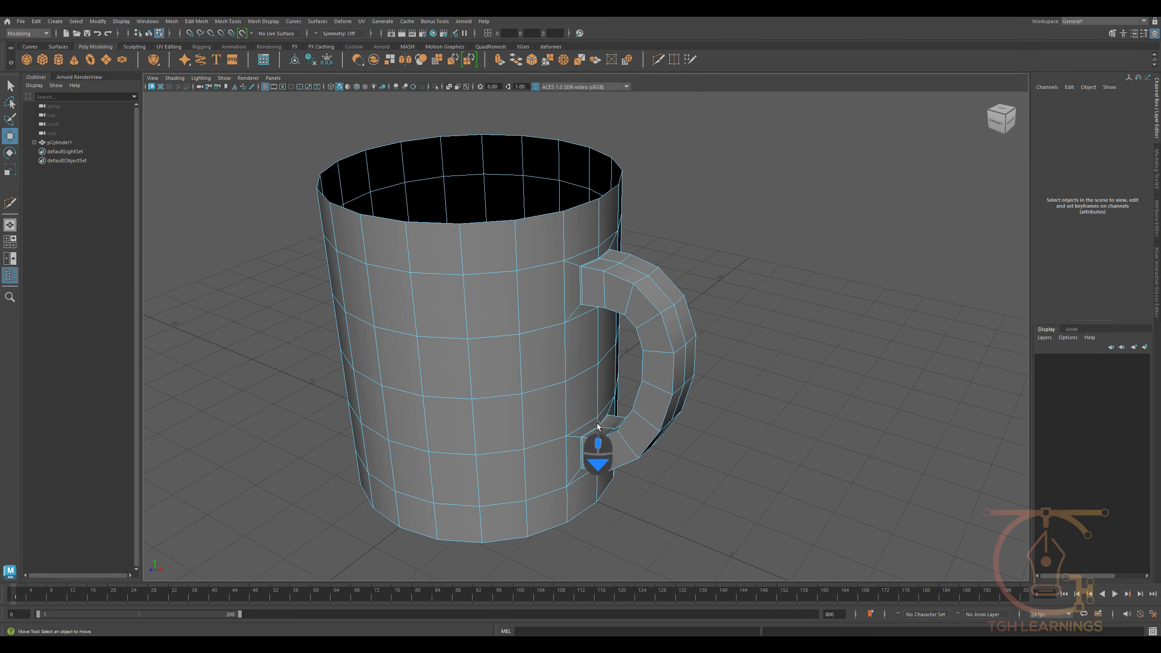
key("3")
left_click_drag(723, 265, 549, 330, "alt")
left_click(574, 377)
key("f")
key("1")
- Extrude the mug's bottom face twice, scaling it inward each time to form two concentric rings
right_click_drag(549, 329, 547, 361)
left_click(506, 349)
key("r")
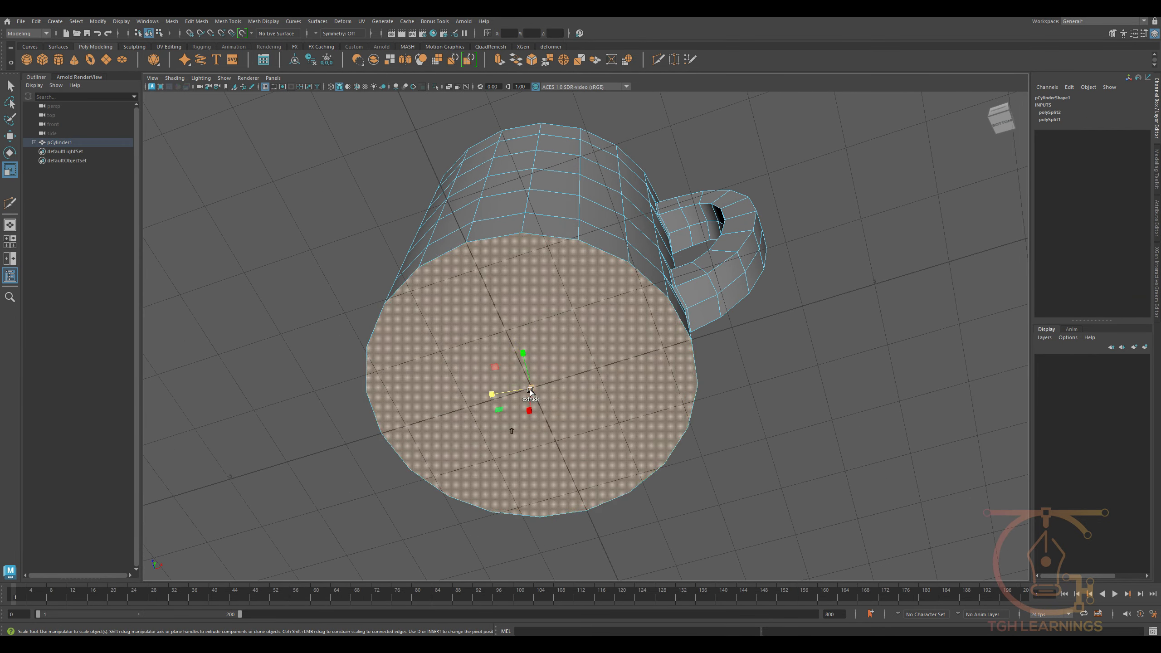
left_click_drag(530, 389, 554, 347, "shift")
scroll(548, 367, "up", 6)
right_click_drag(556, 288, 515, 267)
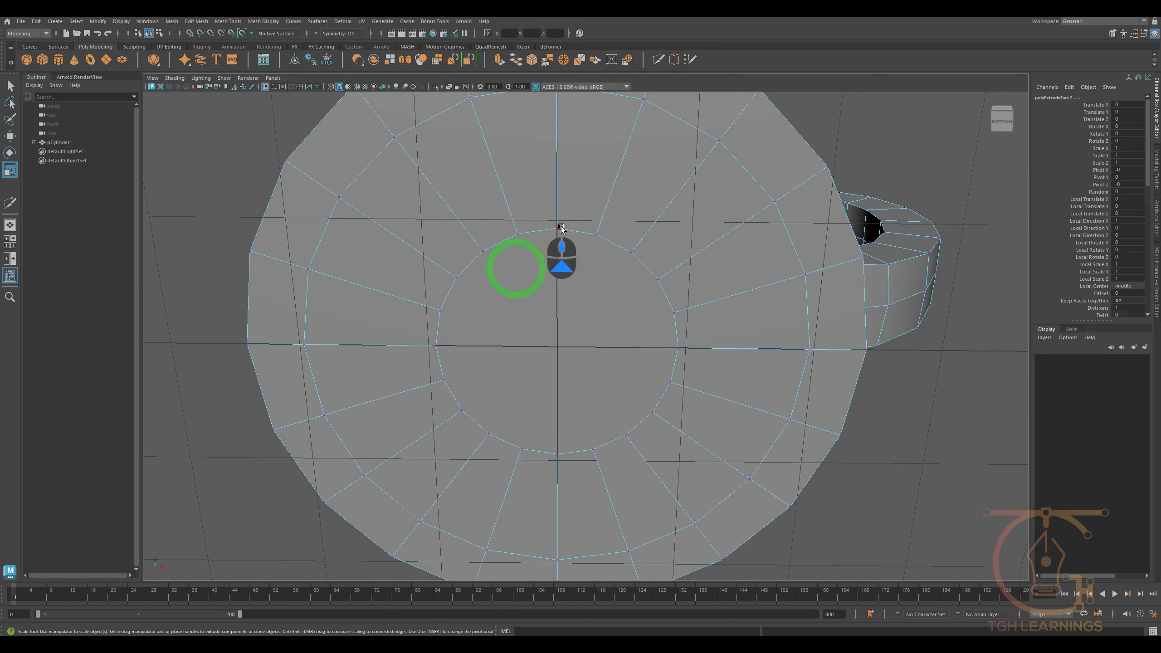
- Cut the inner bottom face into a grid with Multi-Cut by connecting its opposite vertices in both directions
left_click(561, 228)
right_click_drag(561, 227, 526, 293, "shift")
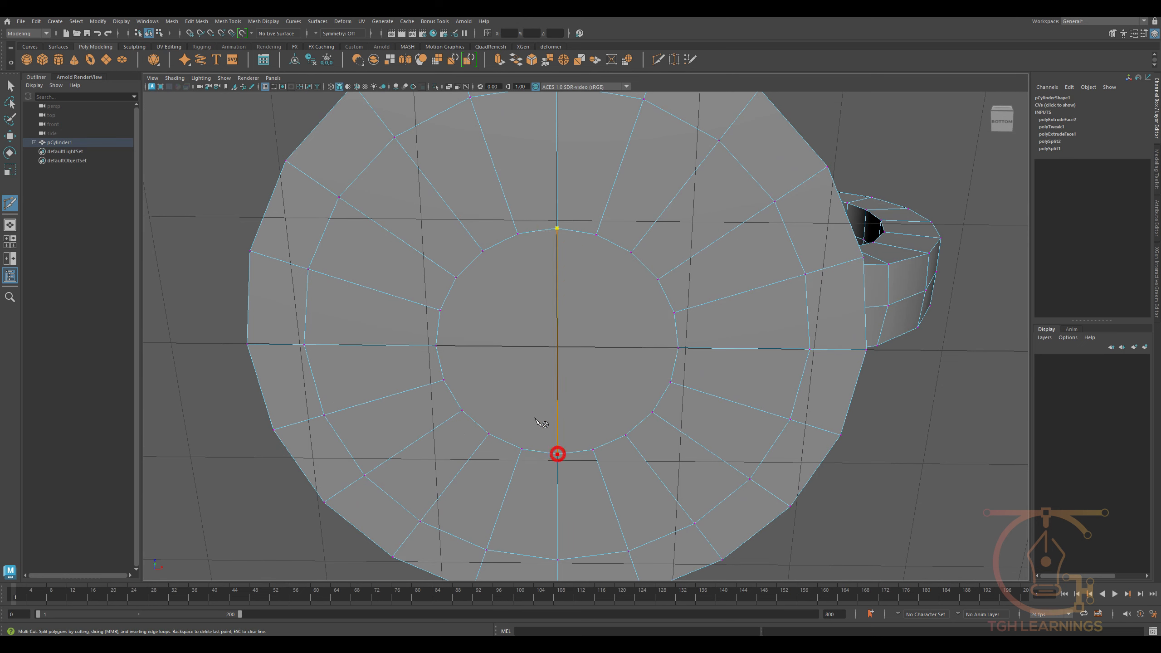
key("Return")
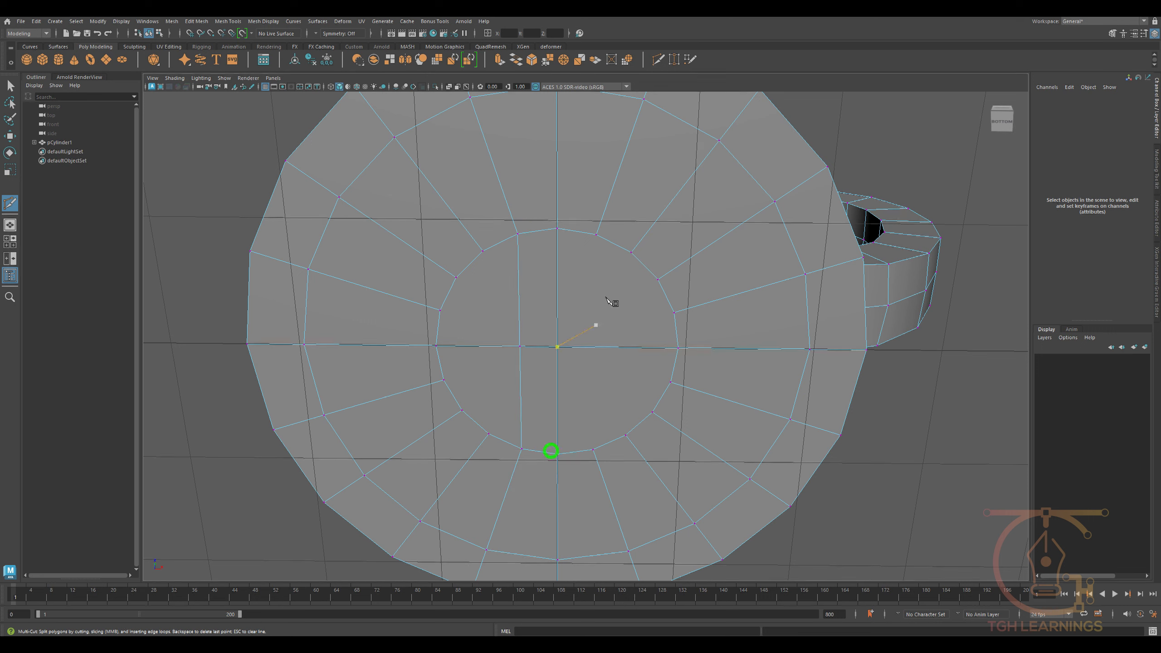
left_click(596, 234)
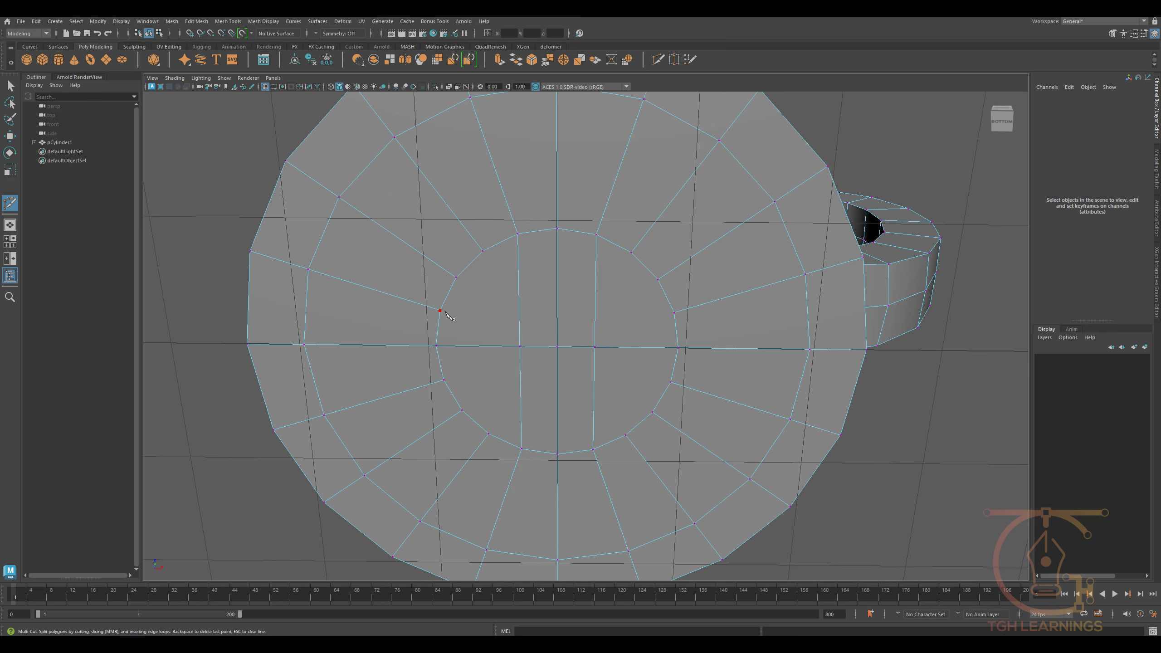
key("Return")
left_click(482, 251)
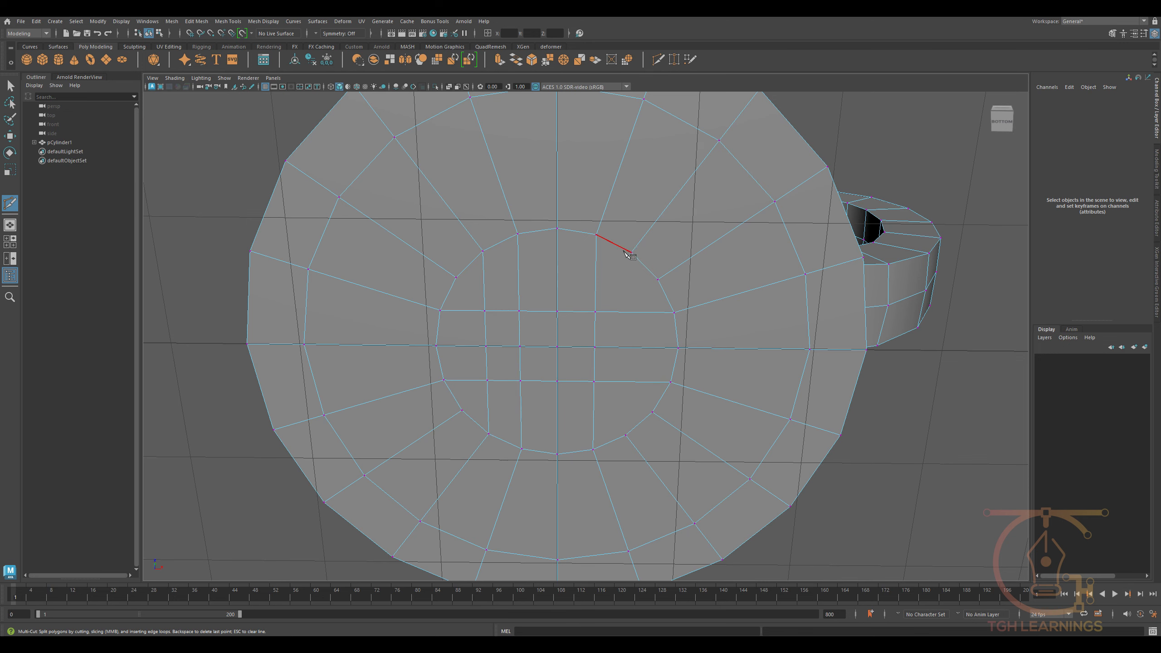
left_click(626, 434)
key("Return")
scroll(599, 422, "down", 4)
left_click_drag(599, 421, 580, 398, "alt")
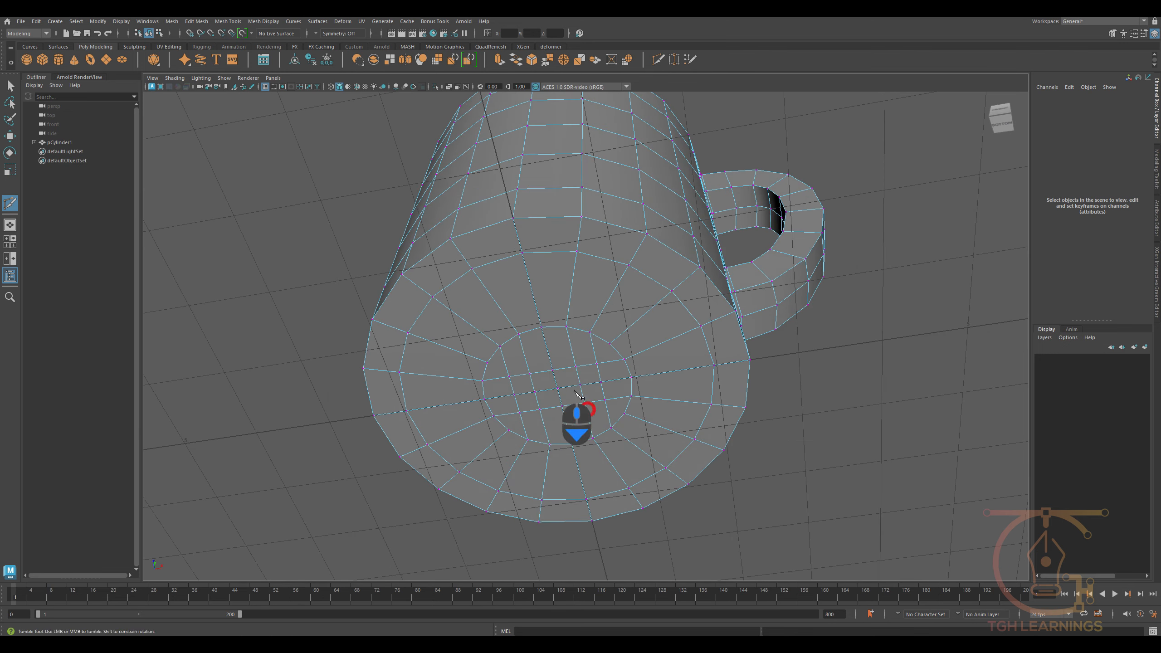
- Select all faces of the mug's bottom from the front view and return to the perspective view
key("w")
right_click_drag(547, 389, 546, 407)
left_click(532, 353)
left_click_drag(547, 369, 526, 420, "alt")
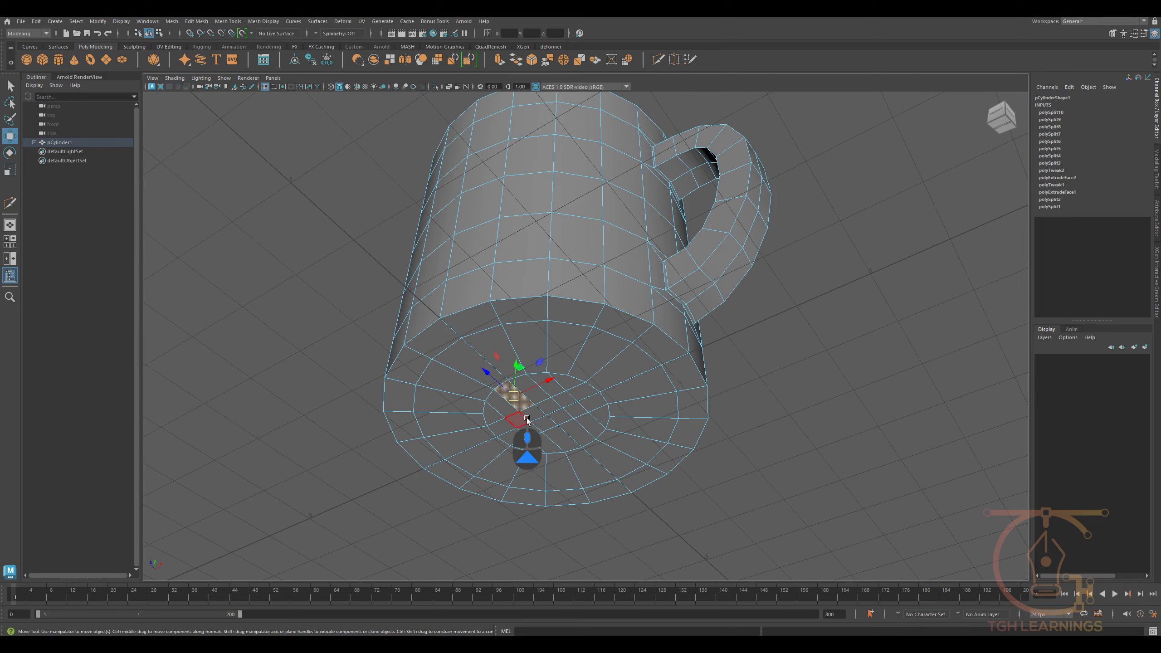
key("space")
key("space")
middle_click_drag(555, 441, 672, 316, "alt")
right_click_drag(672, 316, 484, 457, "alt")
middle_click_drag(484, 457, 567, 395, "alt")
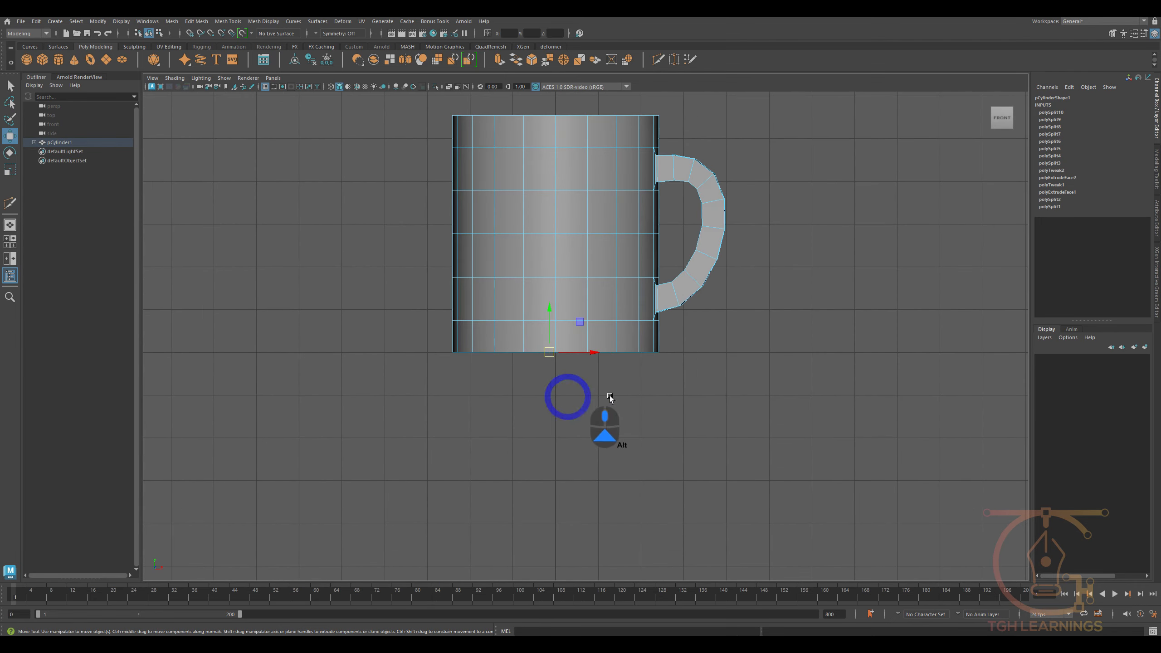
left_click_drag(736, 397, 707, 331)
key("space")
left_click_drag(686, 337, 690, 300)
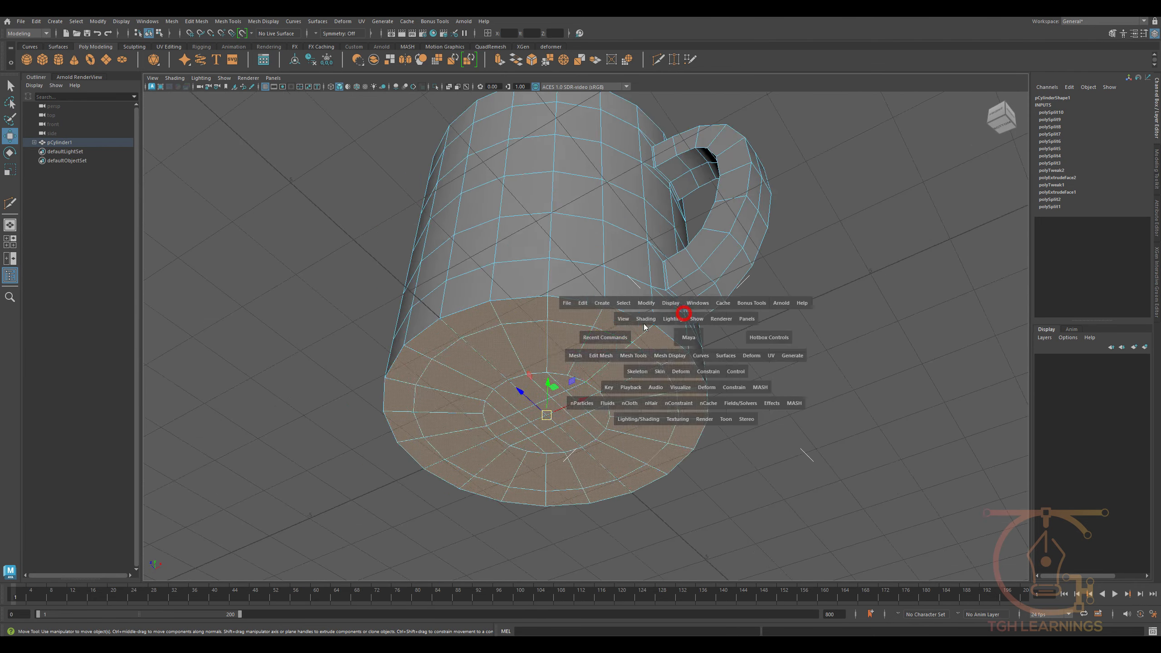
- Deselect the outer ring of bottom faces and extrude the remaining faces up into the mug as a recess
scroll(639, 327, "up", 3)
left_click_drag(581, 370, 560, 349, "alt")
left_click(486, 250, "ctrl")
double_click(541, 253, "ctrl")
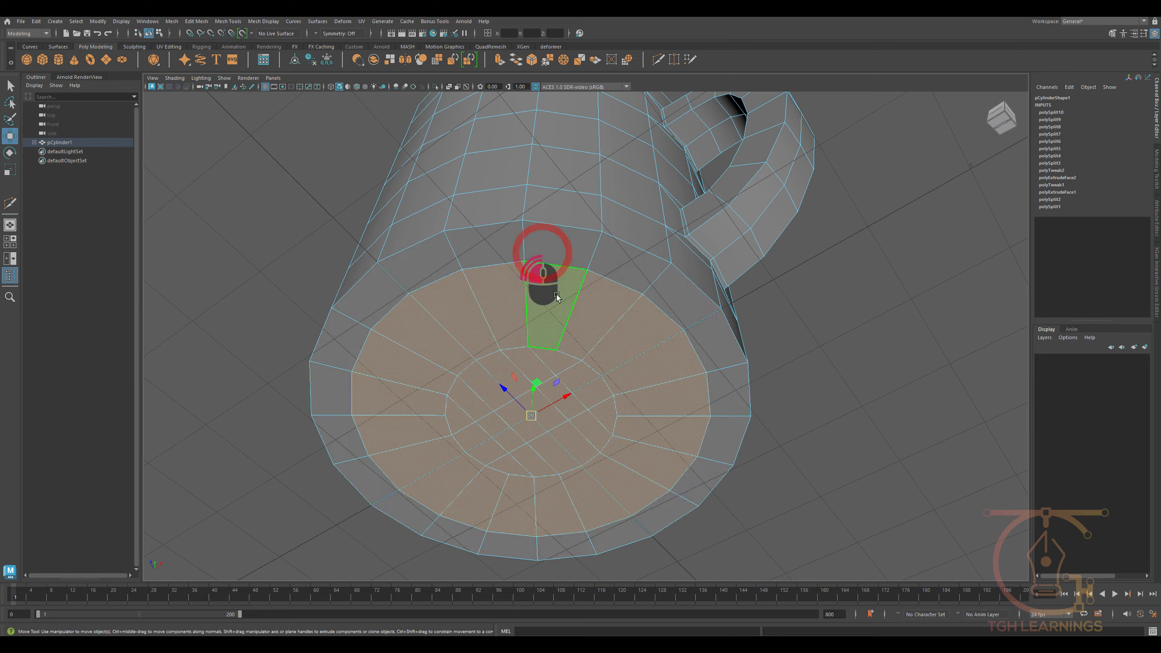
scroll(558, 414, "down", 3)
left_click_drag(558, 414, 565, 441, "alt")
scroll(566, 366, "up", 2)
mouse_move(567, 365)
left_mouse_down("shift")
mouse_move(565, 388)
mouse_move(544, 392)
mouse_move(566, 352)
left_mouse_up("shift")
key("r")
key("w")
- Bevel the ring of faces around the bottom recess with 3 segments and a fraction of 0.616
scroll(488, 397, "up", 2)
left_click(440, 307)
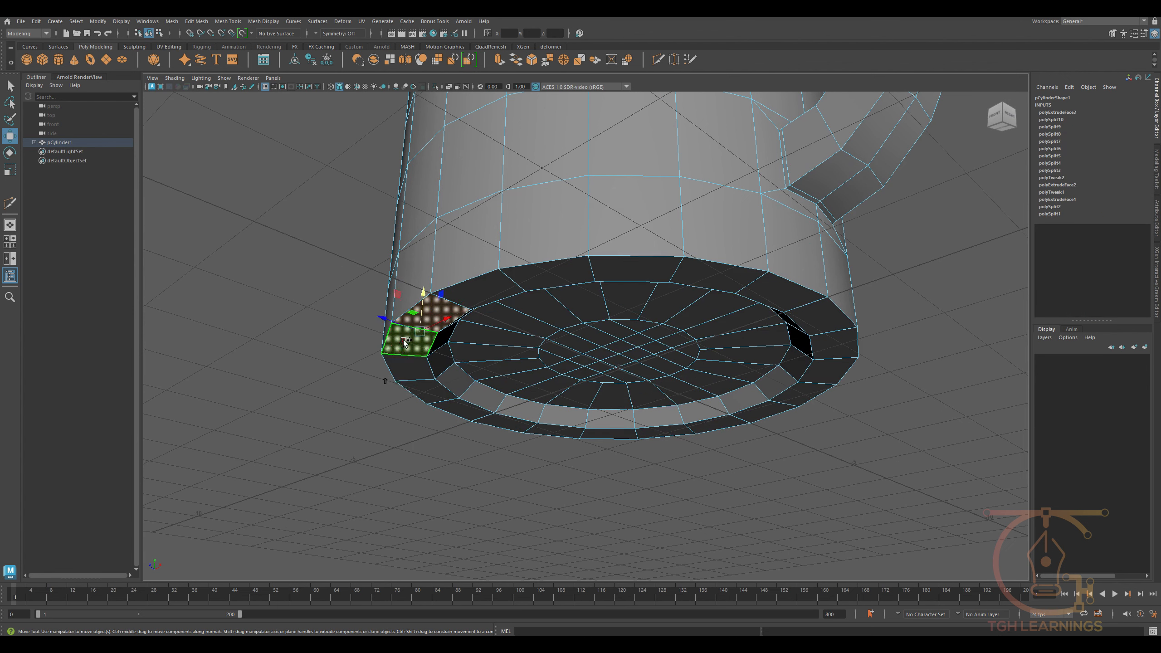
double_click(402, 338, "shift")
key("ctrl+b")
left_click_drag(683, 339, 996, 374)
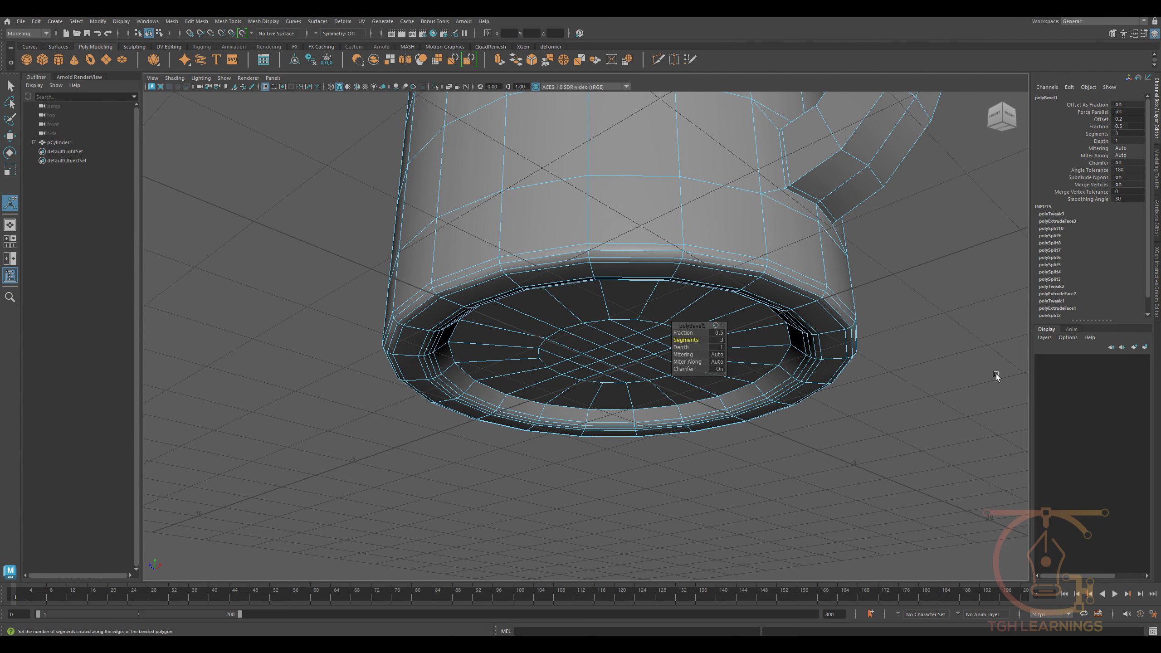
left_click_drag(683, 332, 707, 333)
left_click_drag(516, 333, 464, 313, "alt")
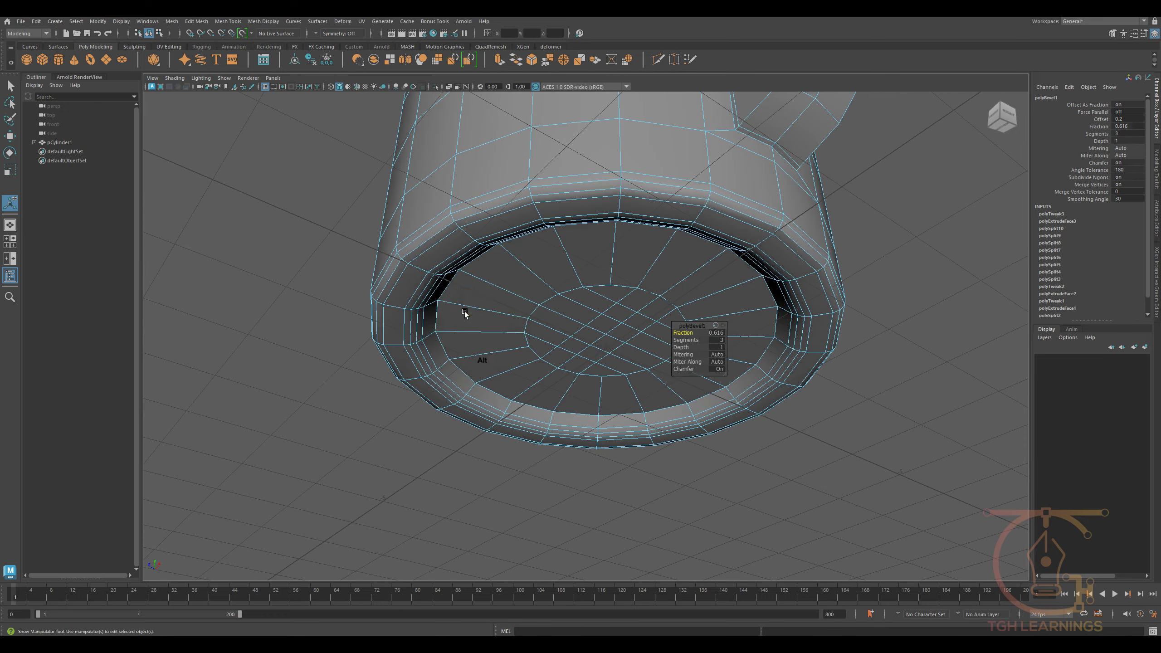
- Insert an edge loop around the recessed bottom with Multi-Cut and inspect the mug in smooth preview
right_click_drag(437, 331, 498, 328, "shift")
key("ctrl+z")
left_click(467, 337)
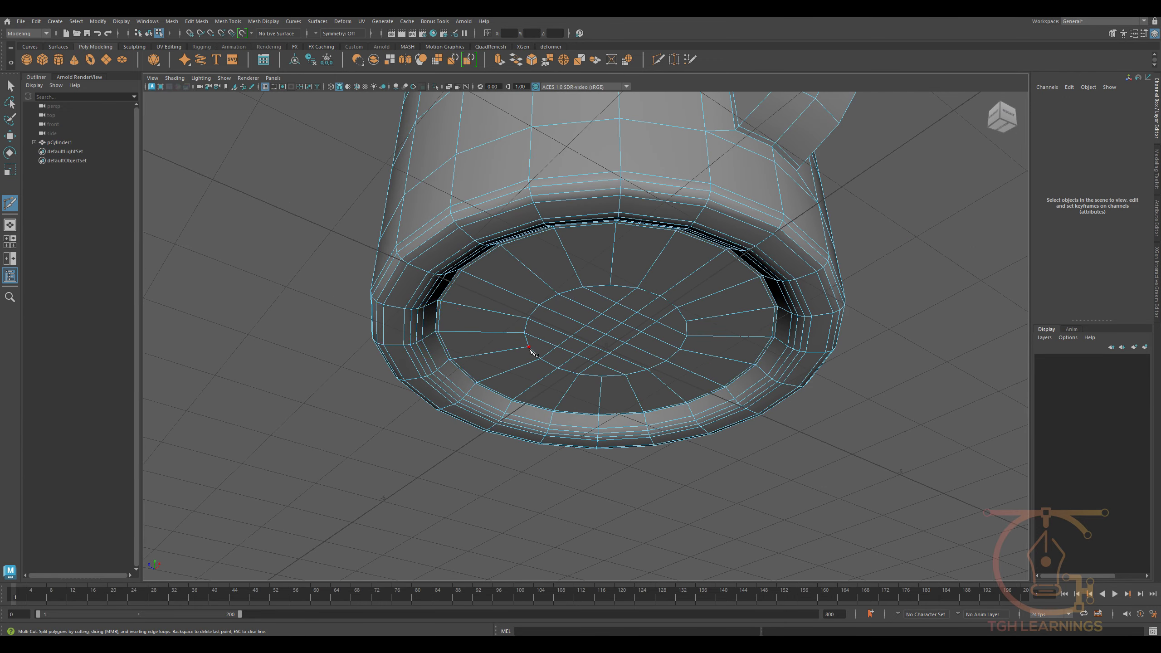
left_click_drag(529, 348, 536, 371, "alt")
scroll(549, 377, "down", 3)
key("w")
key("3")
left_click(588, 432)
left_click_drag(590, 432, 622, 520, "alt")
scroll(622, 519, "down", 3)
left_click(594, 373)
scroll(606, 400, "up", 4)
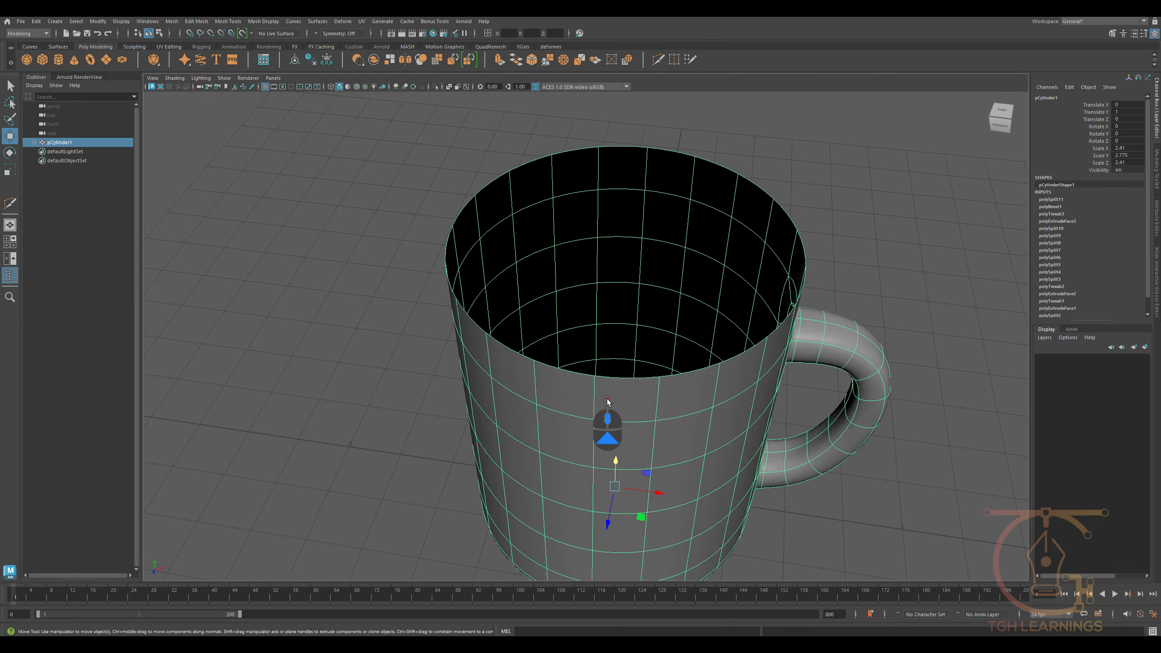
- Extrude the open rim's edge loop inward to give the mug's wall its thickness
double_click(514, 147)
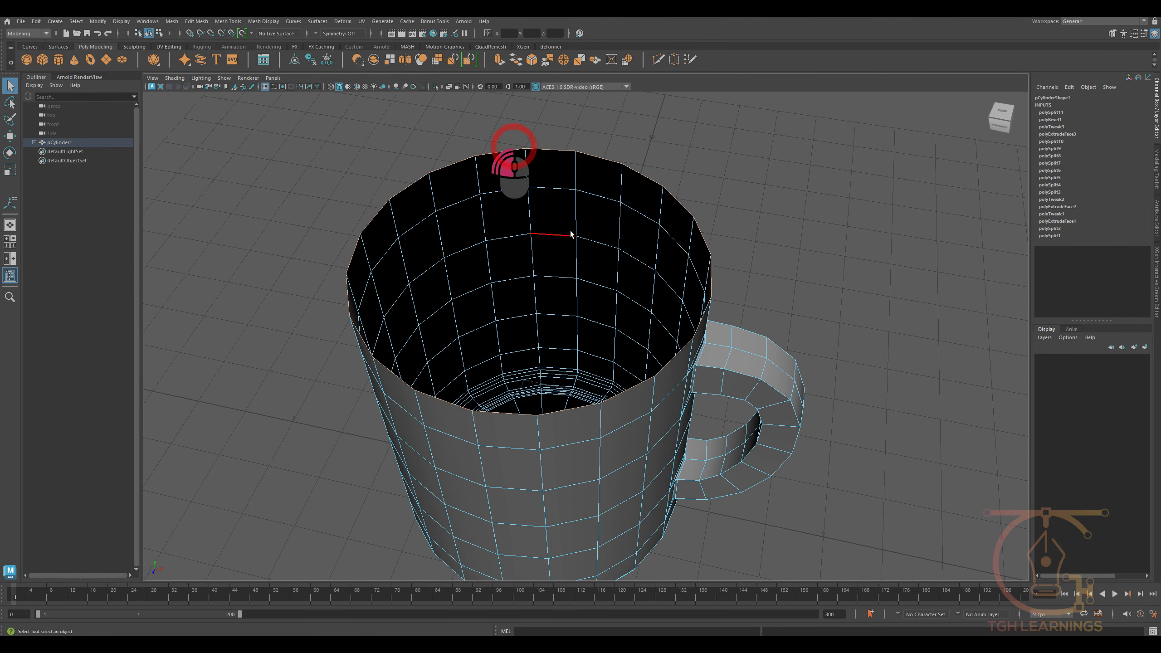
key("r")
left_click_drag(528, 265, 535, 401, "shift")
- Extrude the inner rim edge down near the mug's base and fill the opening to form the interior floor
key("w")
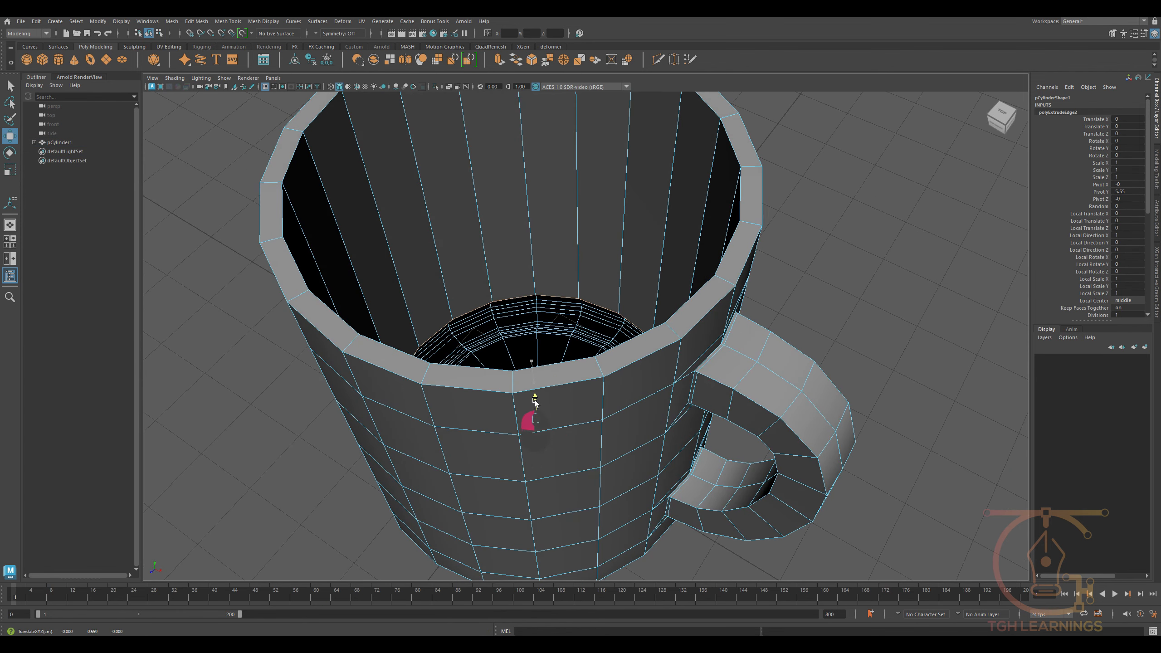
right_click_drag(506, 286, 510, 419, "shift")
left_click_drag(502, 314, 505, 350, "alt")
right_click_drag(511, 301, 509, 338)
left_click(502, 322)
- Extrude the interior floor face twice, scaling it inward to leave a narrow outer ring and a small central face
key("r")
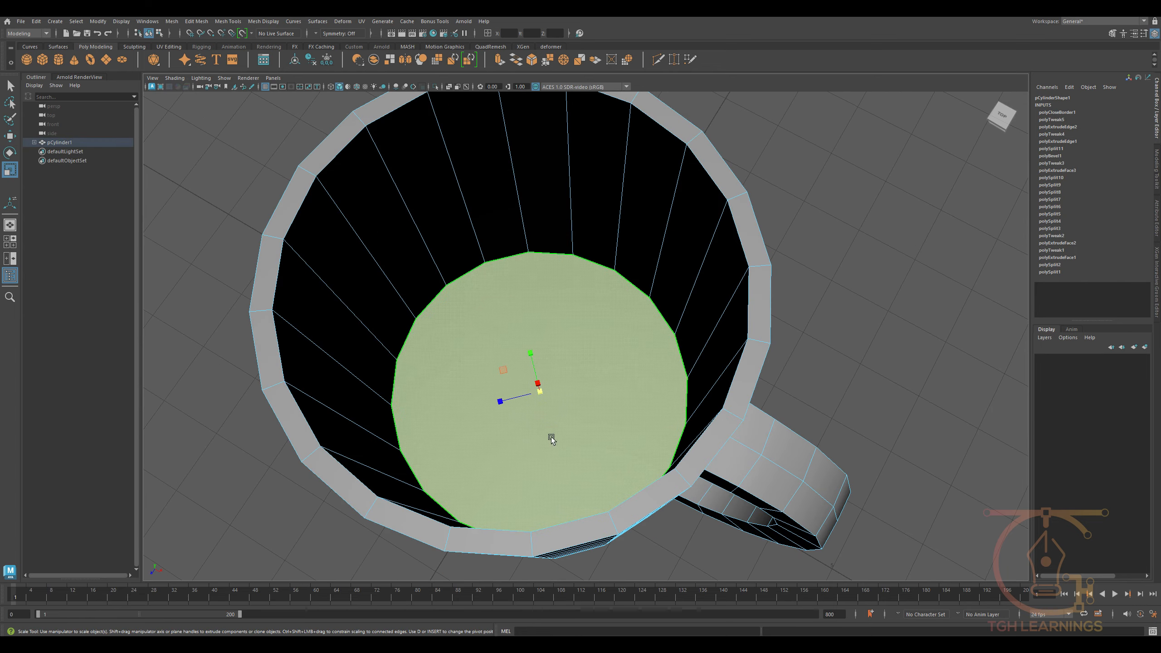
left_click_drag(501, 374, 552, 357, "shift")
scroll(550, 359, "up", 2, "alt")
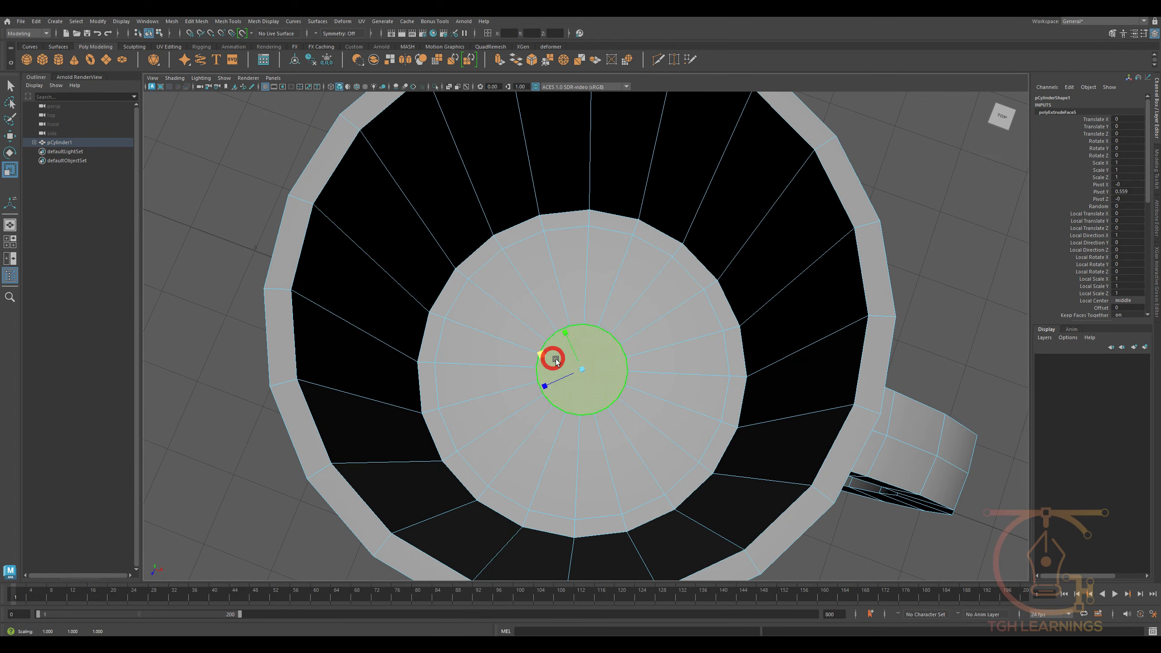
scroll(566, 366, "up", 3)
right_click_drag(579, 283, 560, 281)
left_click(578, 270)
scroll(606, 298, "down", 3, "alt")
left_click_drag(581, 267, 593, 369, "alt")
scroll(602, 333, "down", 2, "alt")
right_click_drag(593, 369, 593, 387)
left_click(587, 352)
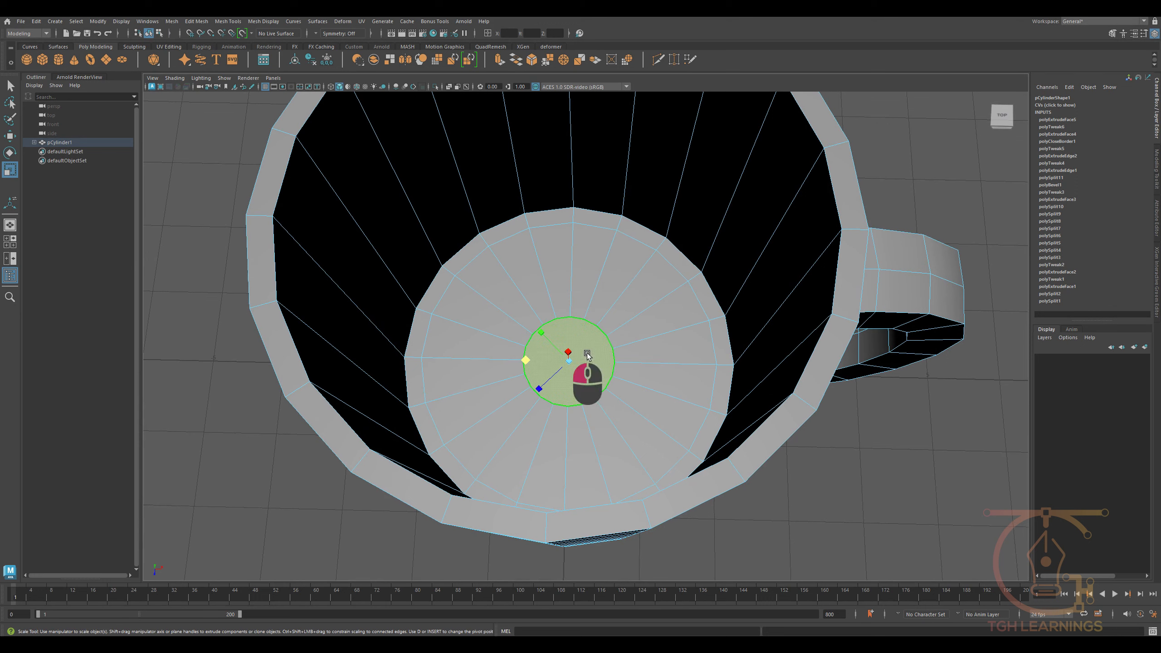
scroll(578, 350, "up", 3)
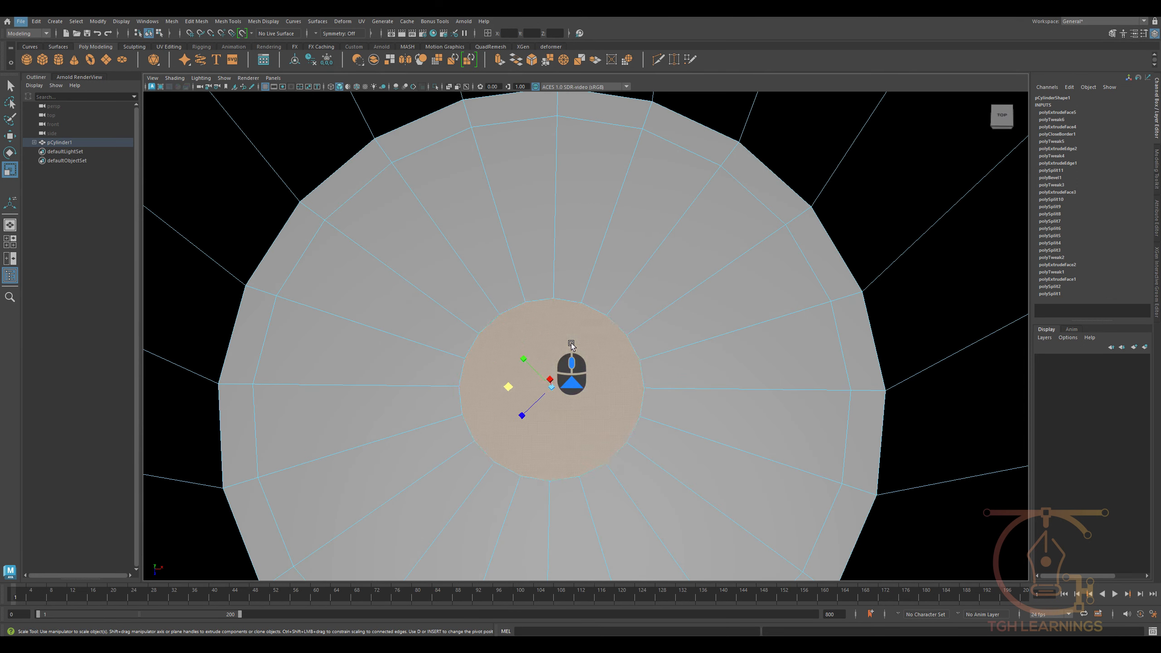
- In the top view, cut the floor's central face through its middle horizontally and vertically with Multi-Cut
right_click_drag(569, 394, 526, 396)
left_click(554, 300)
key("space")
left_click_drag(558, 458, 524, 455)
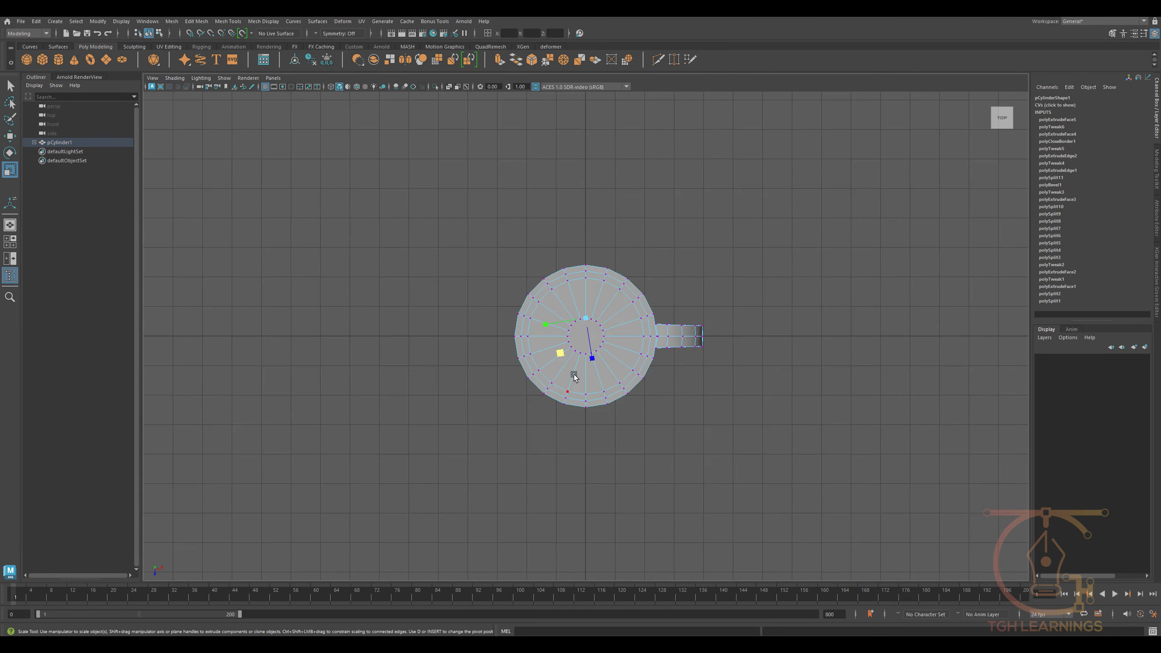
scroll(580, 391, "up", 6)
right_click_drag(642, 338, 653, 371, "shift")
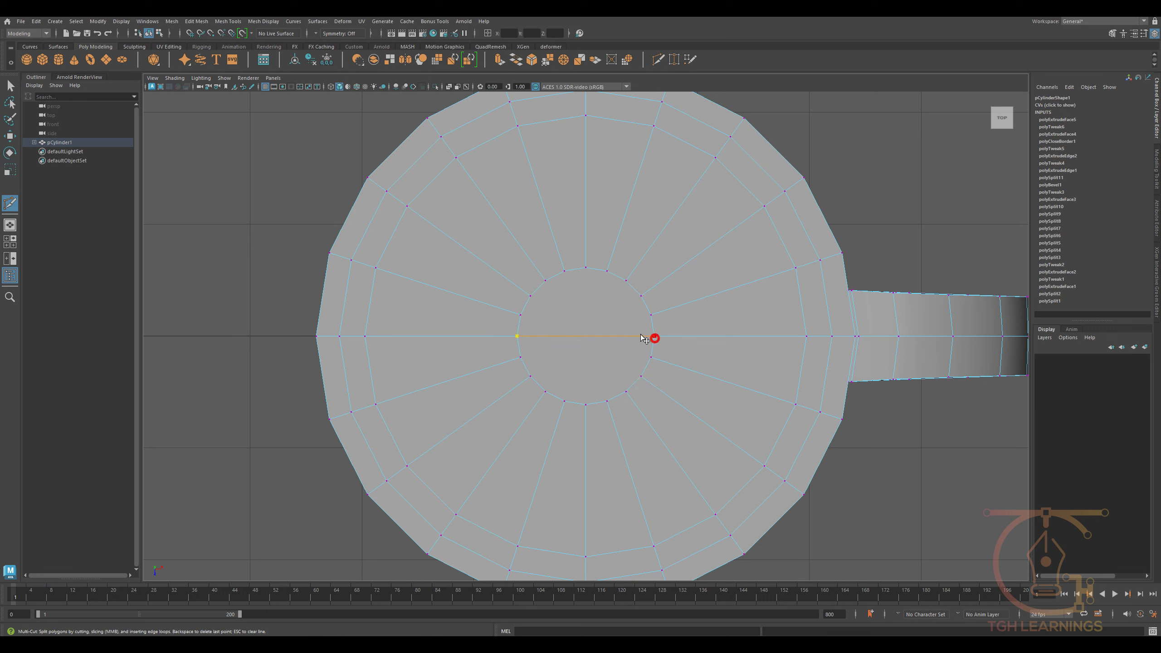
right_click(640, 335)
left_click(585, 405)
right_click(576, 396)
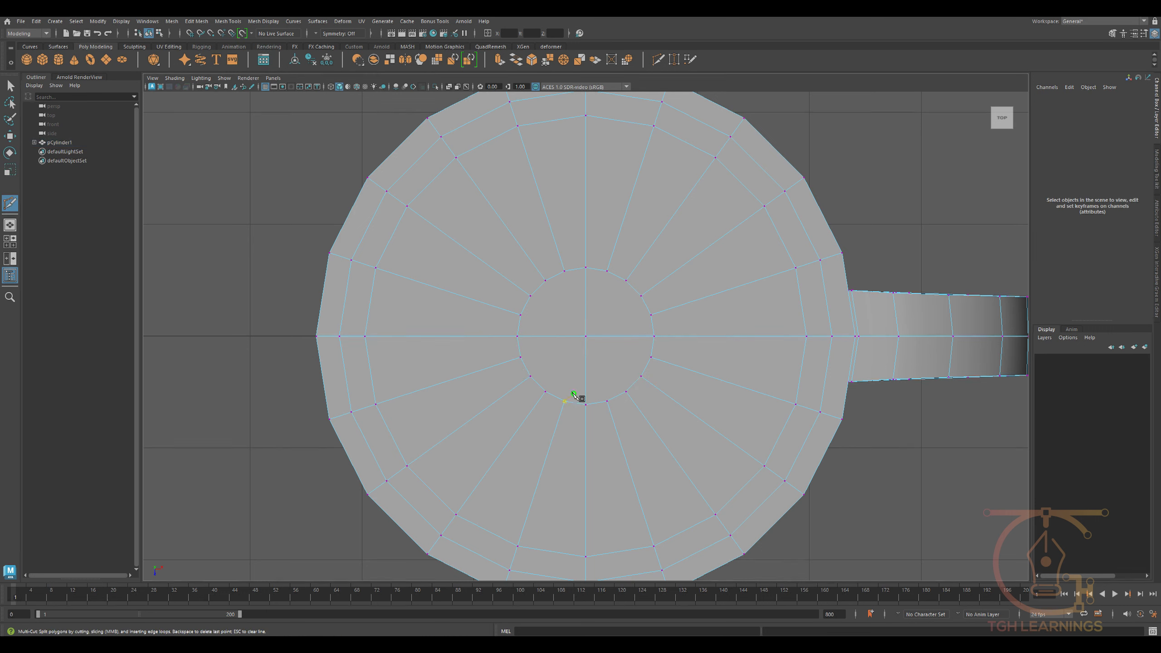
- Complete the central face's grid with two more horizontal and four more vertical cuts between opposite vertices
left_click(521, 315)
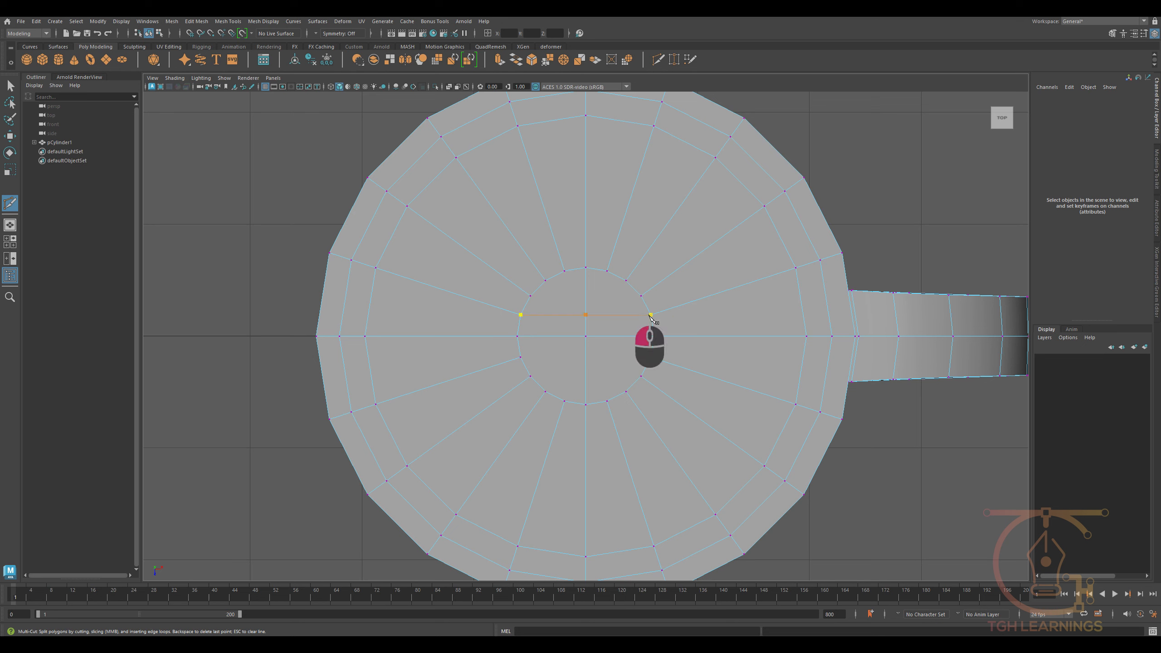
right_click(651, 316)
left_click(651, 357)
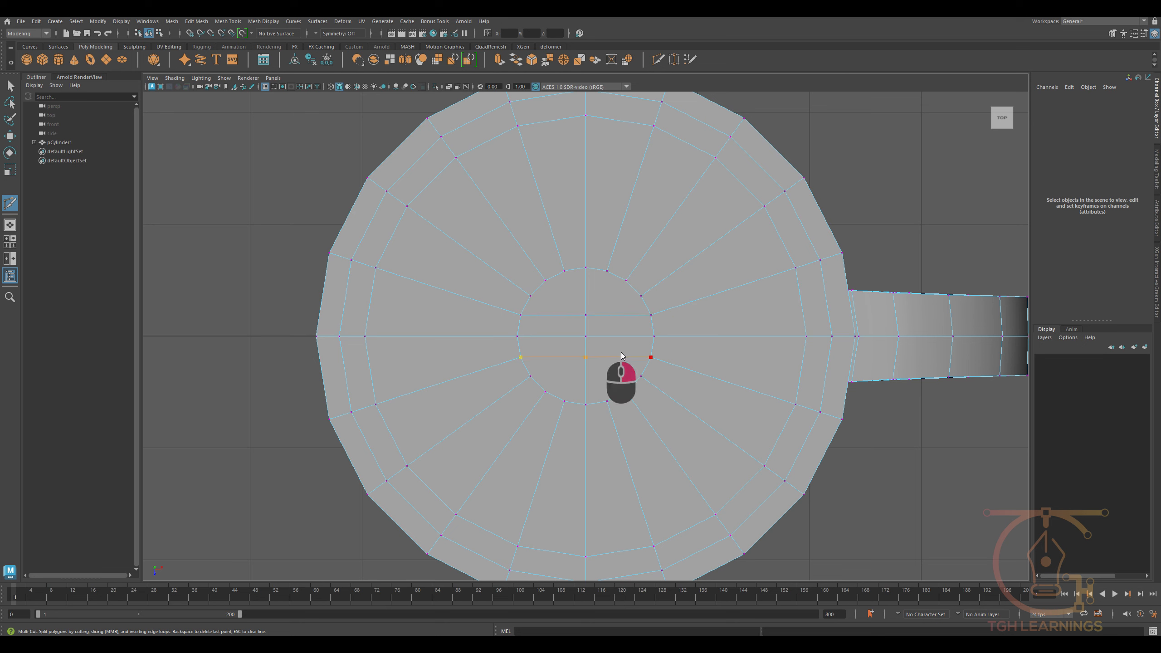
right_click(623, 354)
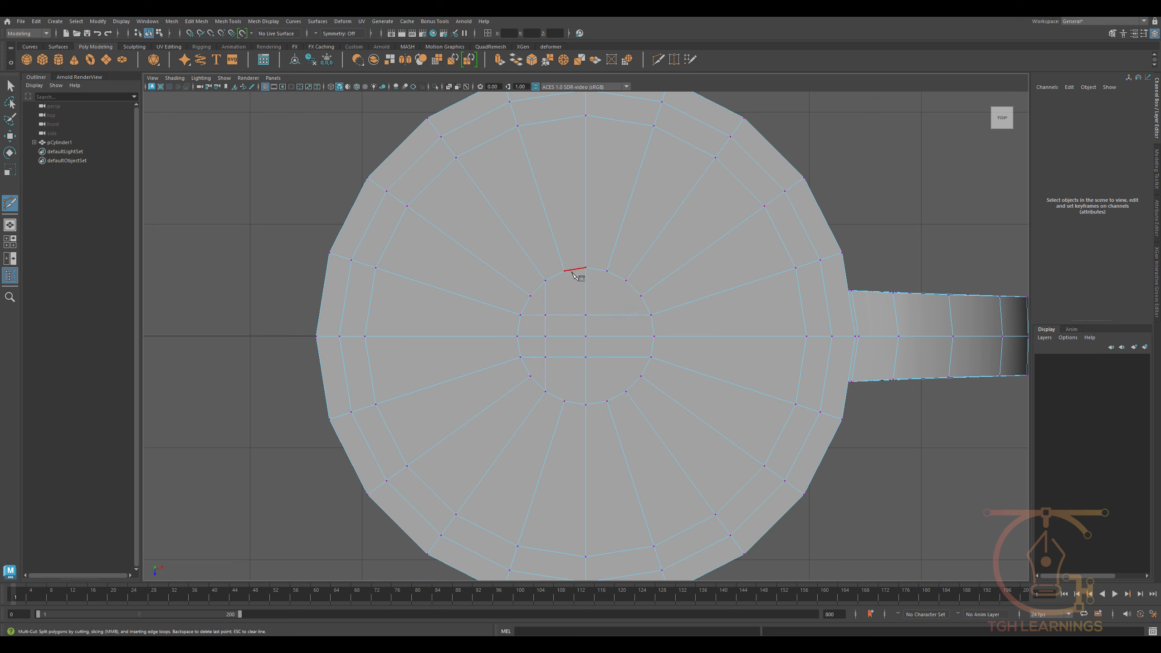
left_click(606, 271)
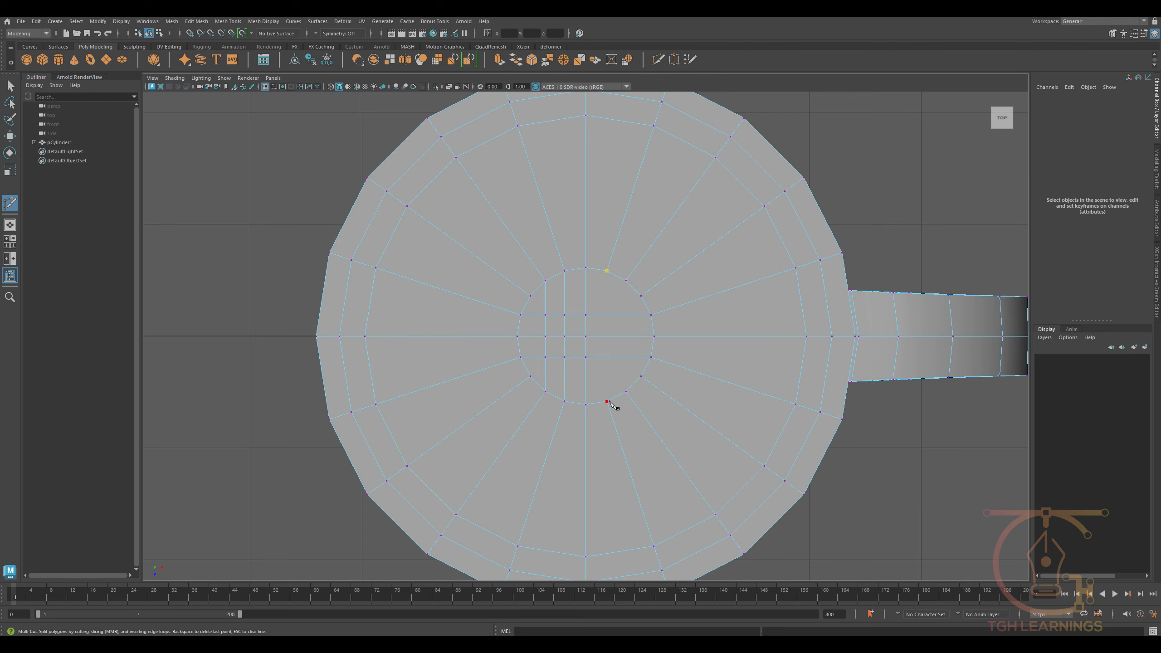
left_click(625, 281)
left_click(625, 391)
right_click(624, 390)
key("space")
left_click_drag(569, 395, 597, 391)
scroll(596, 391, "down", 5, "alt")
middle_click_drag(596, 391, 567, 465, "alt")
scroll(567, 466, "up", 1, "alt")
left_click_drag(566, 466, 649, 471, "alt")
key("w")
- Bevel the ring of faces on the mug's top rim with 3 segments and reduce the bevel fraction
scroll(666, 330, "up", 4, "alt")
left_click_drag(666, 329, 692, 379, "alt")
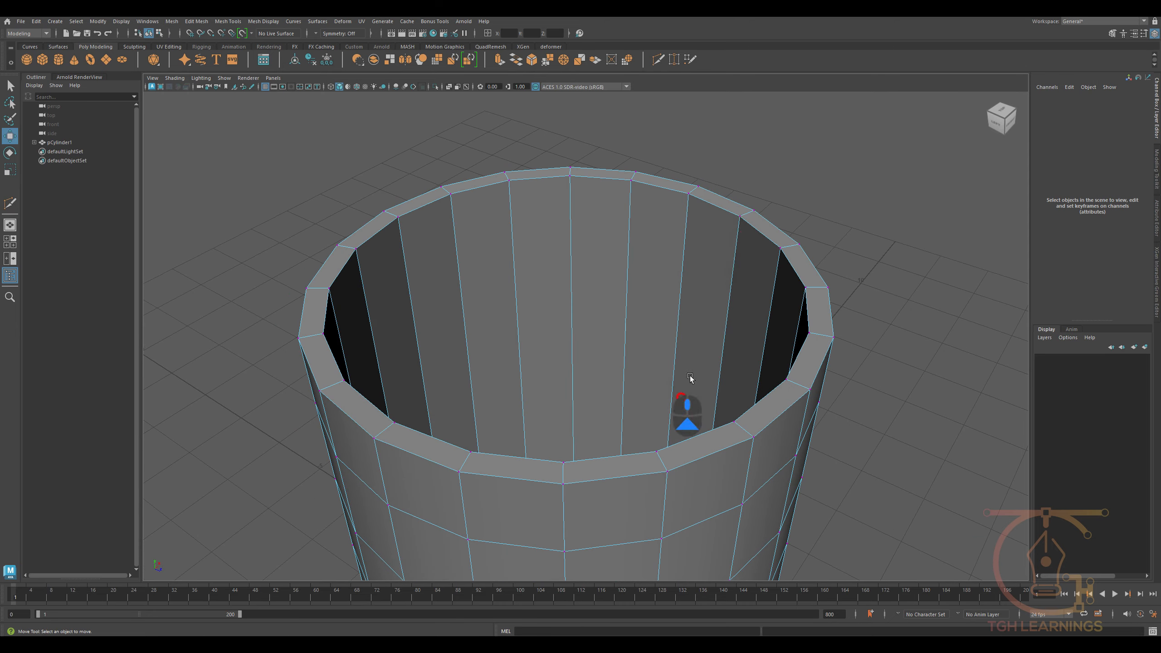
left_click(738, 212)
double_click(757, 226, "shift")
scroll(757, 334, "down", 3, "alt")
left_click_drag(757, 336, 1156, 370, "alt")
scroll(695, 342, "up", 2, "alt")
key("ctrl+b")
left_click_drag(688, 337, 1068, 364)
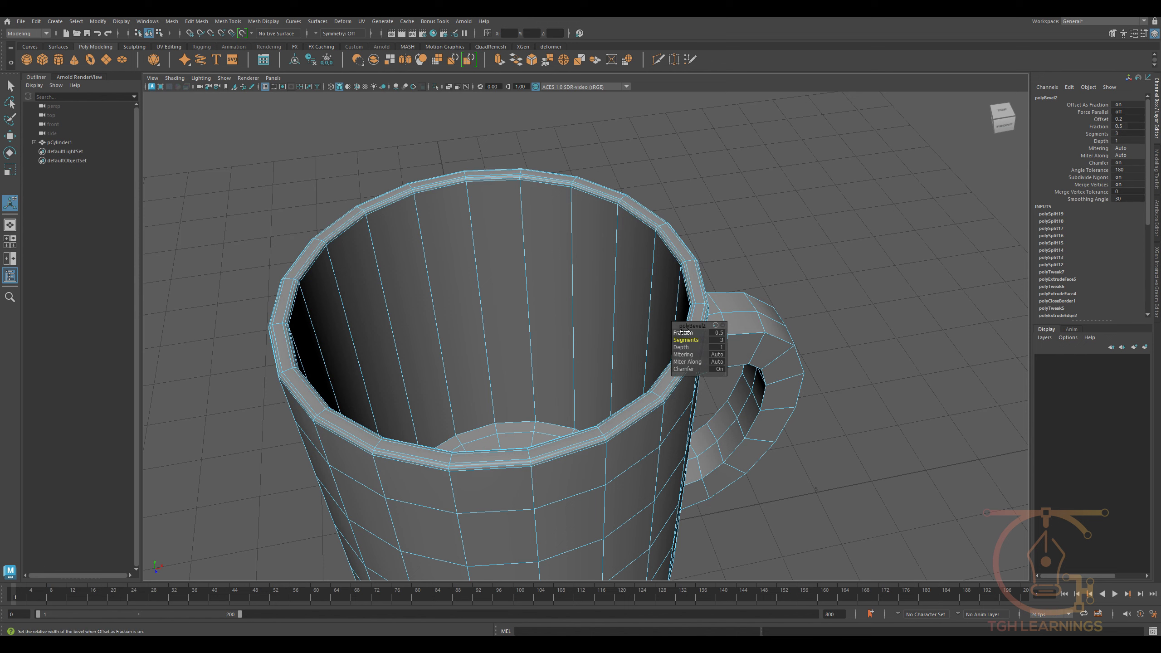
left_click_drag(684, 332, 622, 332)
- Return the mug to object mode and clear the selection
key("q")
right_click_drag(627, 335, 678, 228)
left_click_drag(679, 219, 661, 247, "alt")
left_click(660, 247)
right_click_drag(639, 270, 593, 307, "alt")
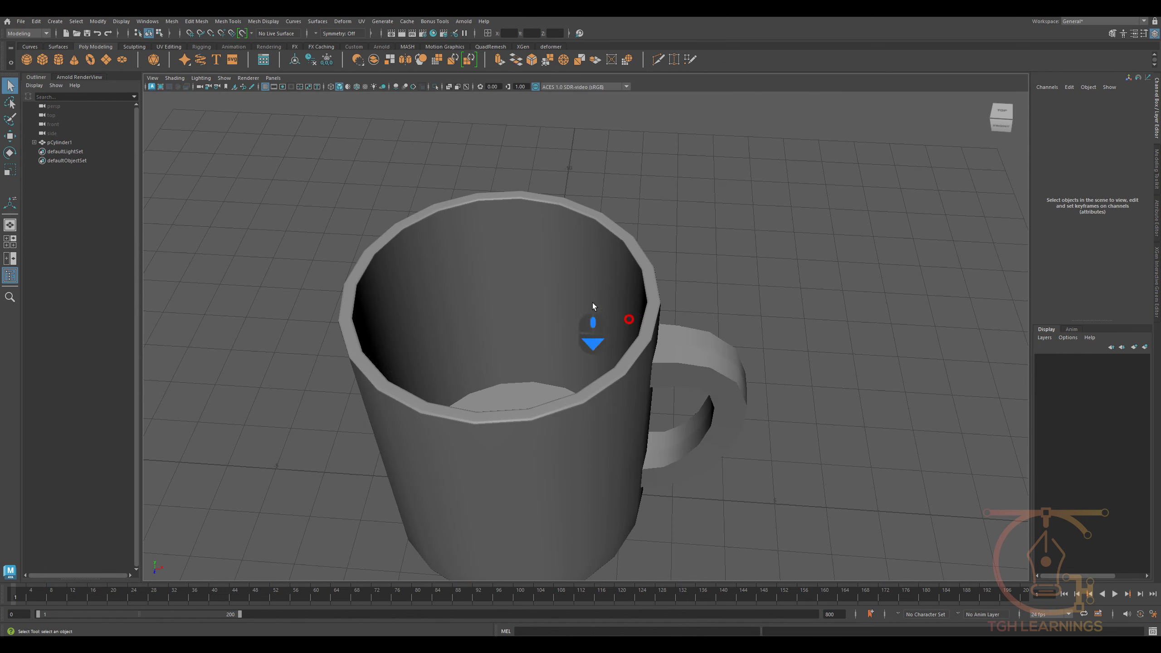
- Insert an edge loop around the middle of the mug's interior wall with Multi-Cut
left_click(521, 316)
key("w")
right_click_drag(499, 298, 441, 264, "shift")
left_click(488, 298, "ctrl")
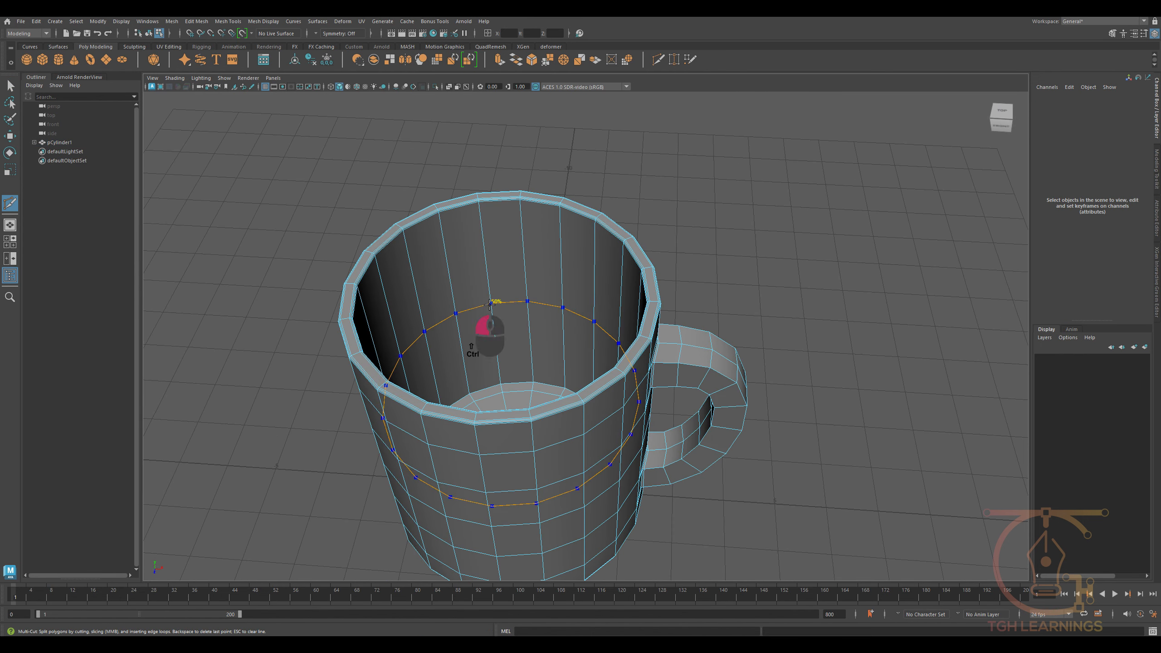
key("w")
- Bevel the interior wall's edge loop with 4 segments and a fraction of about 0.76
key("ctrl+b")
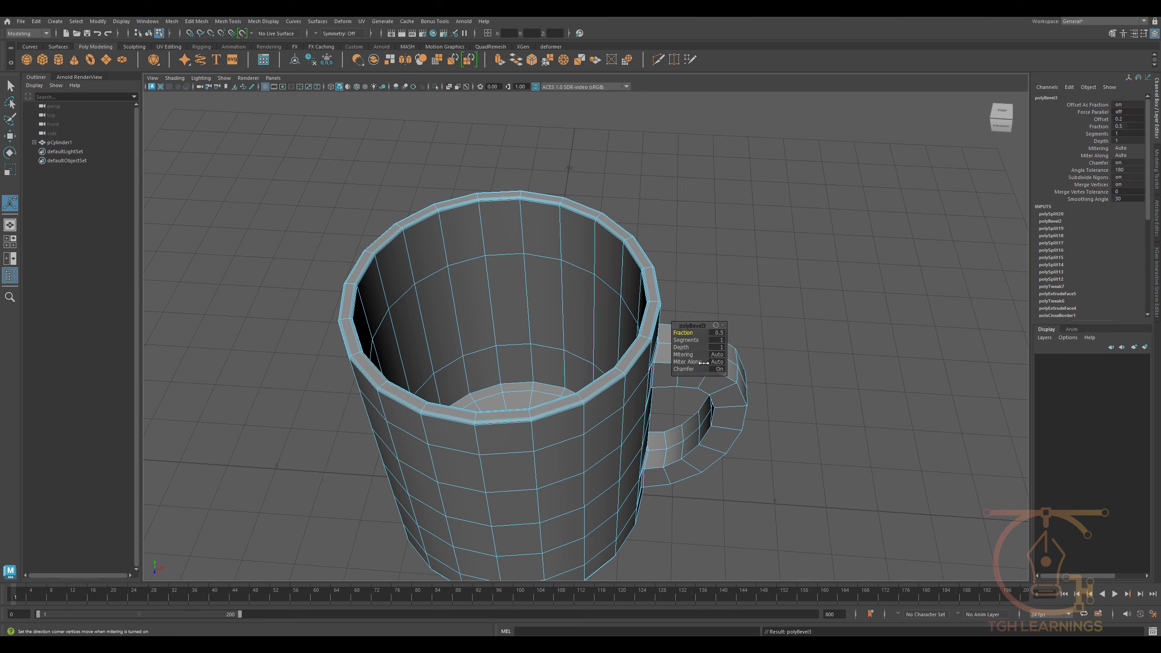
left_click_drag(678, 340, 890, 372)
left_click_drag(681, 332, 801, 342)
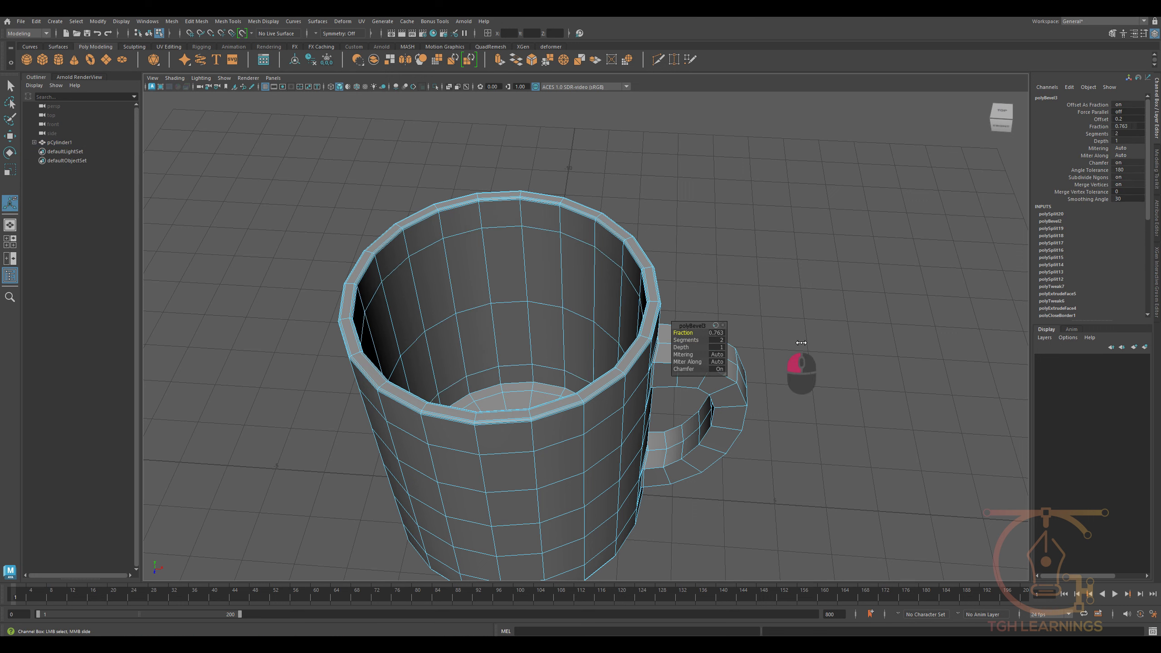
left_click_drag(686, 340, 1157, 378)
left_click_drag(676, 340, 1028, 382)
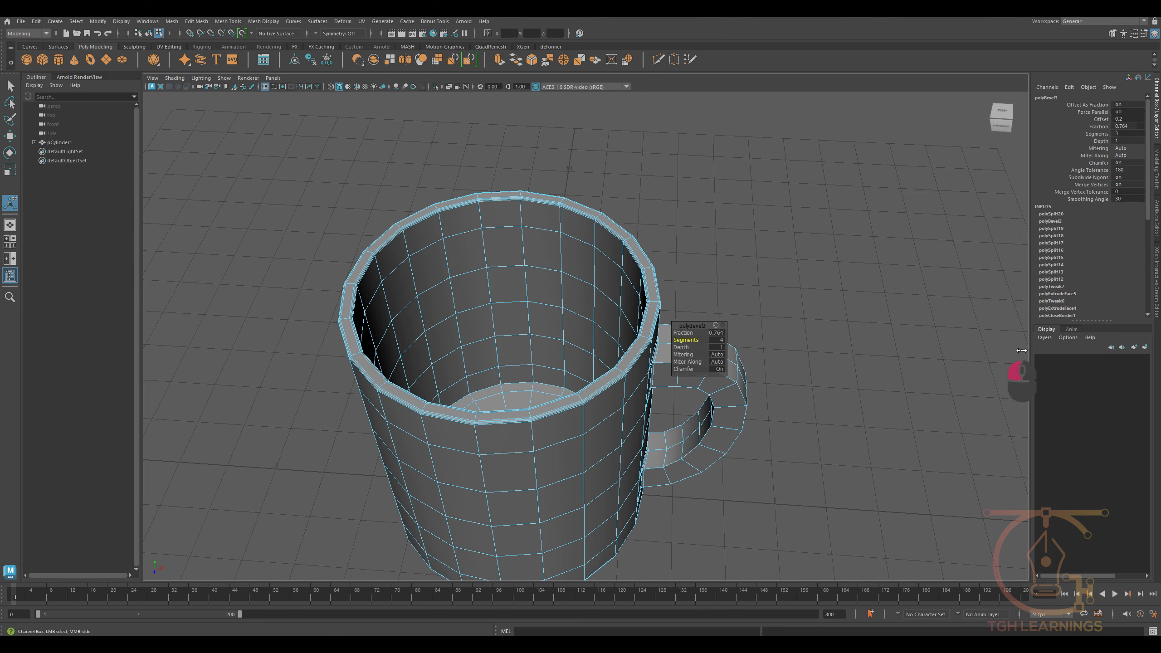
- Return the mug to object mode, turn on its smooth mesh preview and clear the selection
scroll(546, 358, "down", 4)
left_click_drag(545, 359, 498, 352, "alt")
key("w")
key("F8")
key("3")
left_click(673, 232)
mouse_move(673, 233)
left_mouse_down("alt")
mouse_move(585, 298)
mouse_move(600, 314)
mouse_move(690, 305)
mouse_move(611, 356)
mouse_move(571, 319)
mouse_move(568, 285)
mouse_move(573, 254)
mouse_move(626, 426)
mouse_move(708, 435)
mouse_move(687, 439)
left_mouse_up("alt")
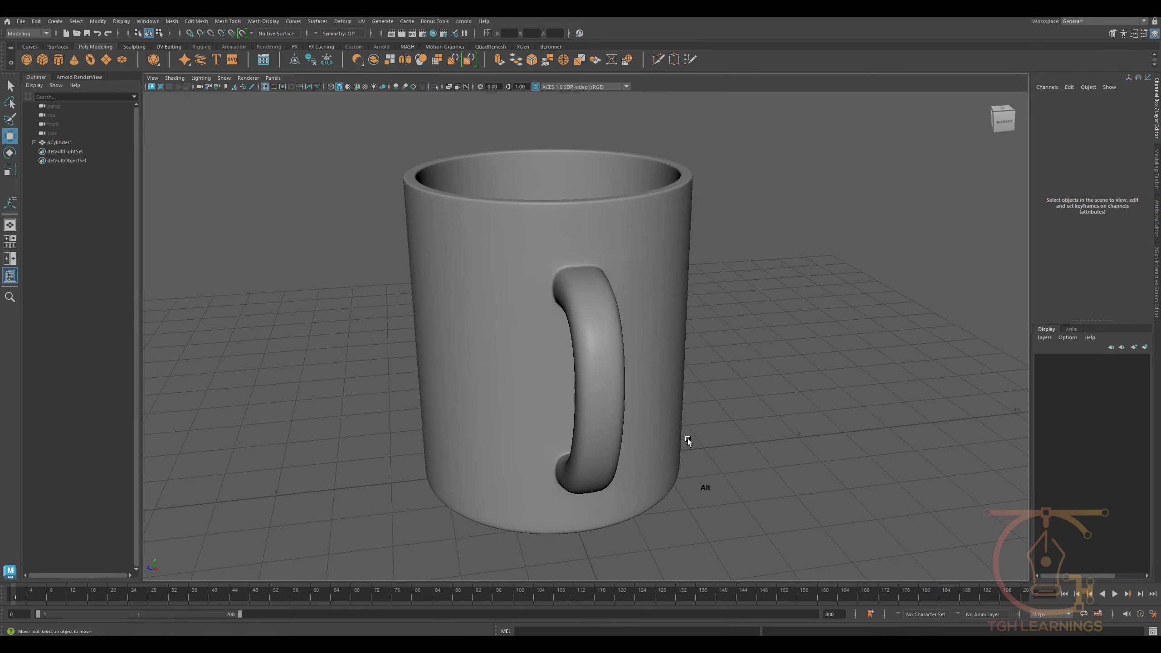
- In unsmoothed display, select the edge loop along the handle's middle, keeping only its edges on the handle
scroll(598, 373, "up", 3)
left_click(598, 373)
key("1")
mouse_move(609, 386)
left_mouse_down("alt")
mouse_move(565, 370)
mouse_move(590, 346)
left_mouse_up("alt")
scroll(590, 346, "up", 2)
right_click_drag(590, 345, 581, 273)
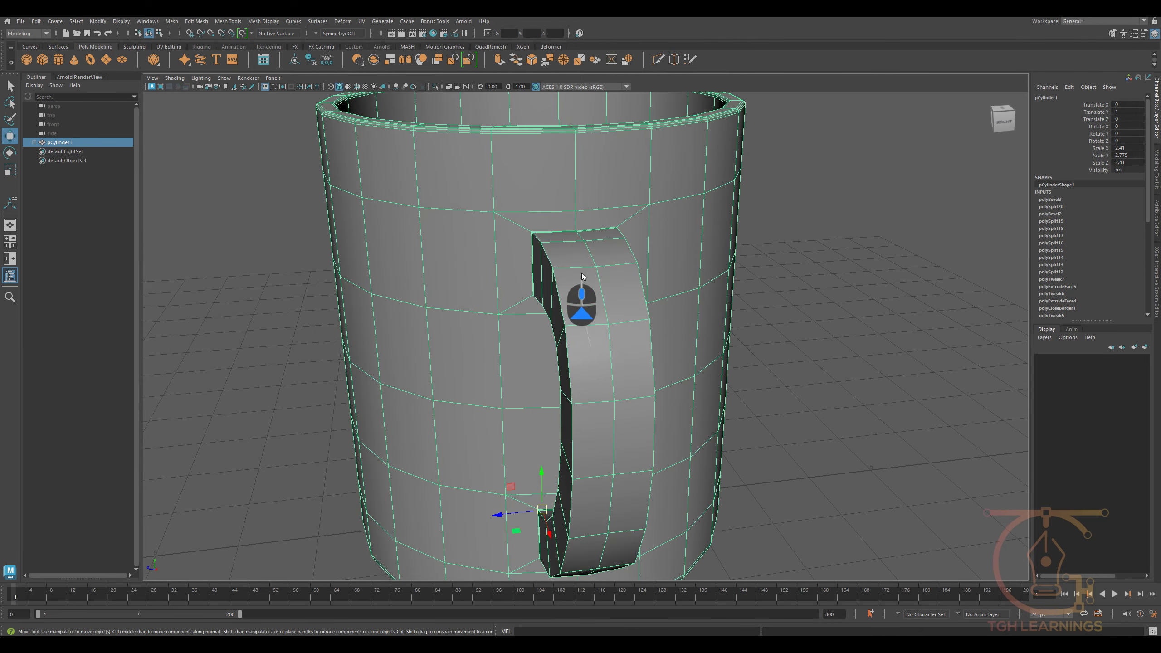
double_click(550, 255)
left_click_drag(626, 386, 563, 475, "alt")
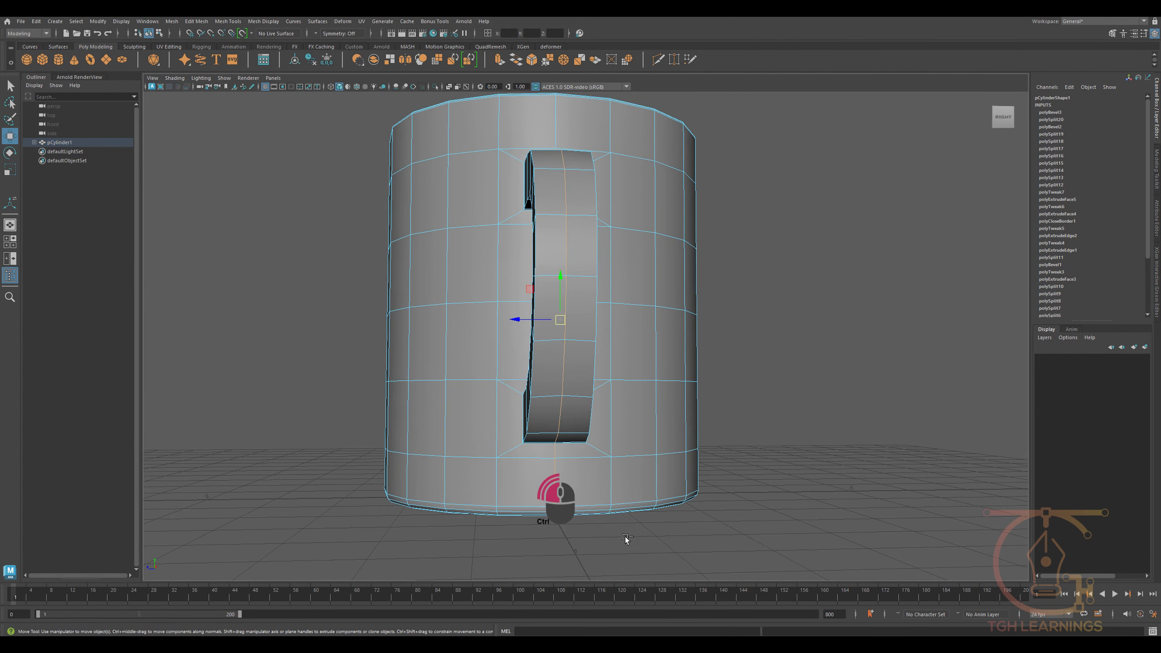
left_click_drag(626, 539, 596, 505, "alt")
left_click_drag(601, 448, 567, 453, "alt")
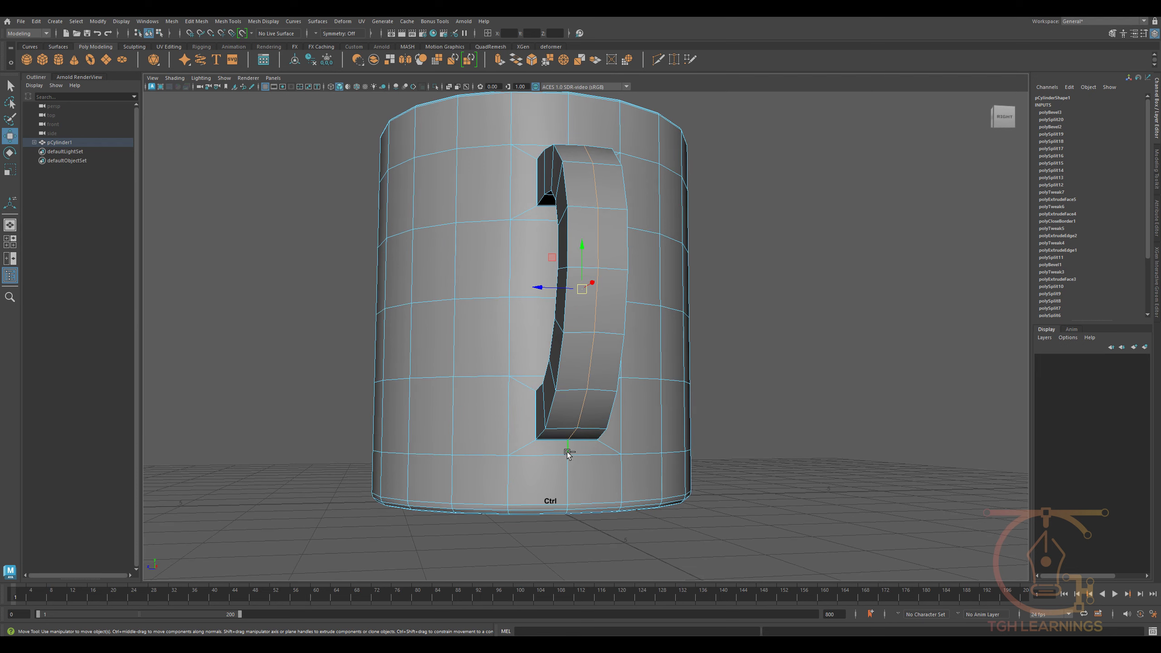
left_click_drag(622, 405, 575, 361, "alt")
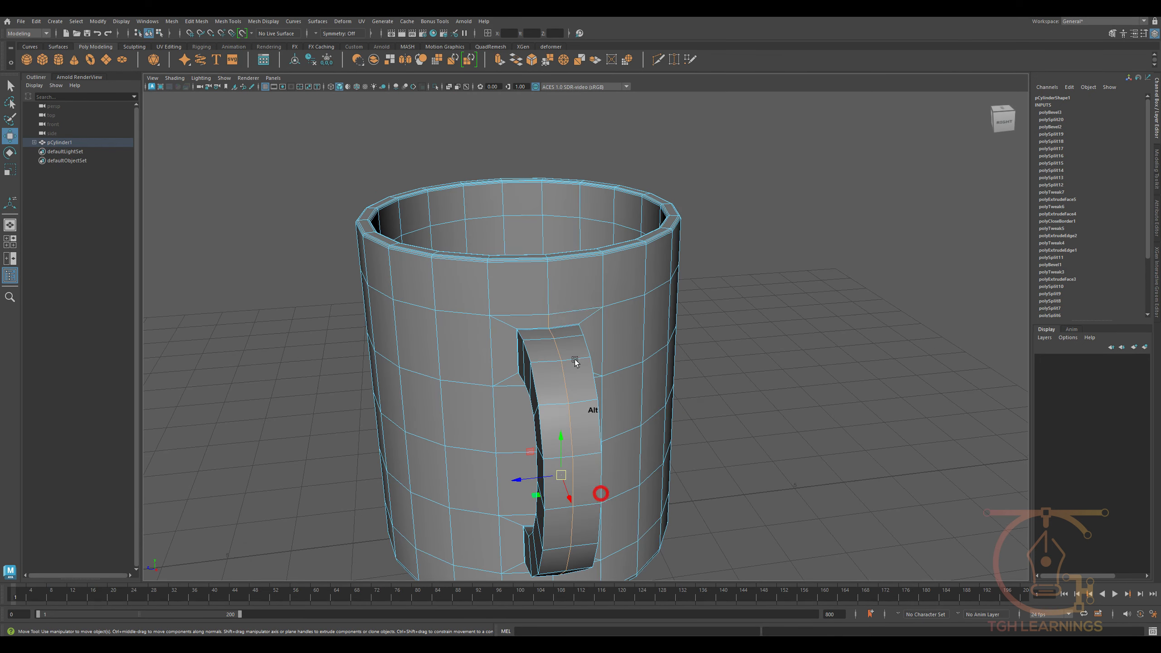
left_click(549, 324, "ctrl")
left_click_drag(559, 406, 565, 381, "alt")
- Scale the handle's central edge loop to round its profile and turn the smooth preview back on
key("r")
left_click_drag(570, 462, 571, 464)
left_click_drag(556, 459, 603, 475, "alt")
middle_click_drag(604, 474, 578, 441, "alt")
key("w")
left_click_drag(578, 441, 608, 411, "alt")
key("3")
- Examine the smoothed handle and its joints with the mug body from several angles
right_click_drag(591, 394, 625, 374)
left_click(652, 364)
scroll(651, 365, "down", 3, "alt")
left_click_drag(652, 363, 608, 377, "alt")
scroll(624, 361, "up", 3, "alt")
scroll(624, 360, "up", 3, "alt")
left_click(643, 352)
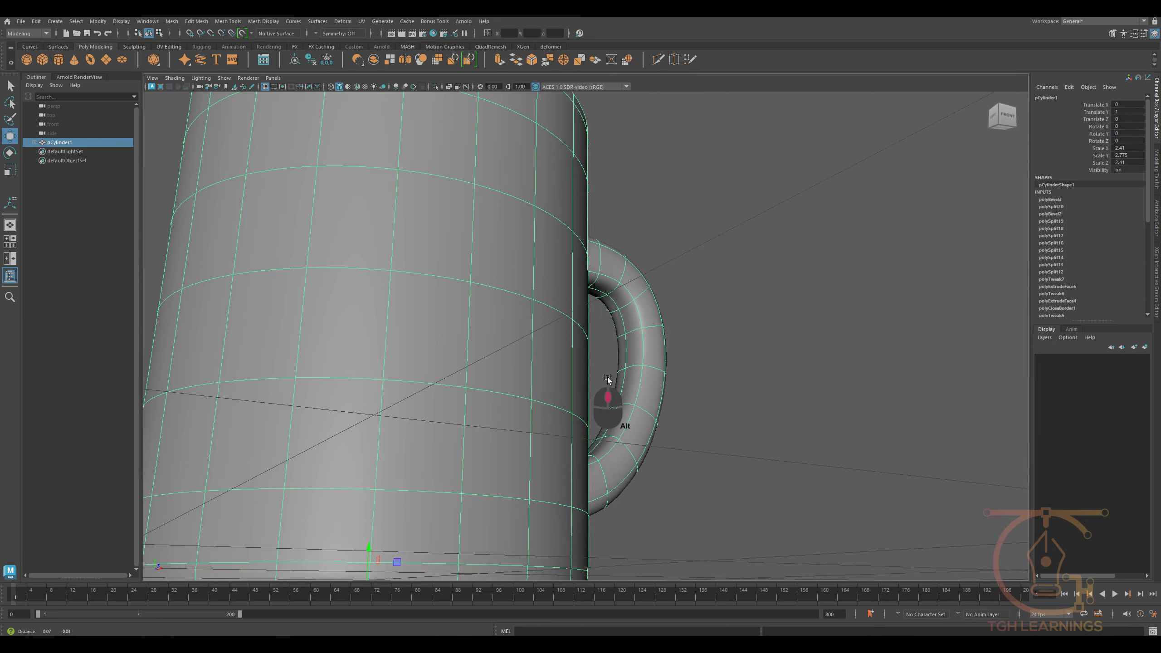
scroll(604, 356, "up", 3, "alt")
left_click_drag(597, 331, 578, 340, "alt")
left_click(666, 327)
left_click_drag(544, 393, 571, 379, "alt")
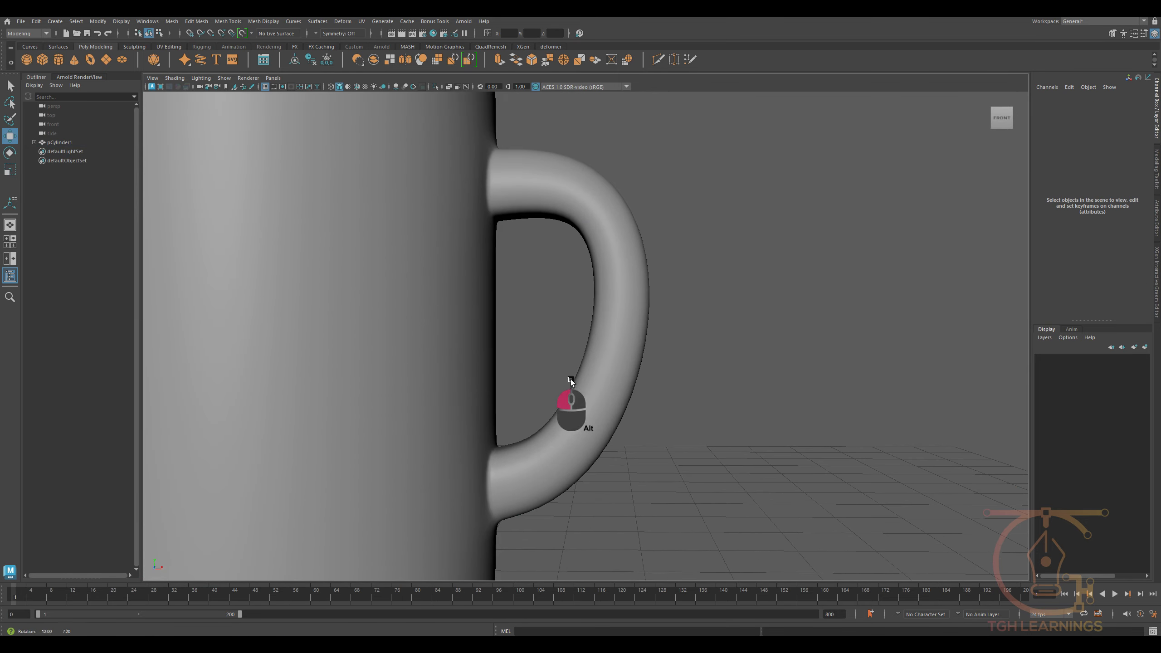
scroll(642, 363, "down", 3, "alt")
left_click_drag(642, 363, 679, 437, "alt")
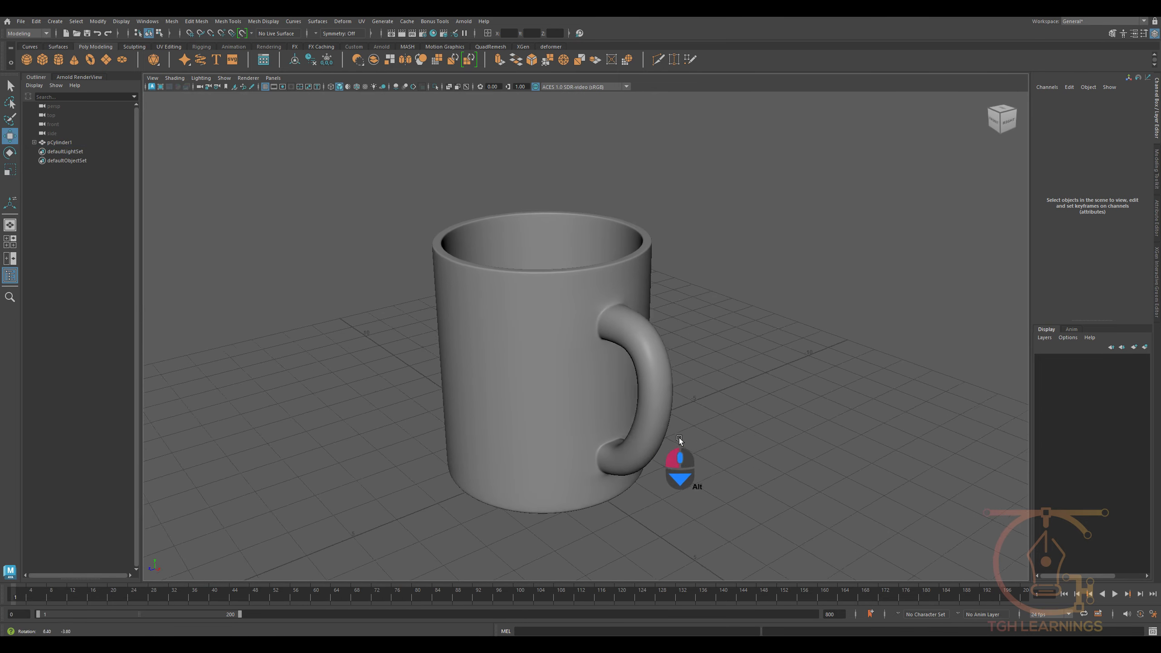
- Select the mug and delete its construction history
left_click(600, 383)
left_click_drag(522, 302, 554, 272, "alt")
scroll(554, 270, "up", 3)
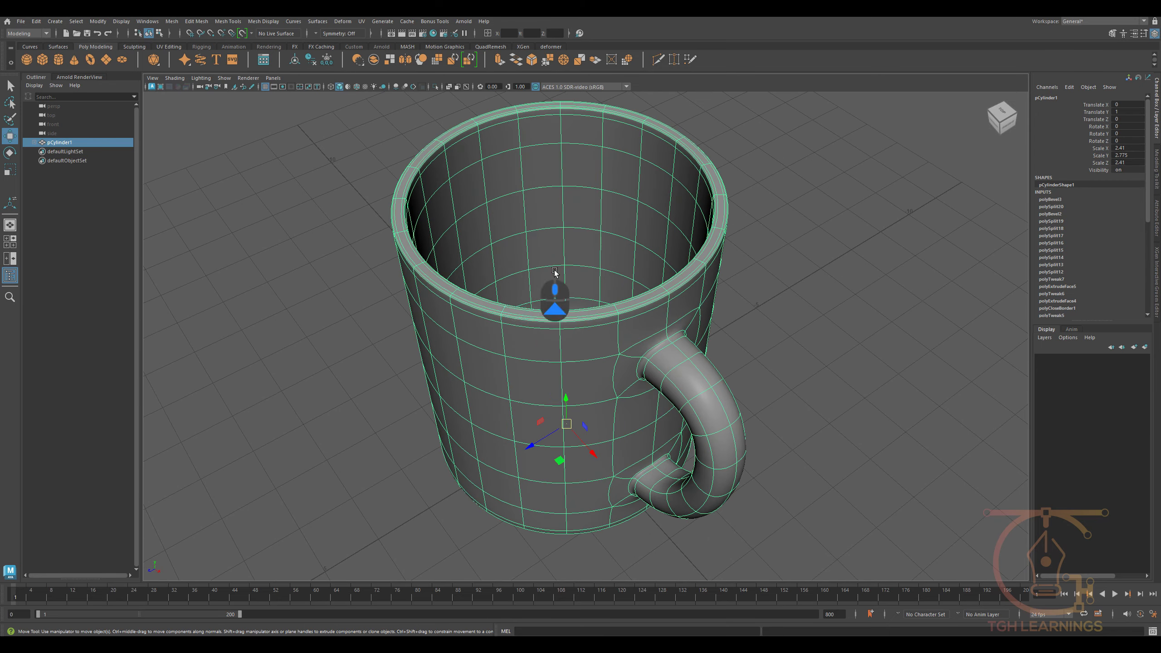
left_click(311, 59)
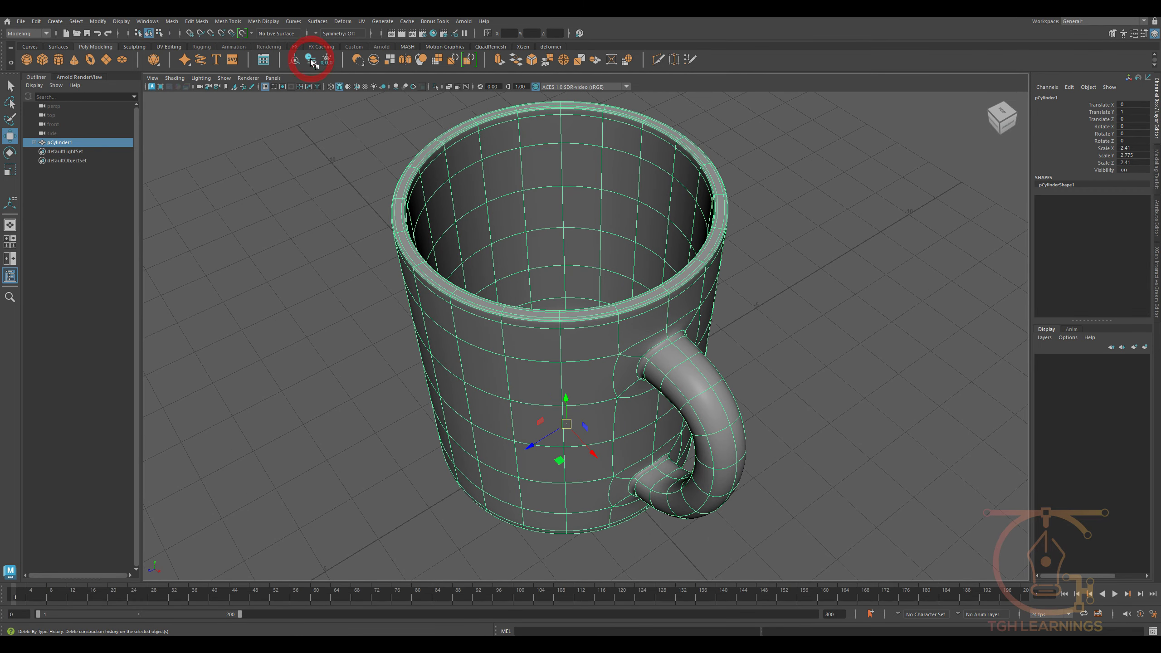
- Delete the leftover curve nested under the mug and clear the mug's construction history again
left_click(34, 142)
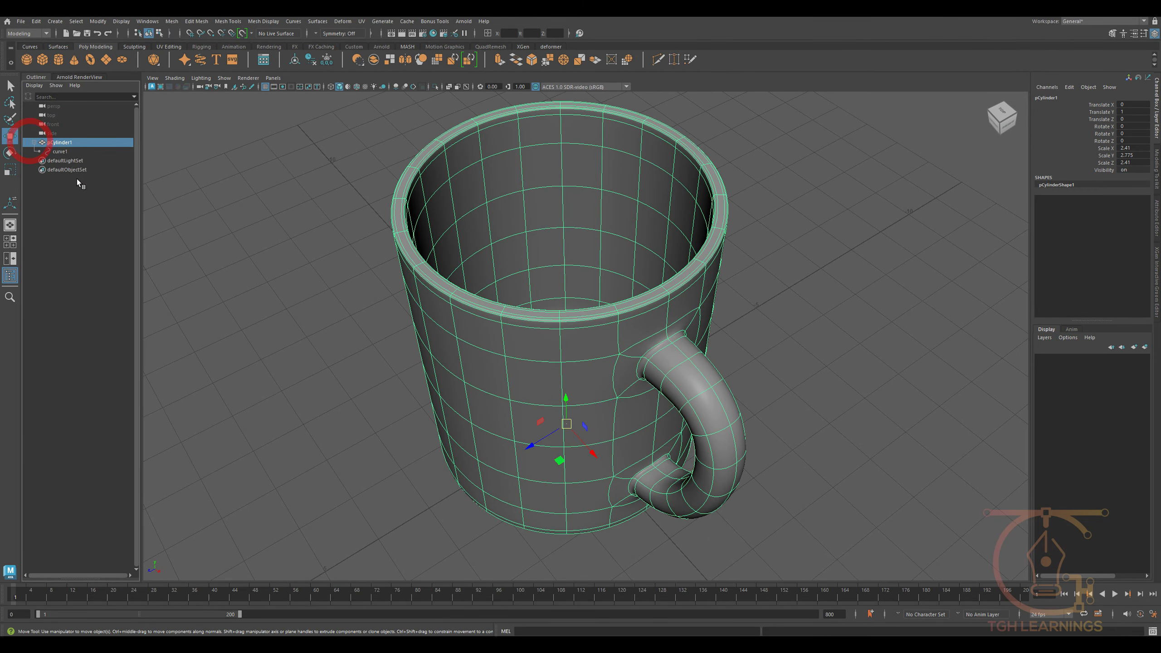
left_click(59, 151)
scroll(502, 301, "down", 3)
key("Delete")
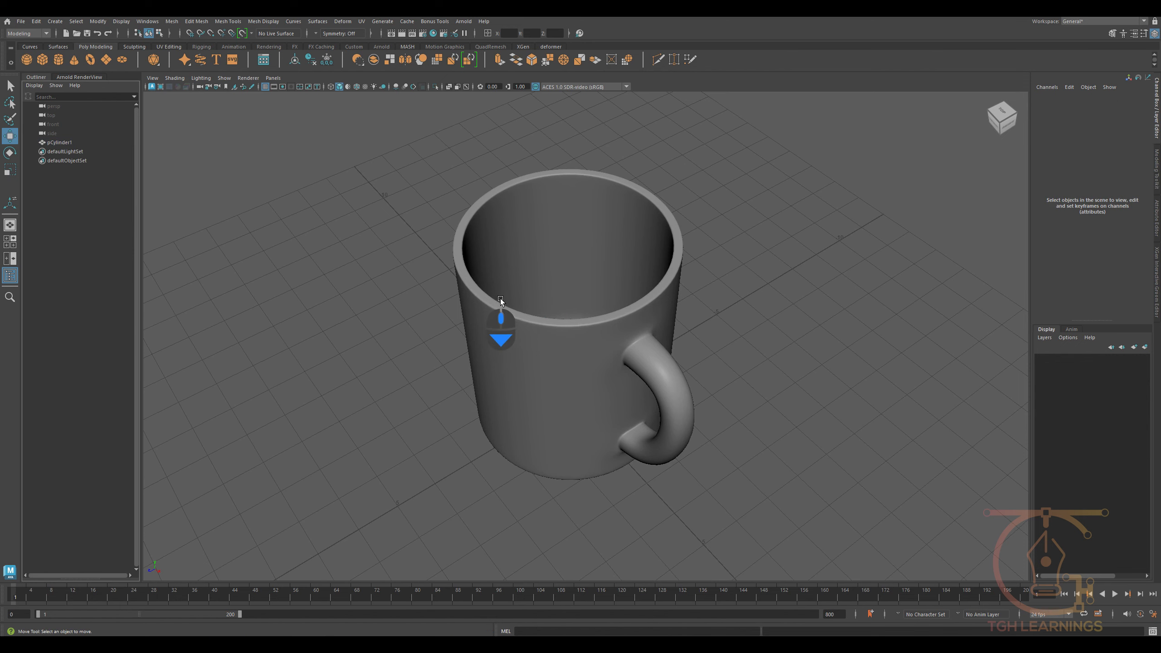
left_click(588, 317)
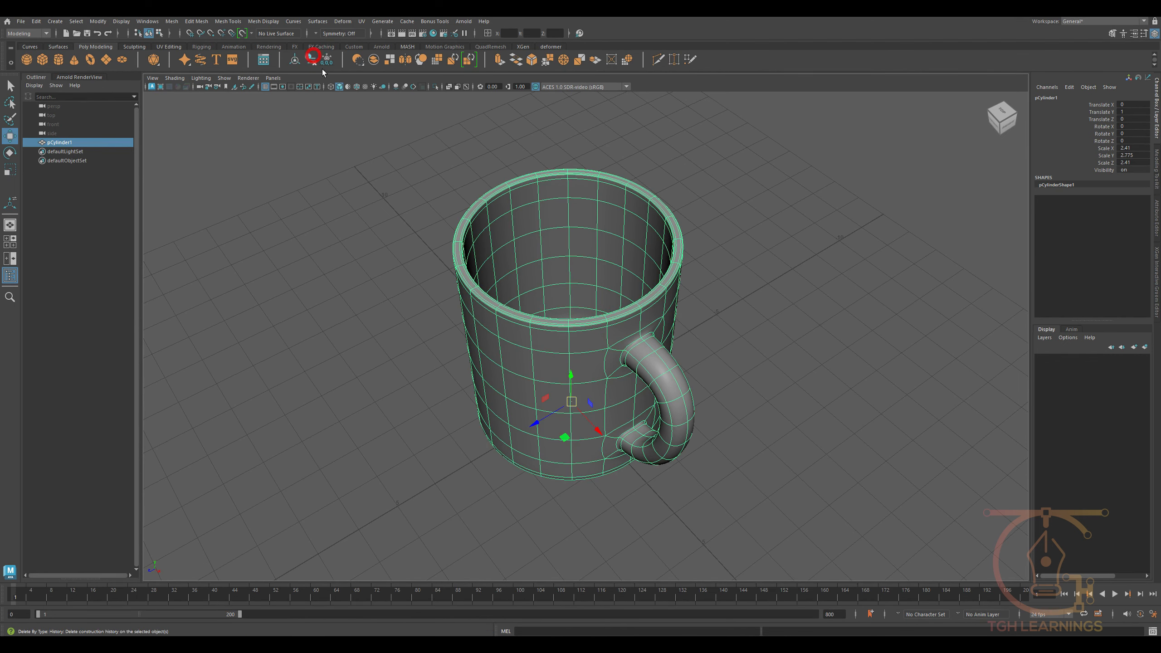
- Assign a new Arnold aiStandardSurface material to the whole mug
middle_click_drag(542, 291, 523, 298, "alt")
scroll(524, 303, "up", 2)
left_click_drag(524, 304, 555, 316, "alt")
scroll(593, 305, "up", 4)
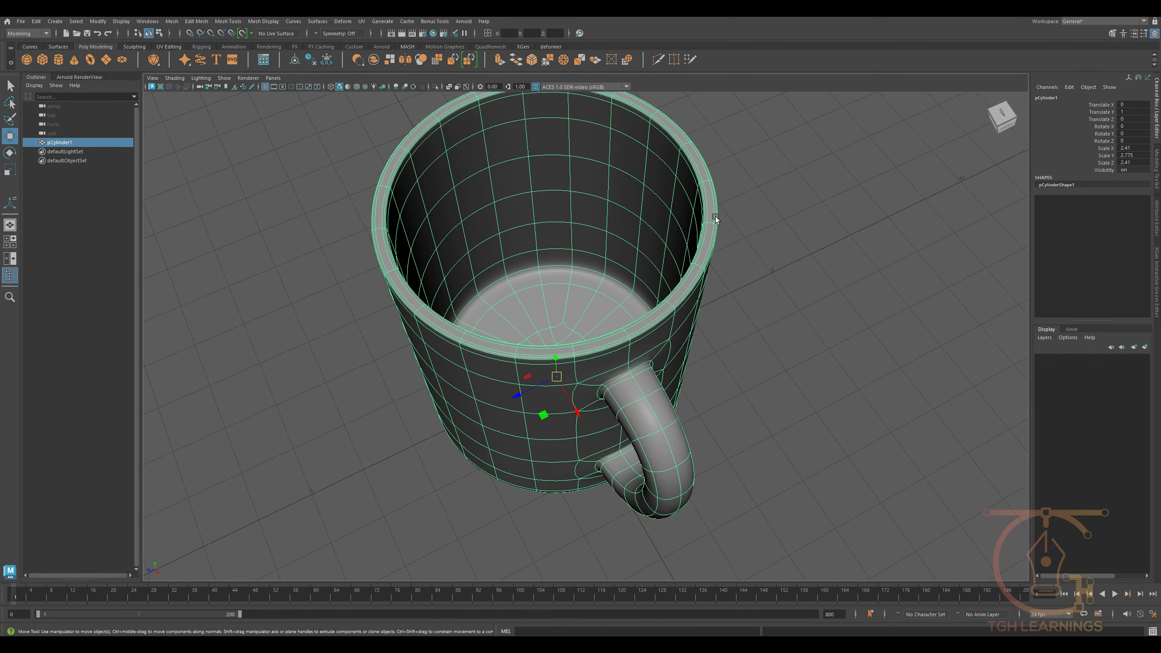
scroll(505, 224, "down", 4)
left_click_drag(511, 309, 518, 247, "alt")
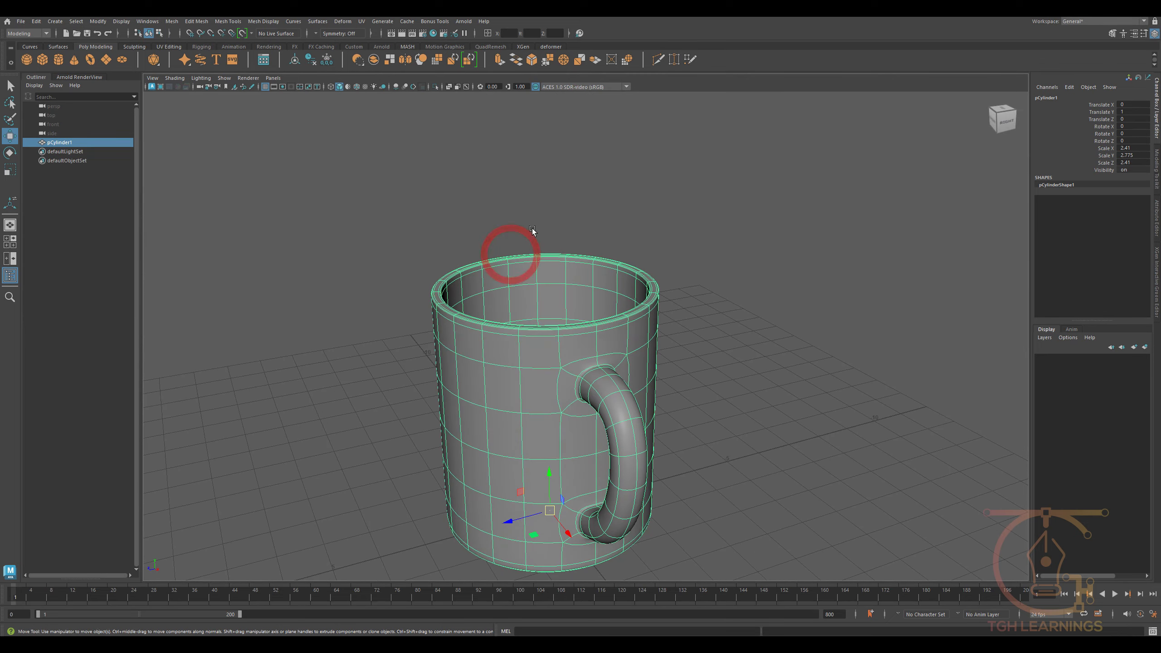
right_click_drag(539, 270, 539, 496)
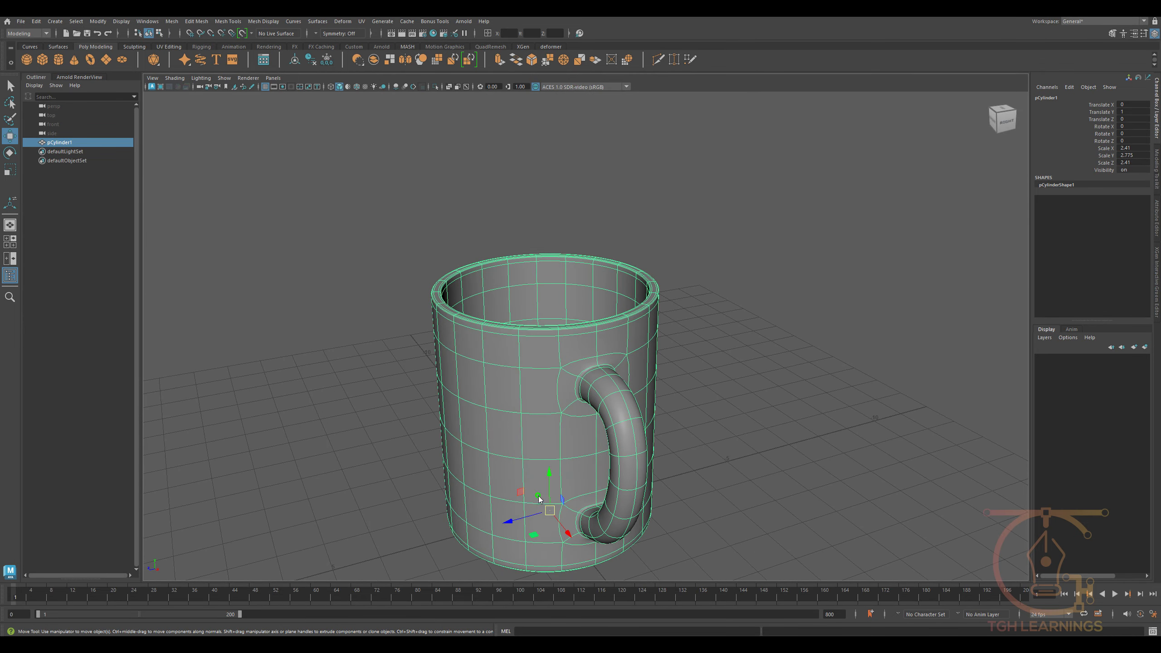
left_click(409, 291)
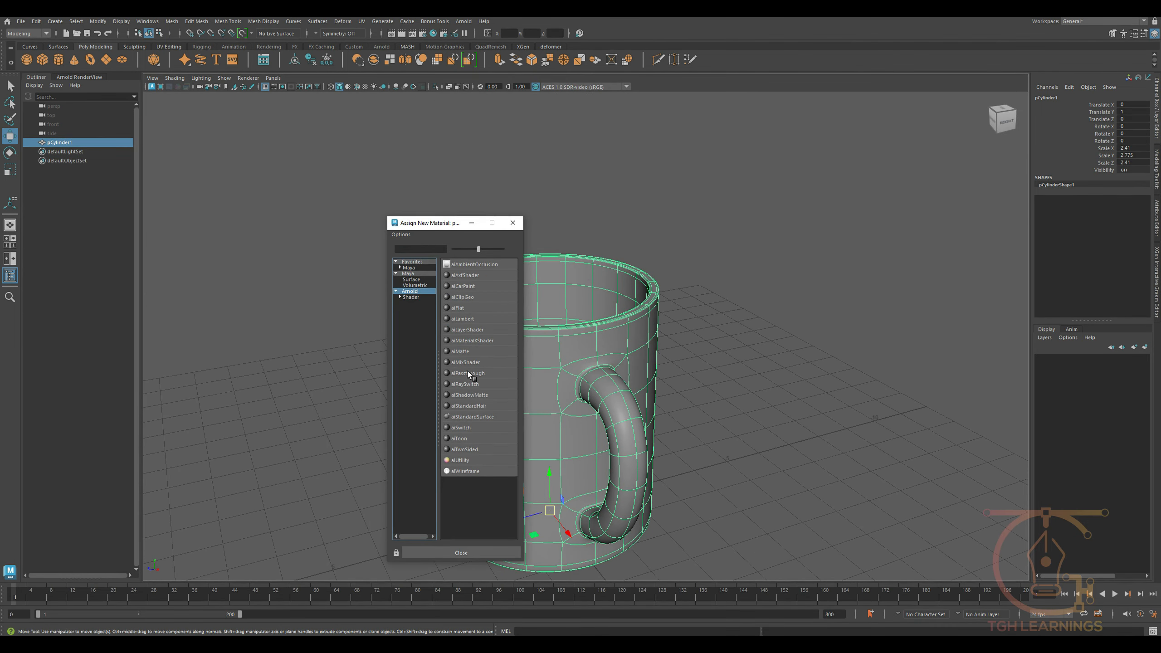
left_click(475, 417)
- Rename the mug's new material as Red
left_click(1058, 96)
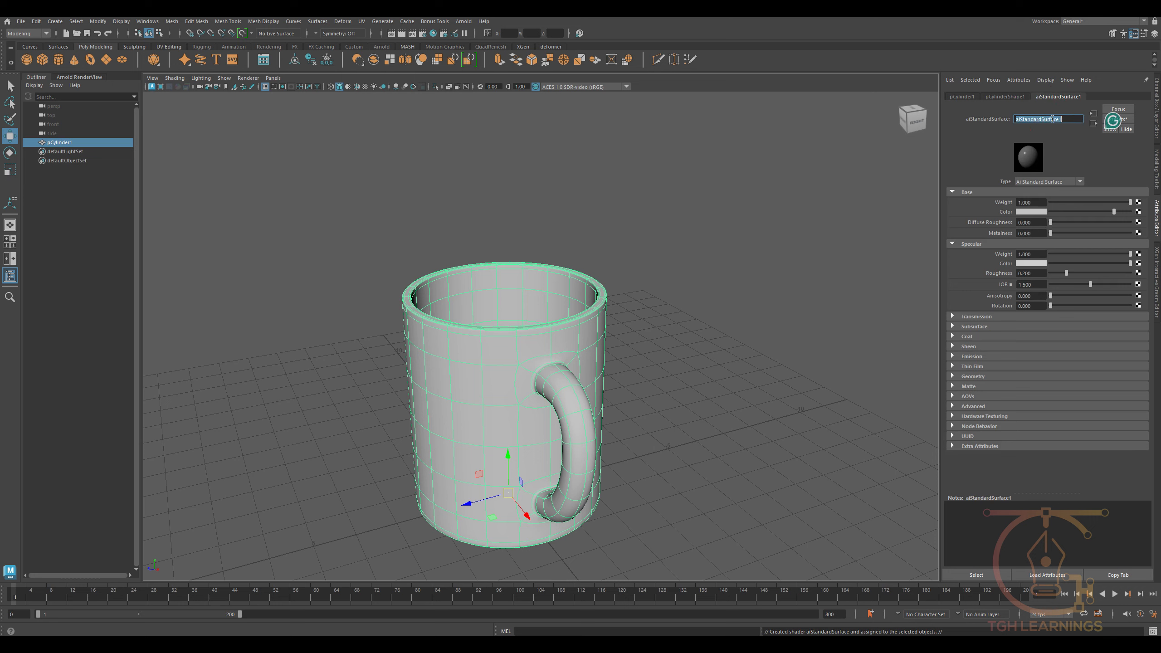
left_click(1052, 118)
type("Red")
key("Return")
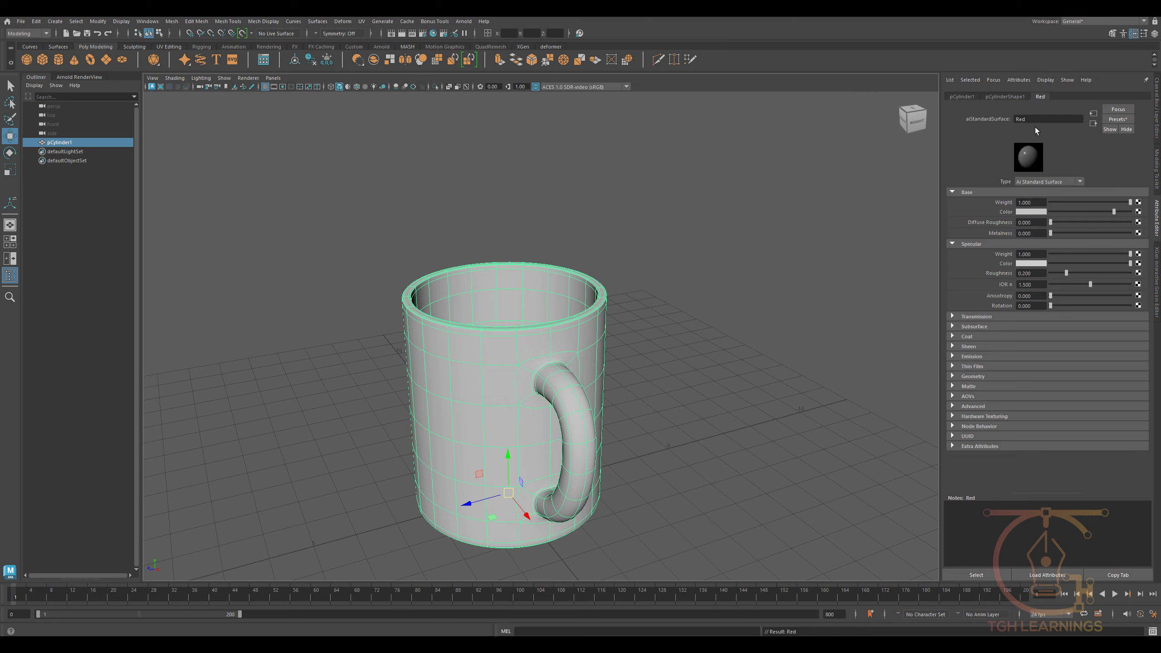
- Give the Red material a dark red base colour and lower its specular roughness
left_click(1028, 213)
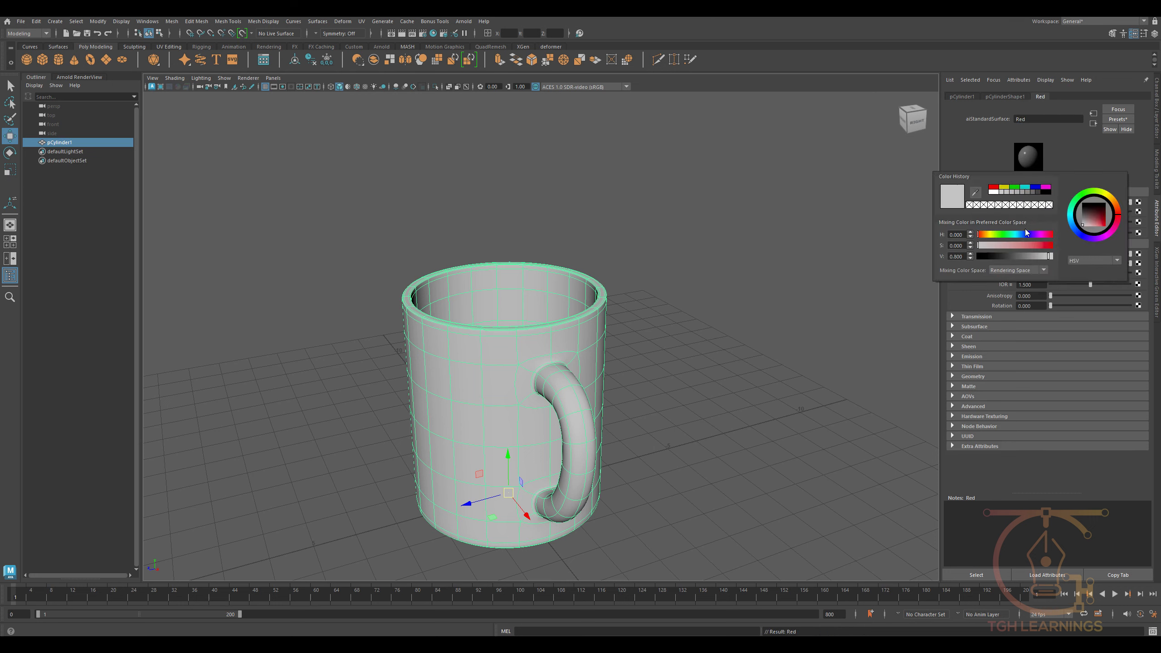
left_click_drag(1002, 245, 1030, 258)
left_click_drag(721, 307, 719, 263, "alt")
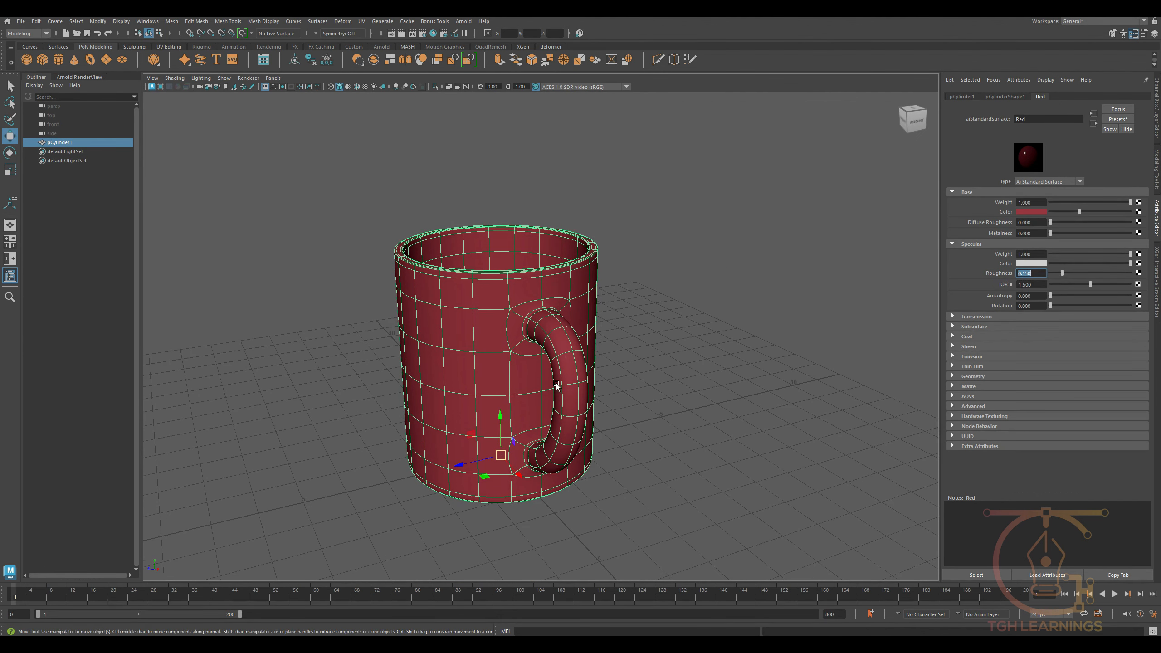
- In face mode, select the ring of faces on the mug's interior floor
scroll(557, 386, "up", 4)
left_click_drag(557, 386, 562, 407, "alt")
right_click_drag(330, 194, 329, 242)
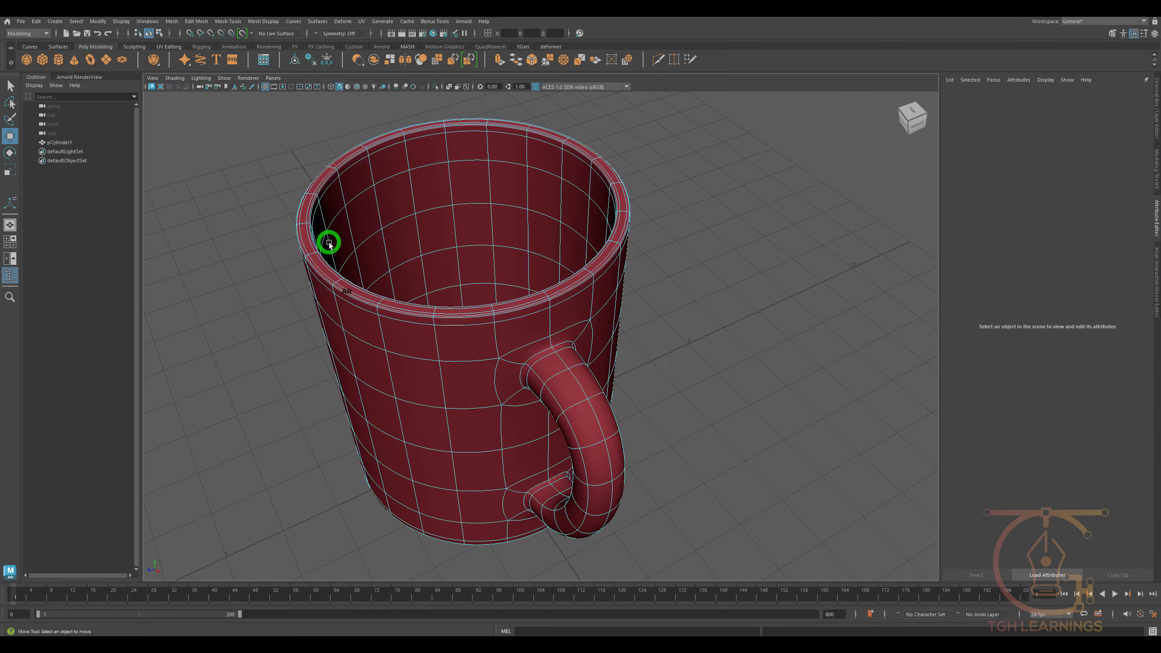
middle_click_drag(329, 242, 425, 311, "alt")
scroll(425, 311, "up", 4)
left_click_drag(425, 311, 566, 432, "alt")
left_click_drag(602, 485, 590, 481, "alt")
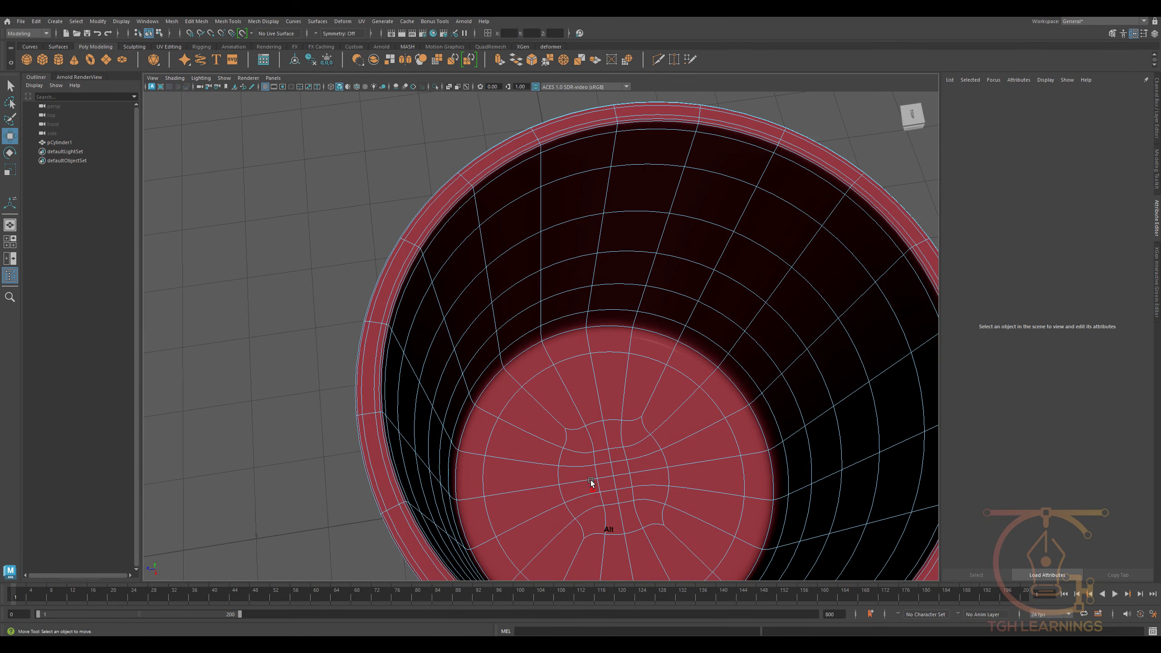
left_click(570, 417)
double_click(550, 432, "shift")
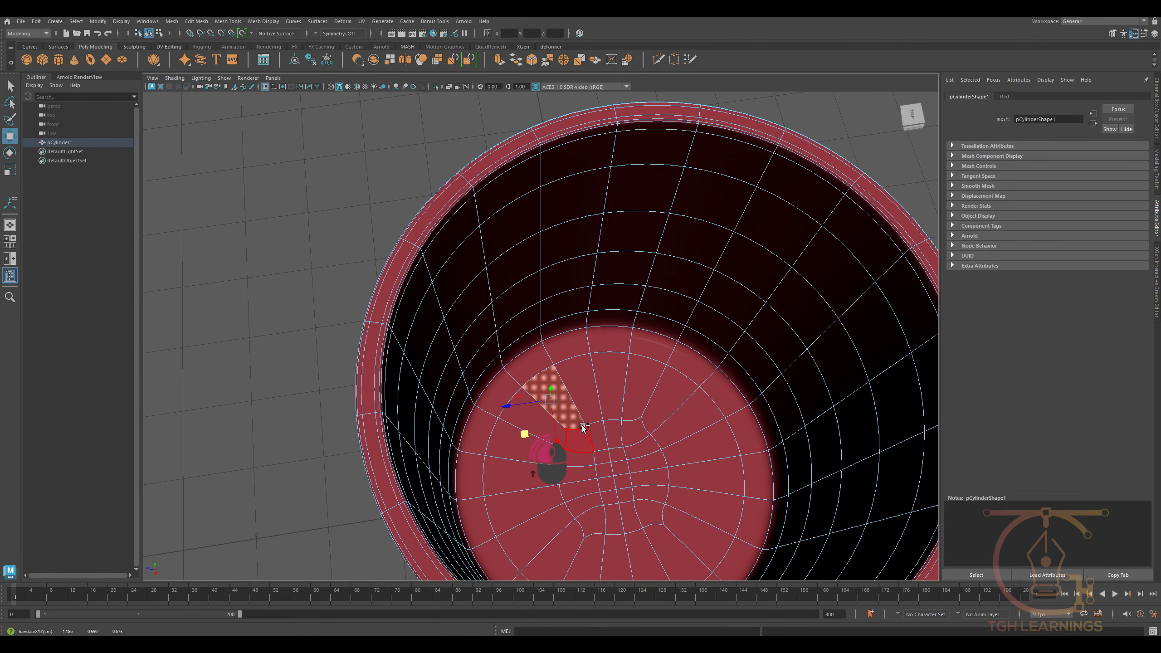
double_click(591, 382, "shift")
- Grow the face selection from the floor up the interior wall to include the whole rim
key("shift+period")
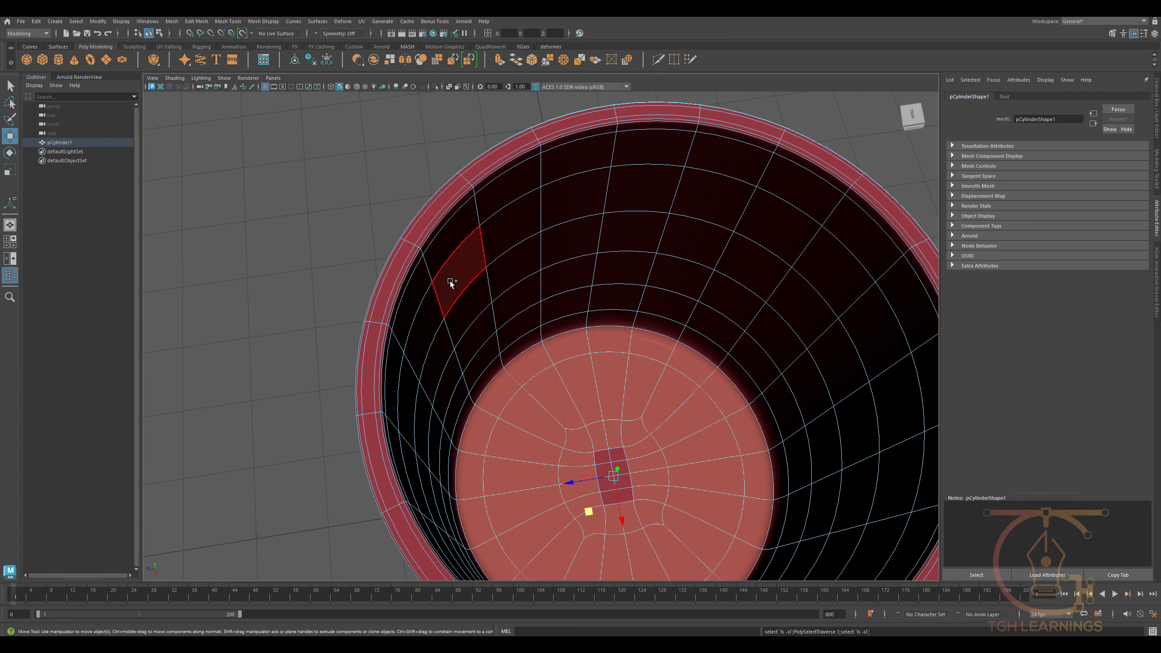
key("shift+period")
key("shift+period")
key("shift+period")
key("shift+period")
key("shift+period")
key("shift+period")
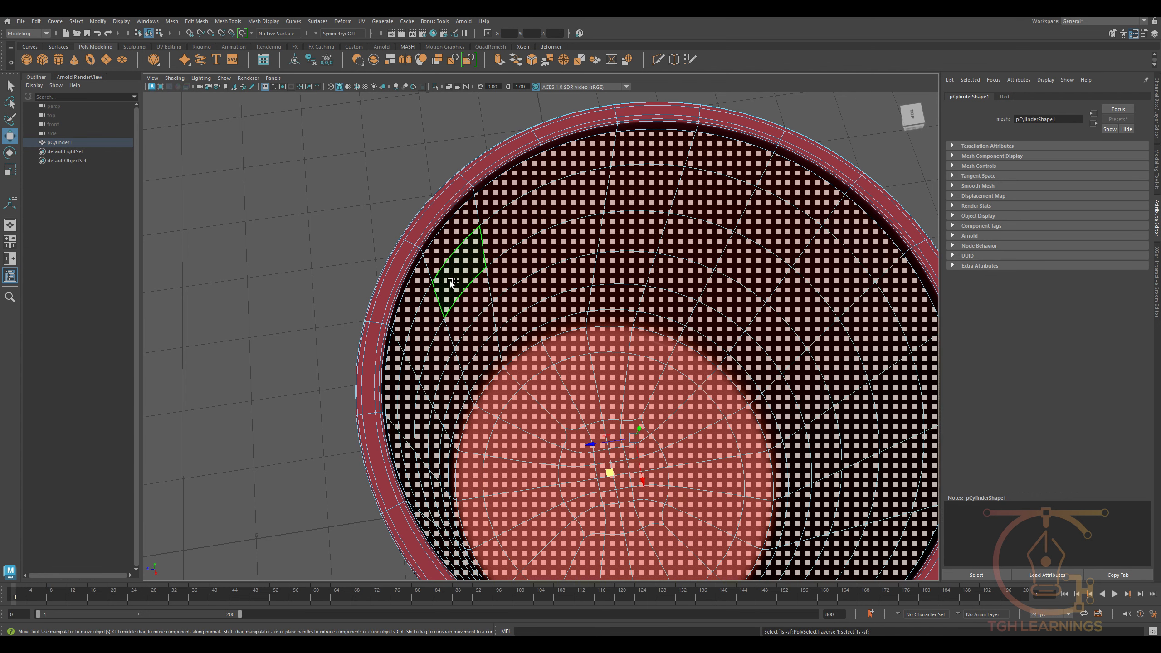
key("shift+period")
key("shift+period")
key("shift+period")
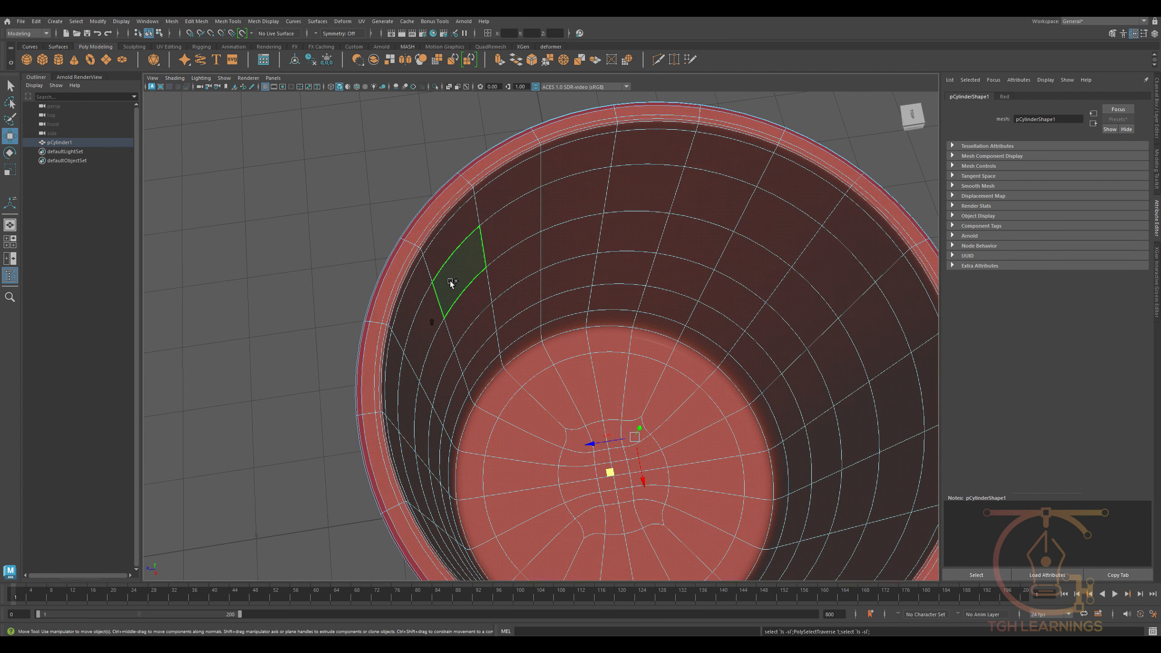
left_click_drag(451, 283, 476, 271, "alt")
key("shift+period")
- Assign a new aiStandardSurface material named white to the selected interior and rim faces
right_click_drag(517, 231, 521, 466)
right_click_drag(494, 324, 505, 557)
left_click(410, 292)
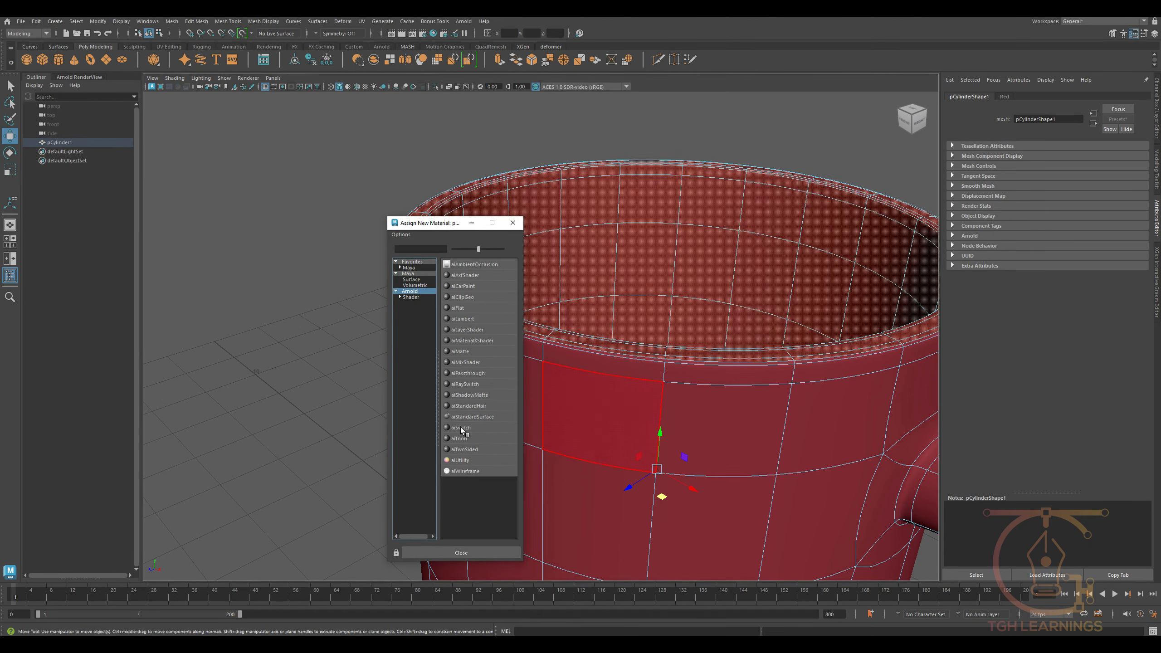
left_click(469, 416)
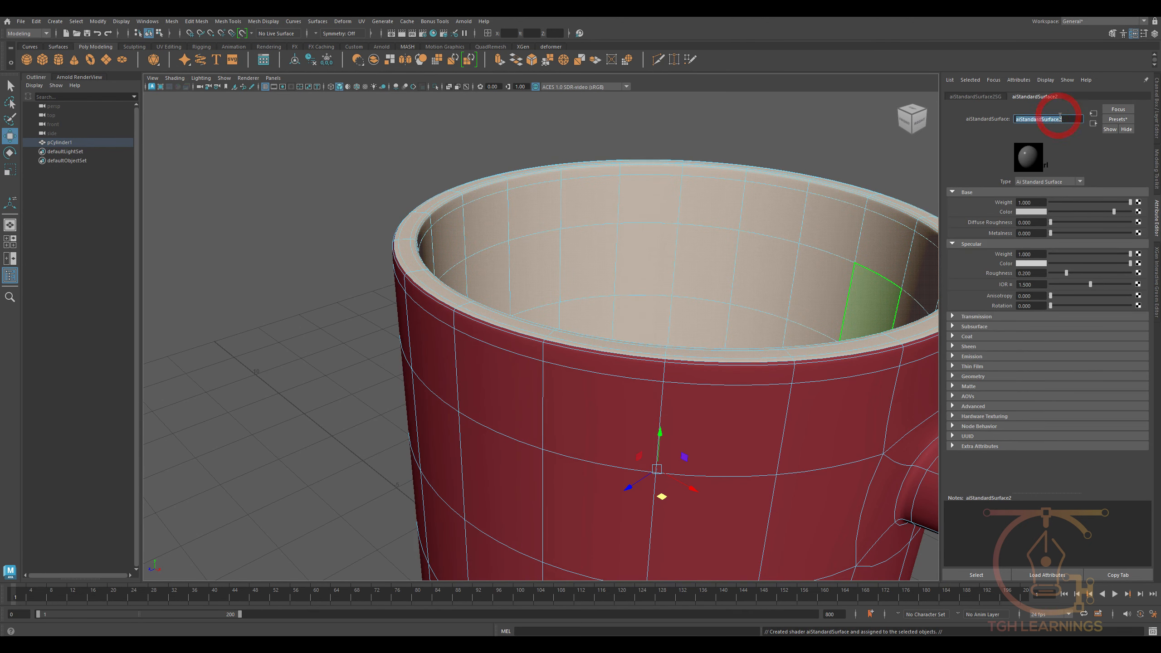
key("Return")
- Return the two-coloured mug to object mode and clear the selection
scroll(762, 338, "down", 5)
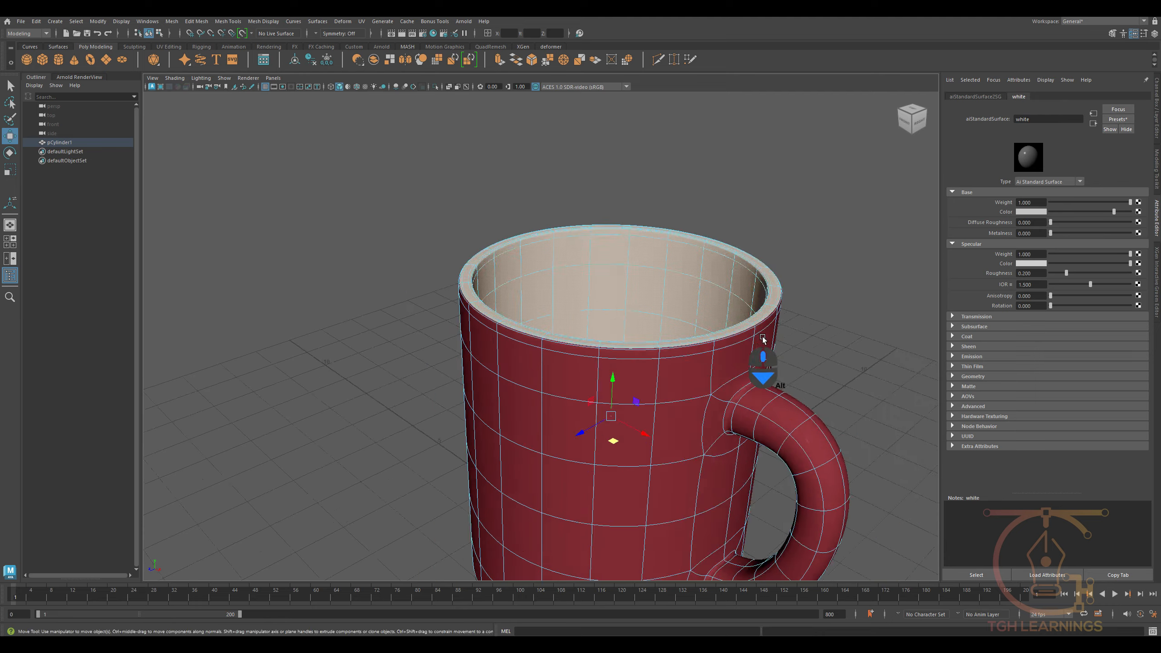
left_click_drag(762, 338, 640, 341, "alt")
right_click_drag(639, 341, 694, 275)
left_click(746, 198)
left_click_drag(695, 305, 599, 312, "alt")
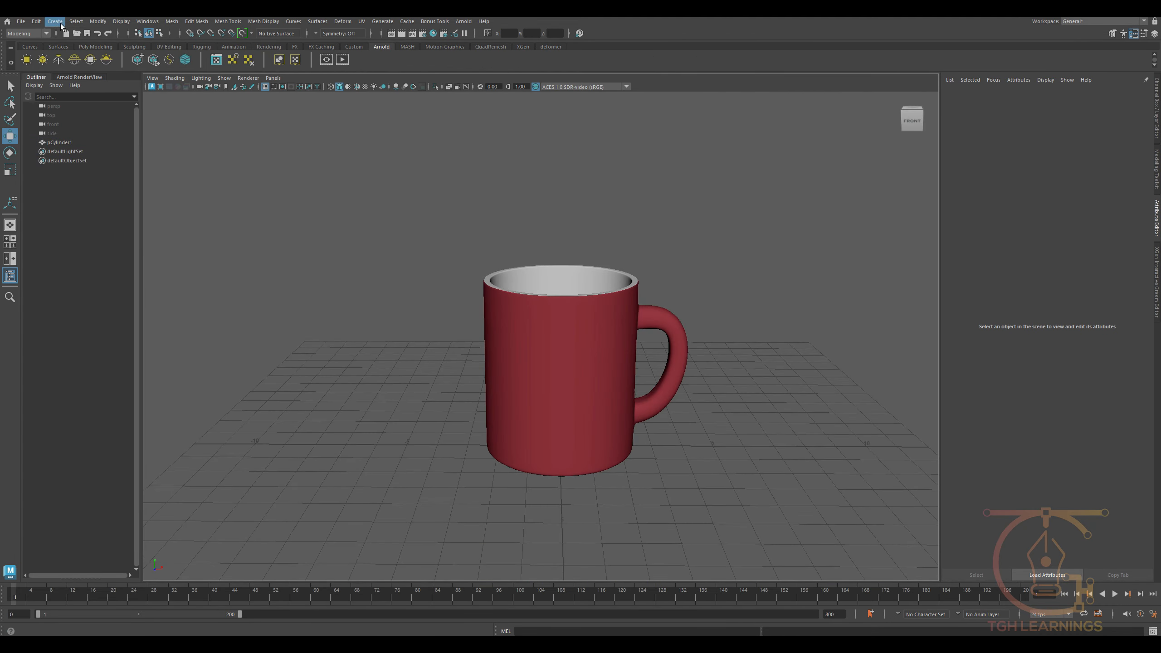
- Create a new camera in the mug scene
left_click(56, 22)
left_click(92, 82)
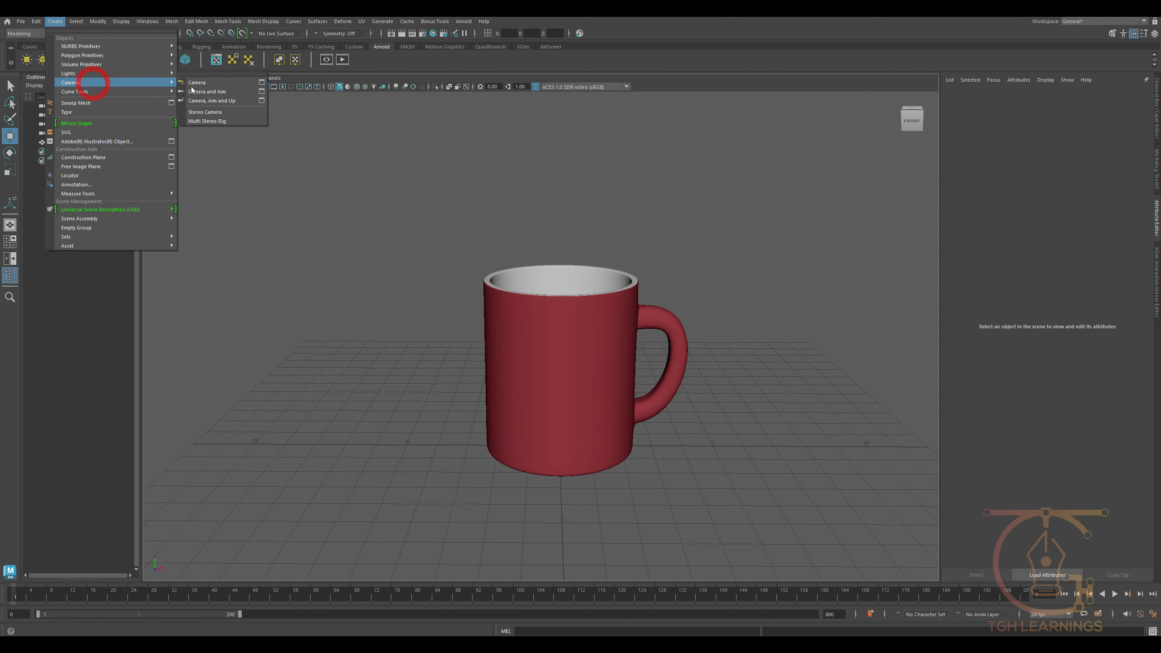
left_click(232, 84)
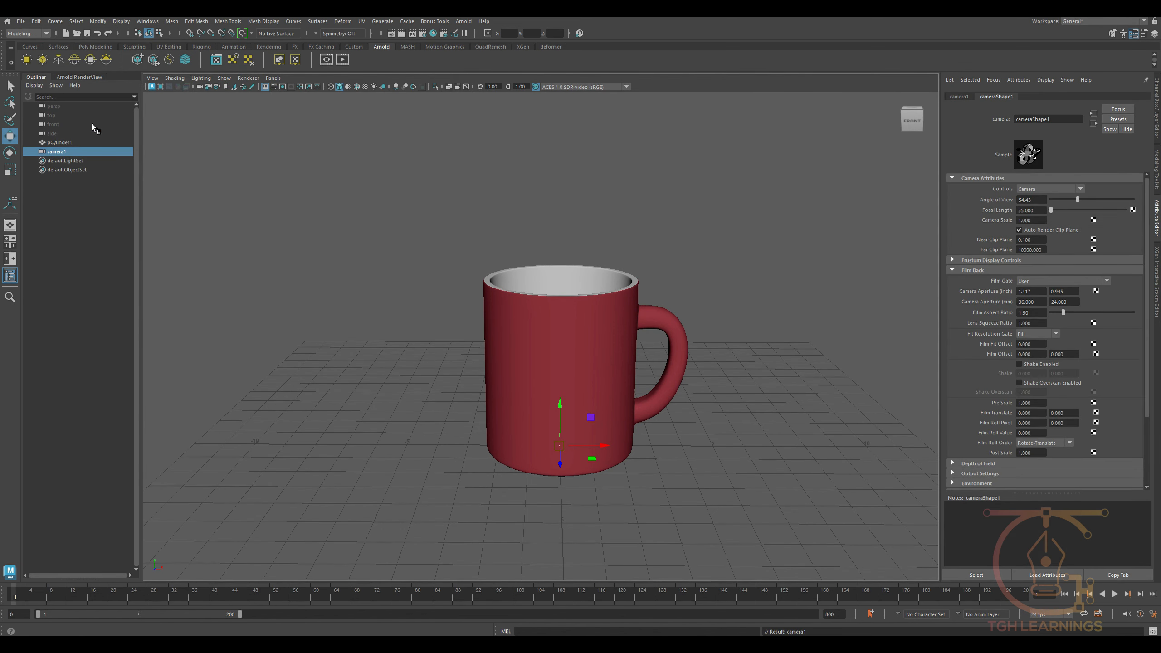
- Switch to a two-pane side-by-side layout and look through camera1 in the first pane
left_click(15, 262)
left_click(273, 78)
mouse_move(293, 88)
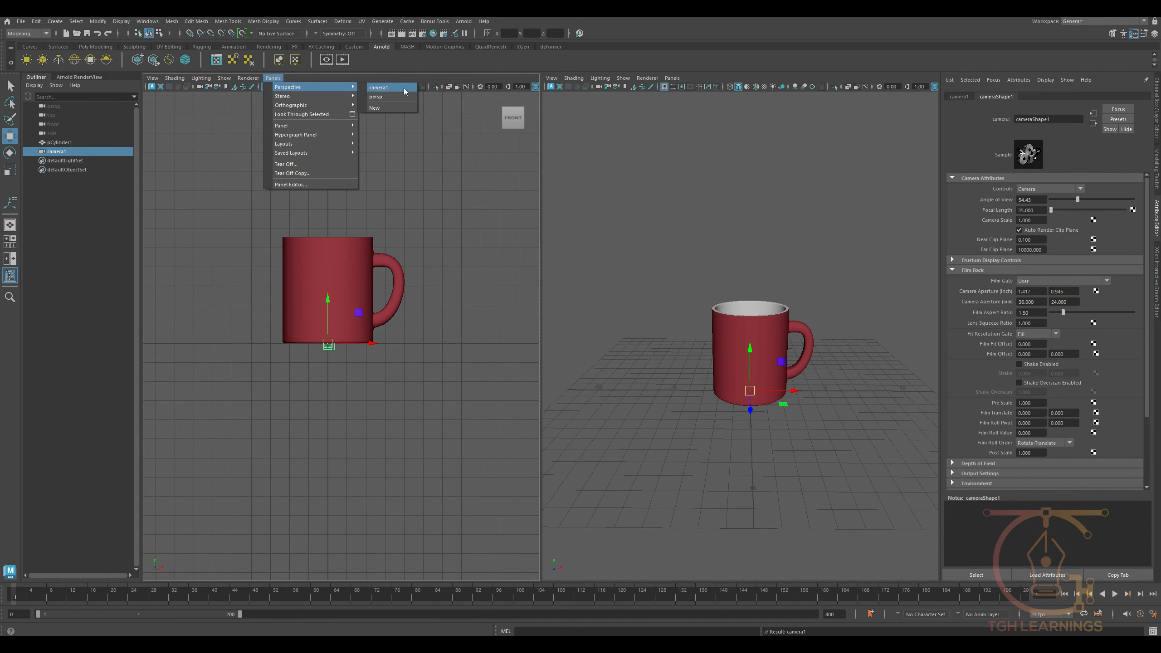
left_click(405, 90)
scroll(430, 326, "down", 3, "alt")
scroll(431, 326, "down", 3, "alt")
scroll(430, 364, "up", 3, "alt")
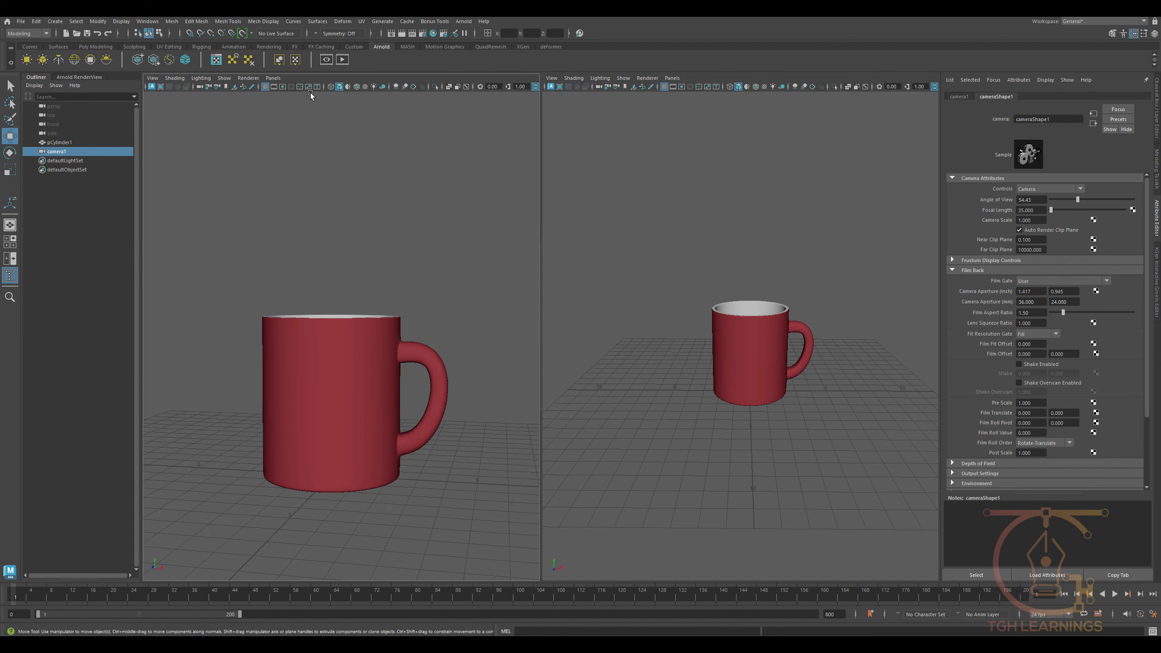
- Show the resolution gate in the camera1 view and frame the mug from slightly above with its handle visible
left_click(282, 87)
middle_click_drag(350, 264, 373, 233, "alt")
left_click_drag(373, 232, 361, 245, "alt")
middle_click_drag(361, 245, 389, 224, "alt")
right_click_drag(388, 247, 398, 298, "alt")
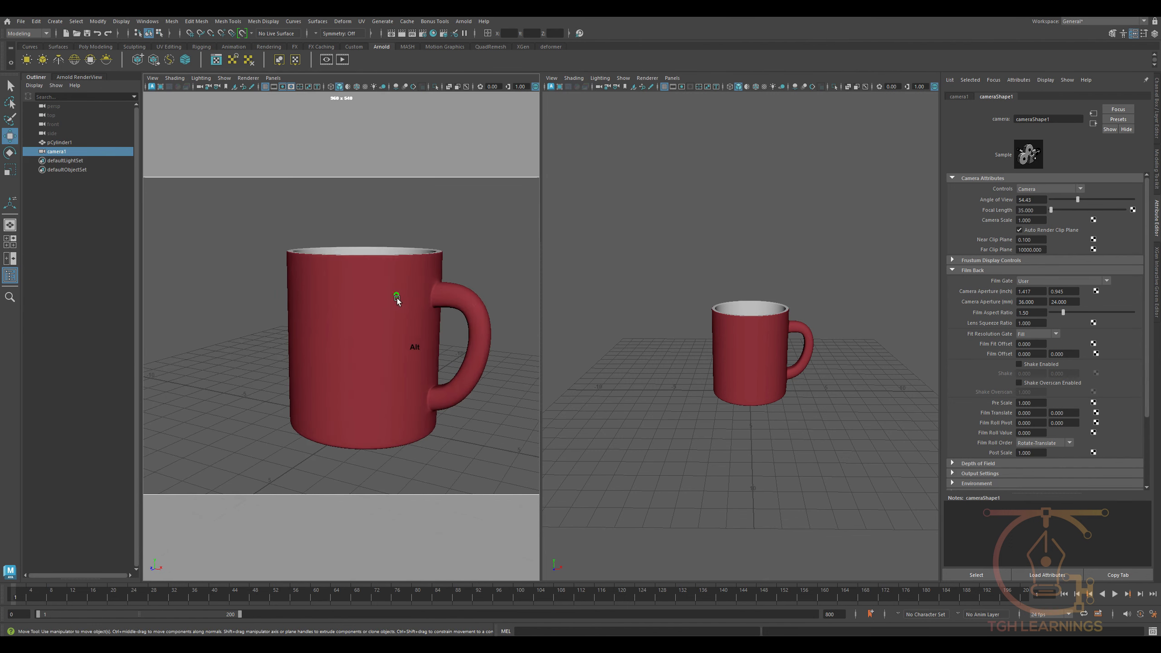
mouse_move(397, 297)
left_mouse_down("alt")
mouse_move(379, 305)
mouse_move(383, 287)
mouse_move(378, 300)
left_mouse_up("alt")
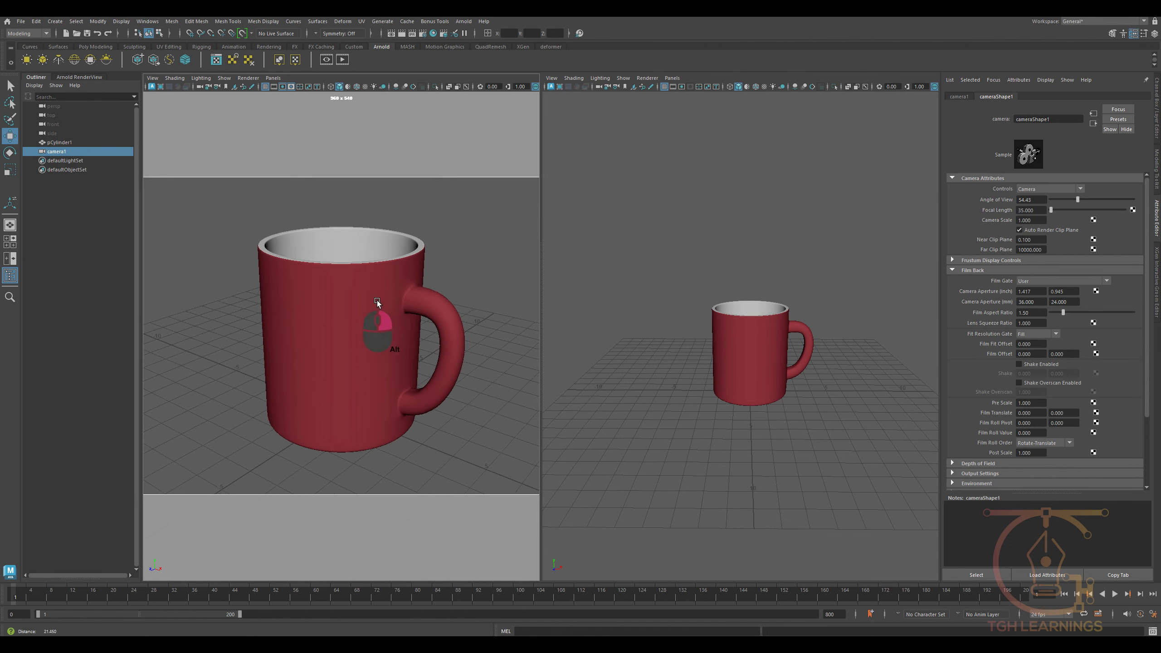
- Set camera1's focal length to 80 and reframe the mug within the resolution gate
left_click_drag(1034, 210, 1004, 209)
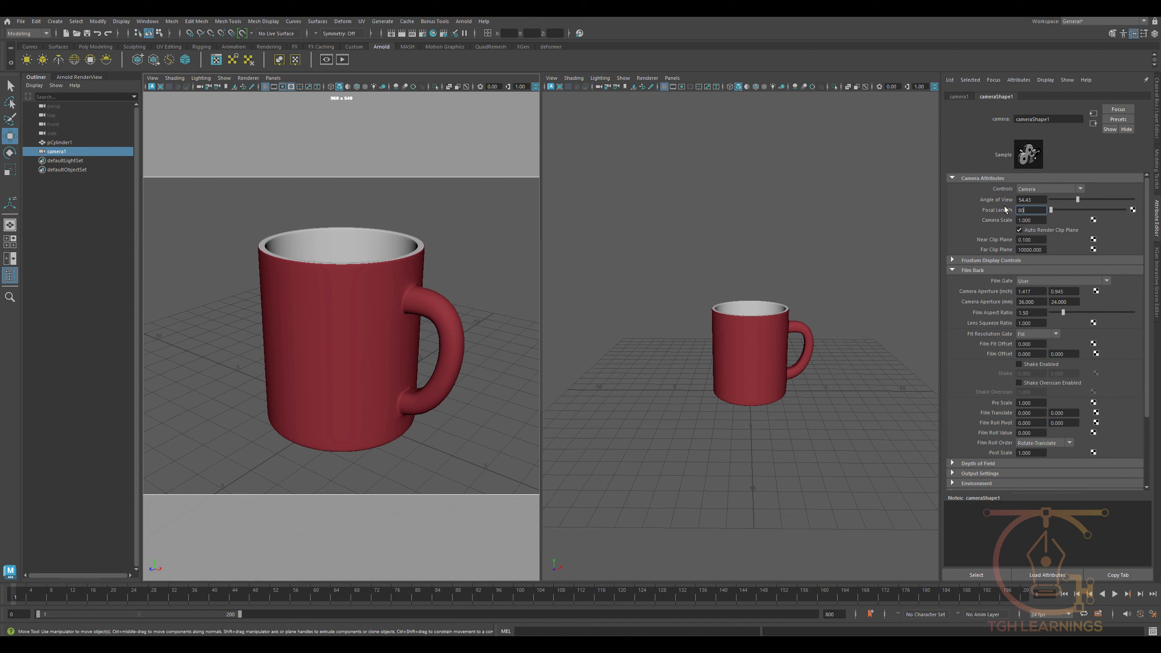
type("80")
key("Return")
right_click_drag(433, 434, 353, 410, "alt")
middle_click_drag(365, 391, 364, 397, "alt")
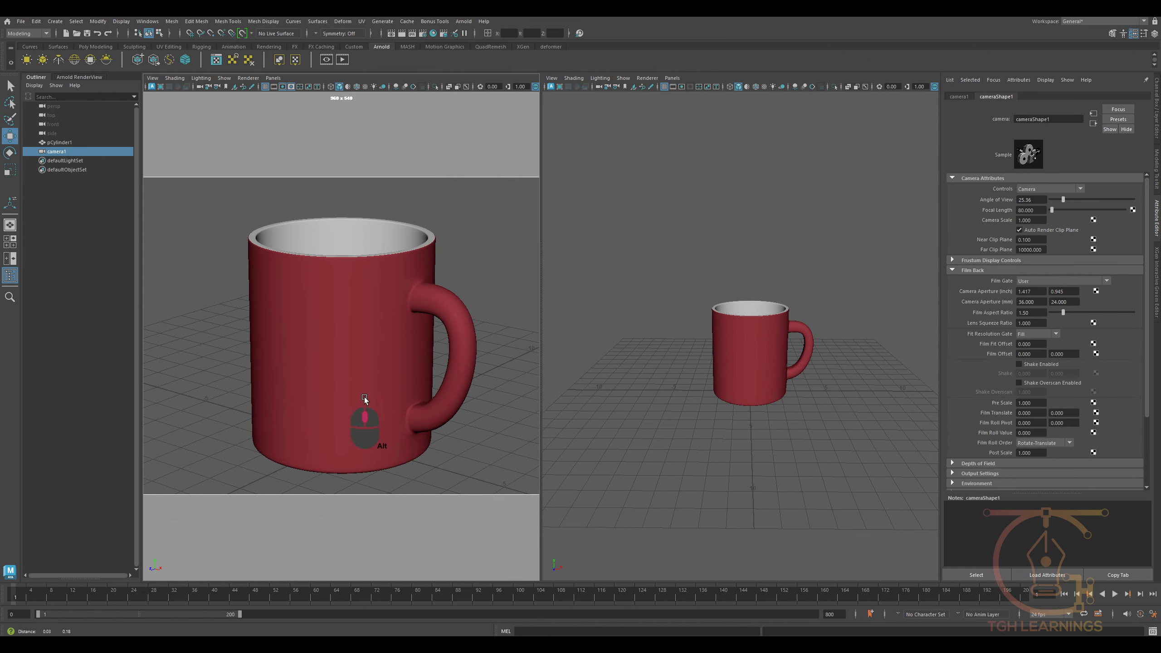
- Set the render image size to 2560 by 1440 pixels in the render settings
left_click(68, 151)
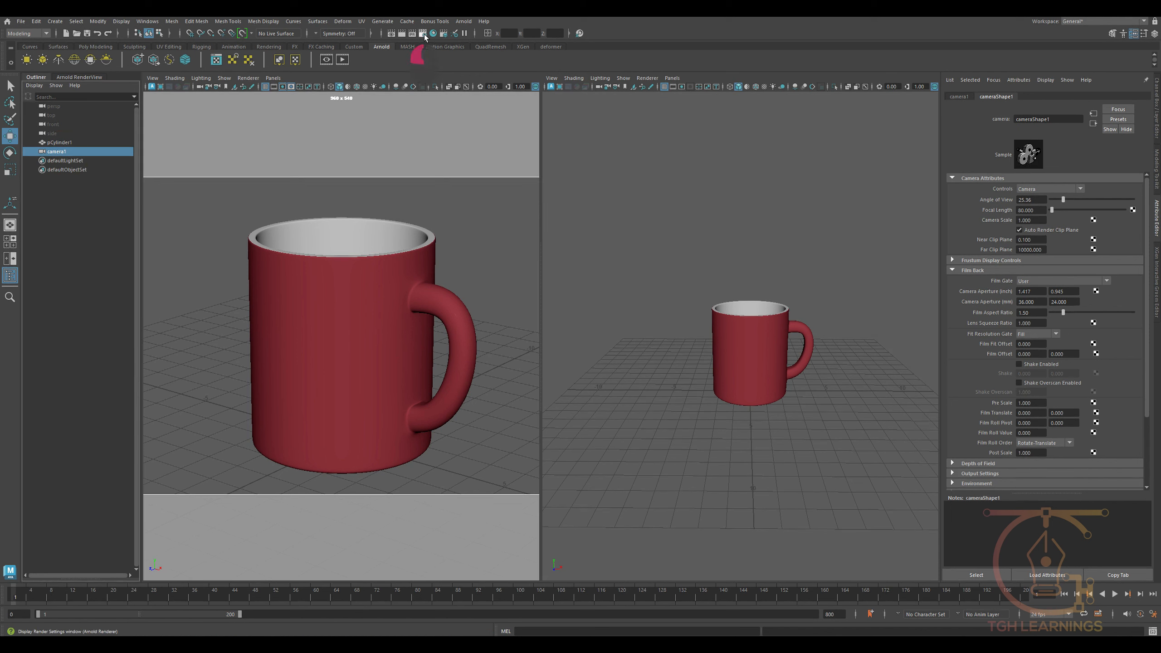
left_click_drag(486, 341, 551, 155)
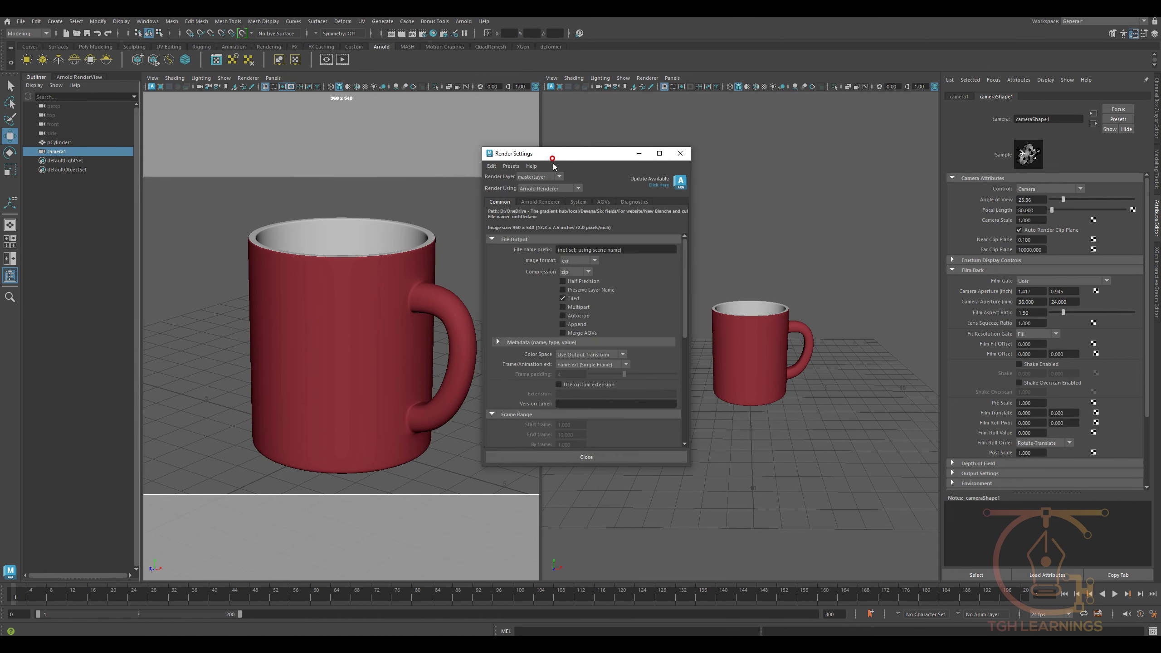
scroll(617, 383, "down", 5)
left_click_drag(573, 359, 539, 365)
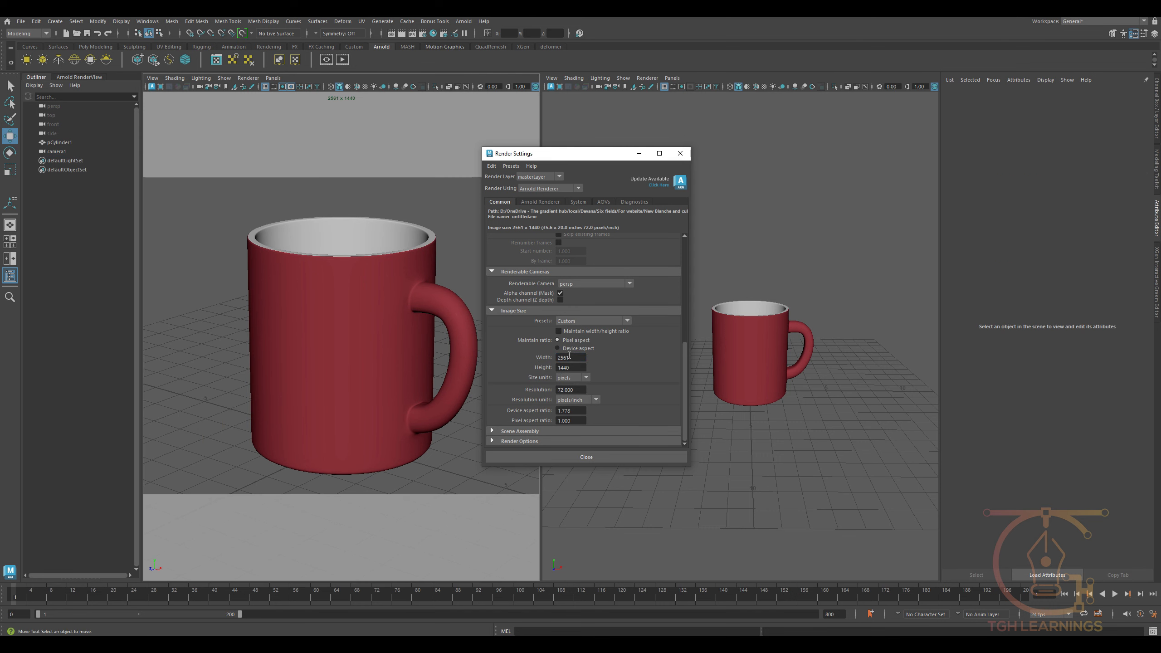
left_click(580, 358)
left_click(679, 154)
left_click(372, 298)
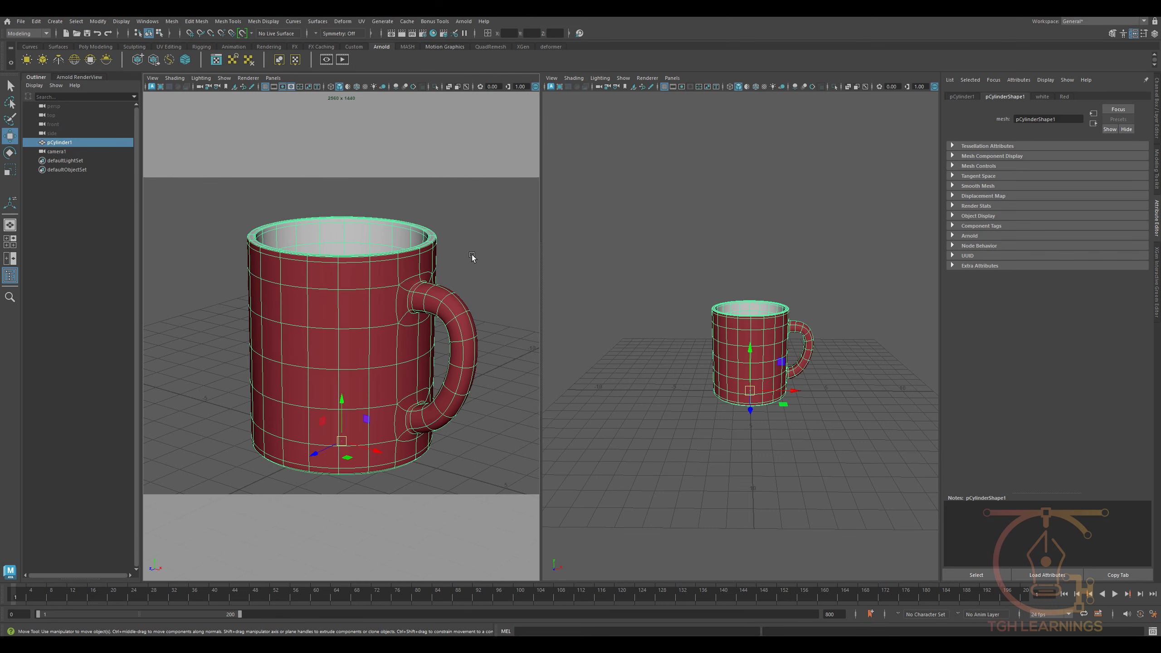
left_click(473, 261)
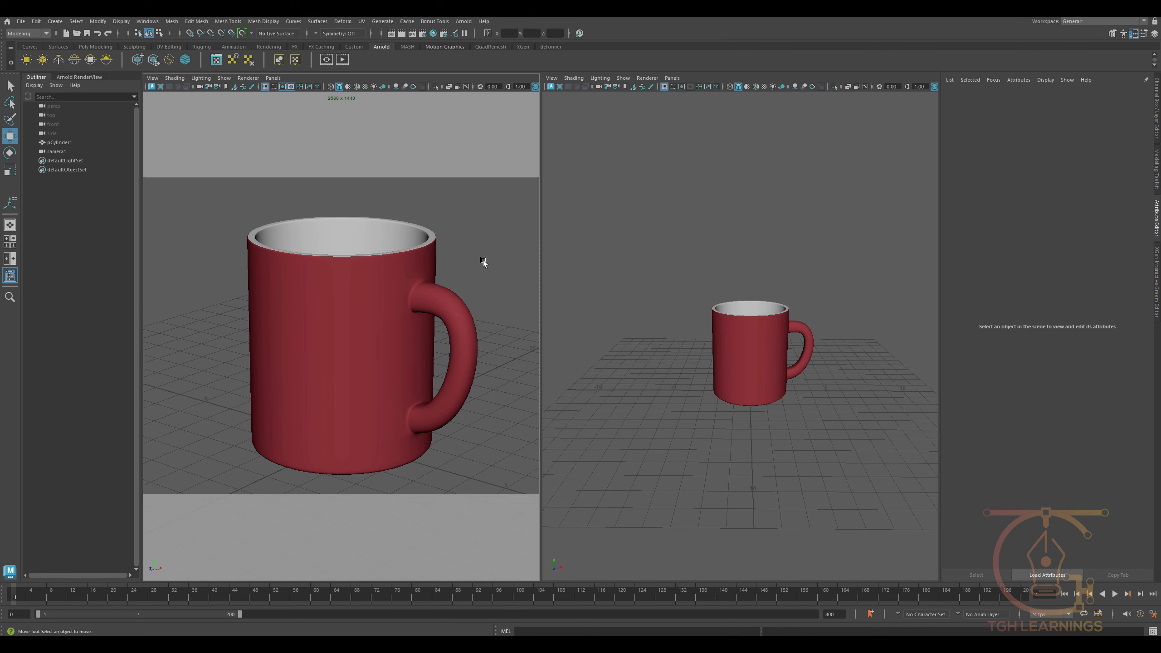
left_click(382, 284)
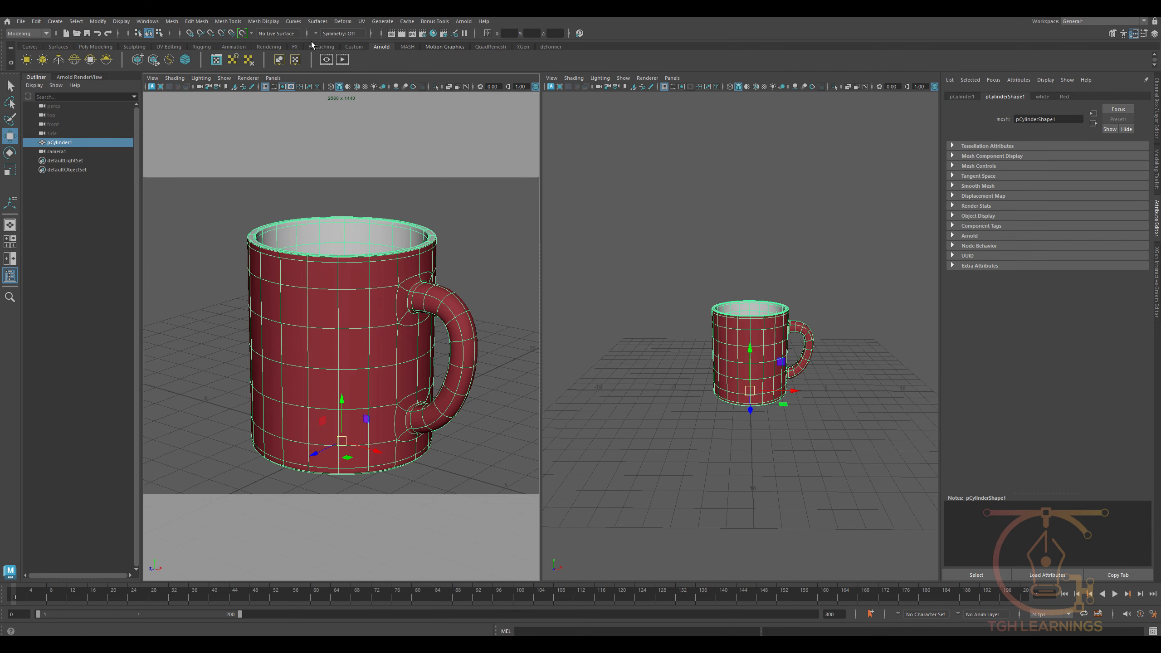
- Add an Arnold skydome light and connect a File texture to its color
left_click(74, 59)
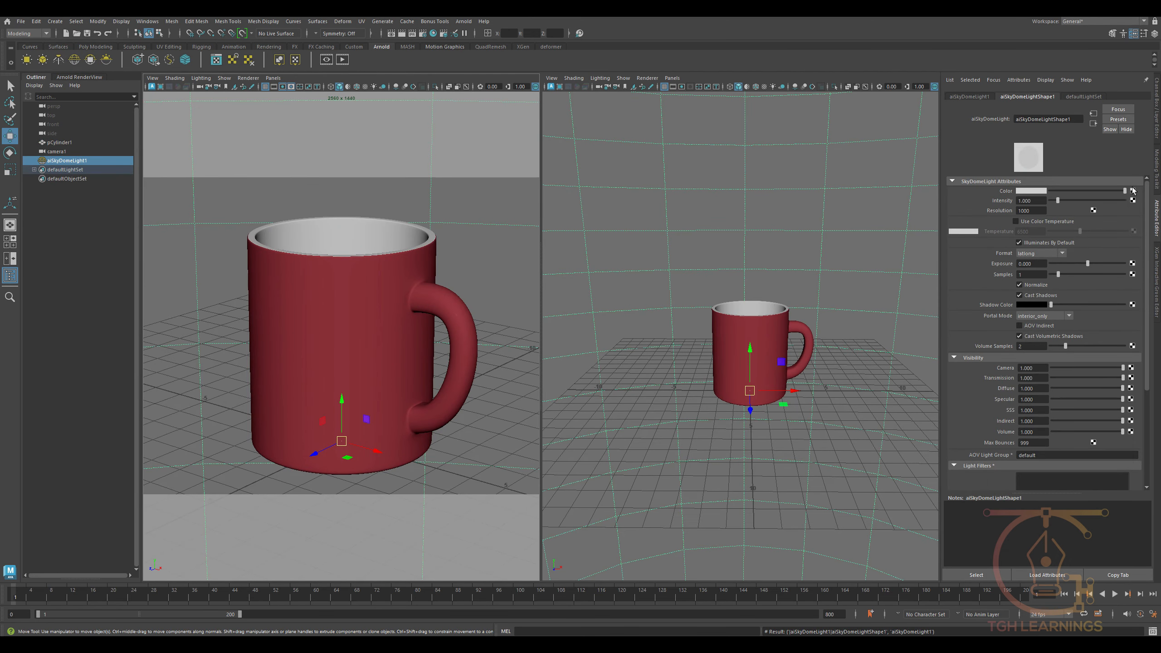
left_click(1133, 190)
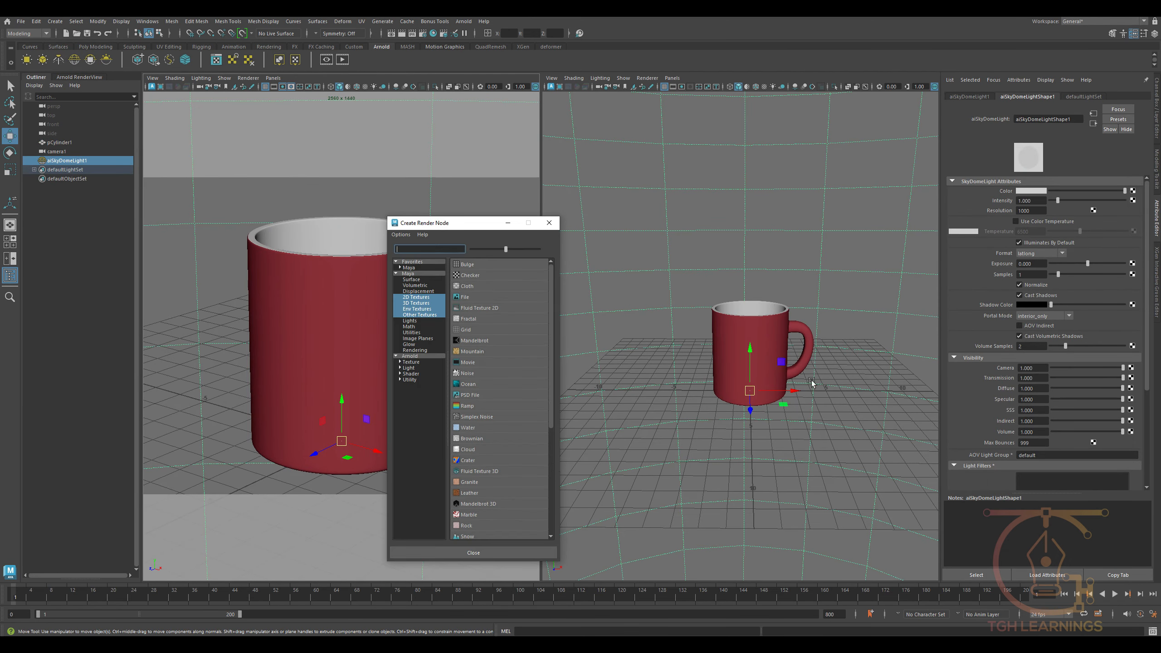
left_click(465, 297)
- Browse for the file texture's image, opening the Studio folder under the hdr library's environments folder
left_click(1139, 220)
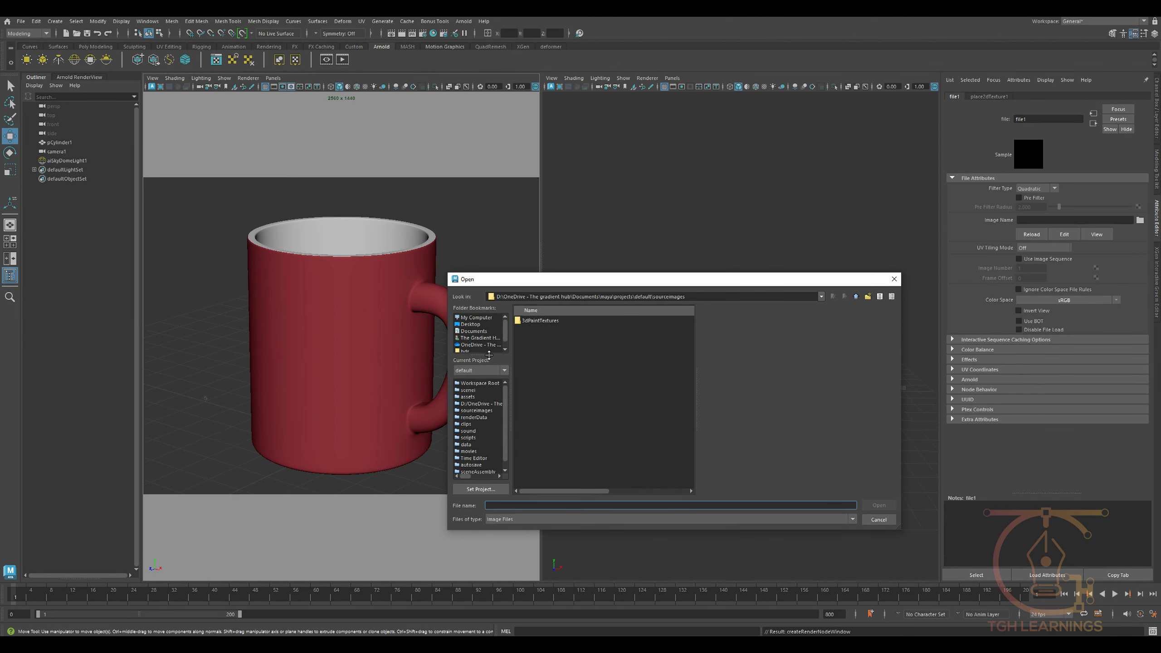
scroll(468, 349, "down", 1)
left_click(466, 345)
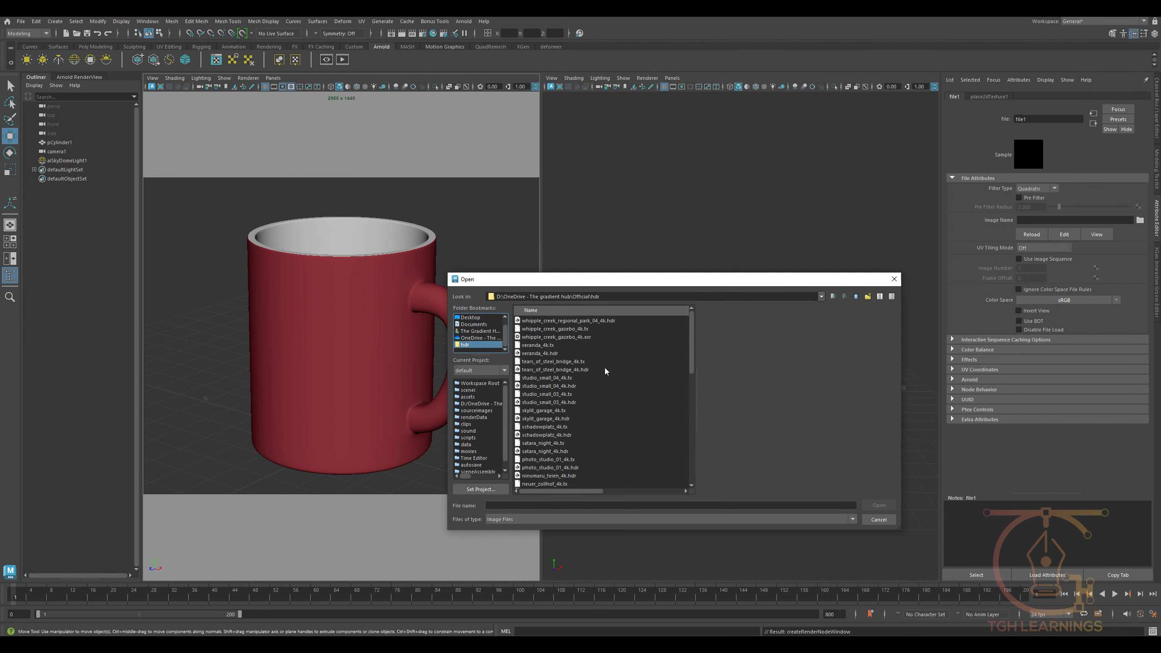
scroll(596, 405, "down", 15)
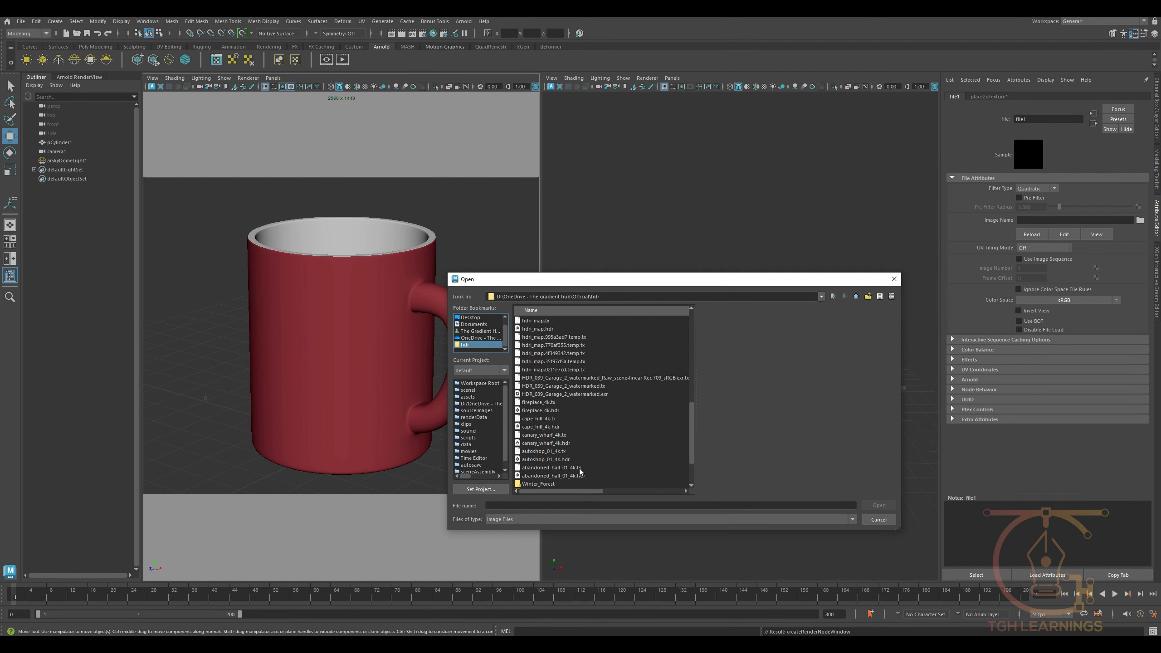
scroll(580, 471, "down", 2)
left_click(553, 444)
double_click(553, 444)
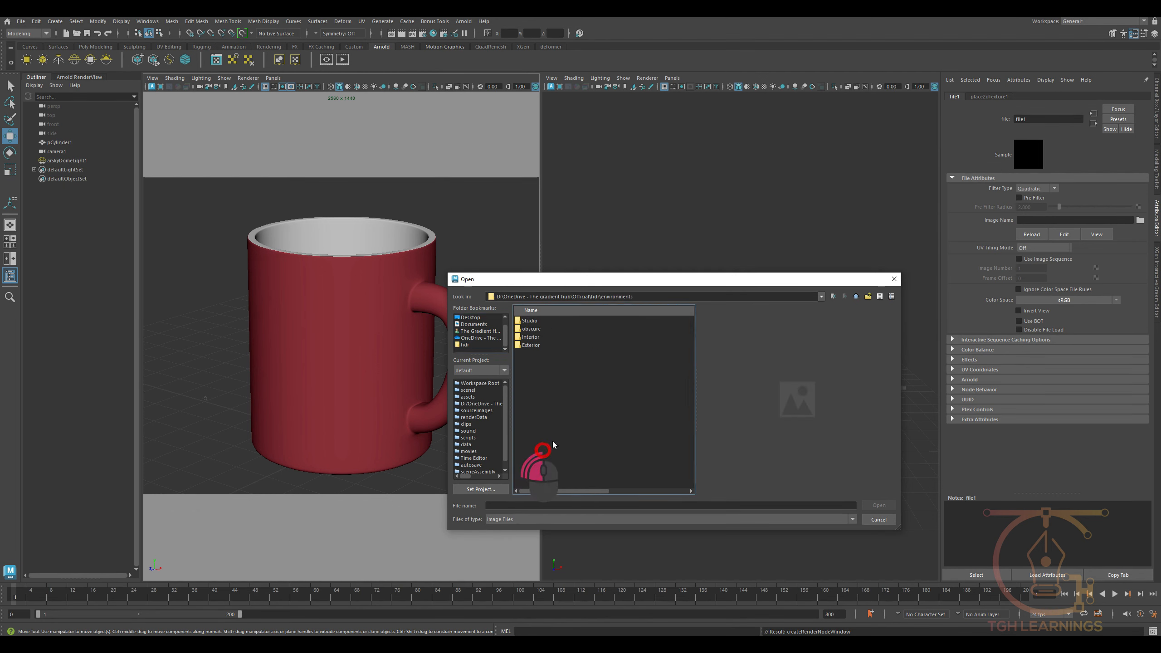
double_click(529, 321)
- Preview the photo-studio HDR images and load Photo-studio-with-umbrella new.HDR as the skydome texture
scroll(594, 464, "down", 5)
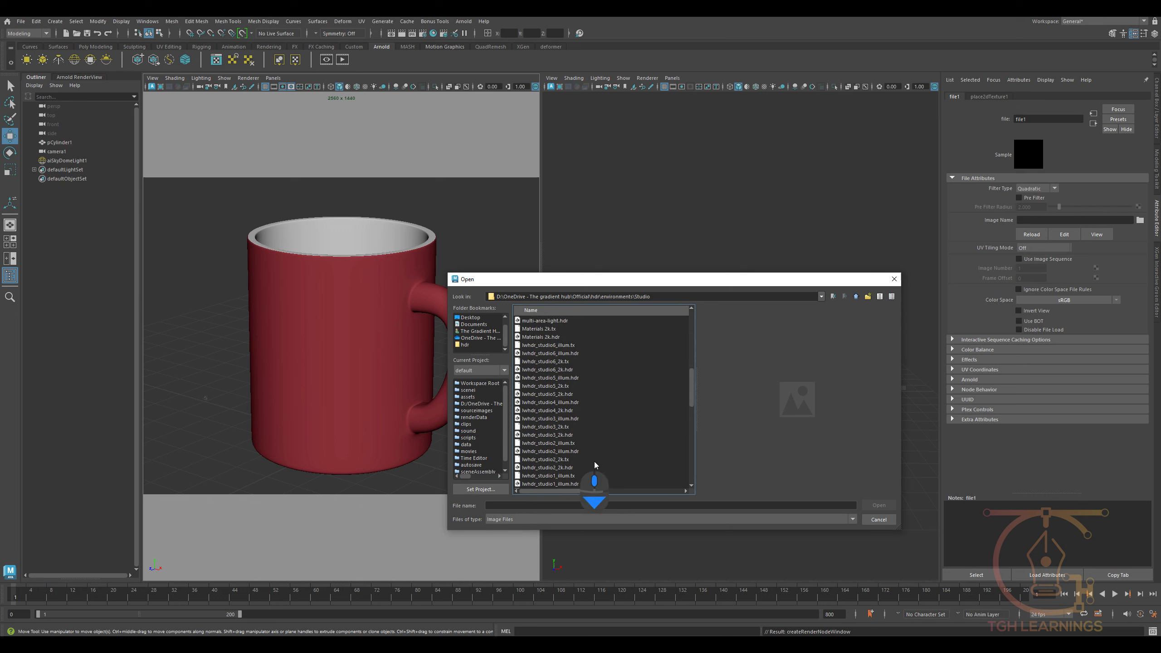
scroll(593, 461, "up", 10)
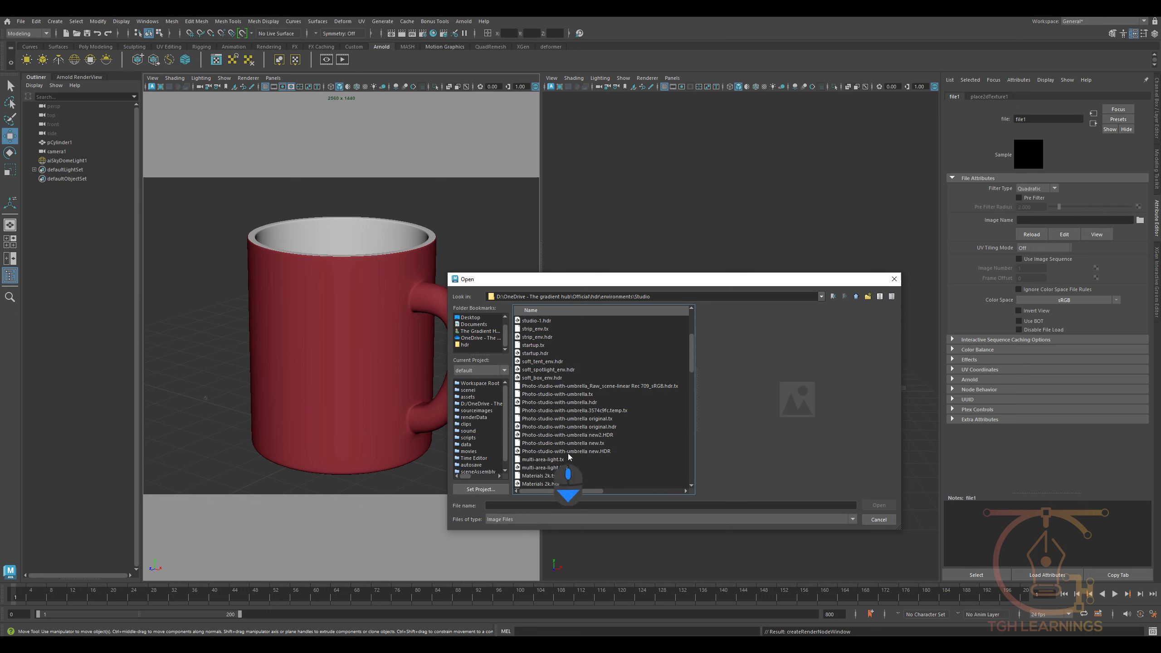
left_click(533, 402)
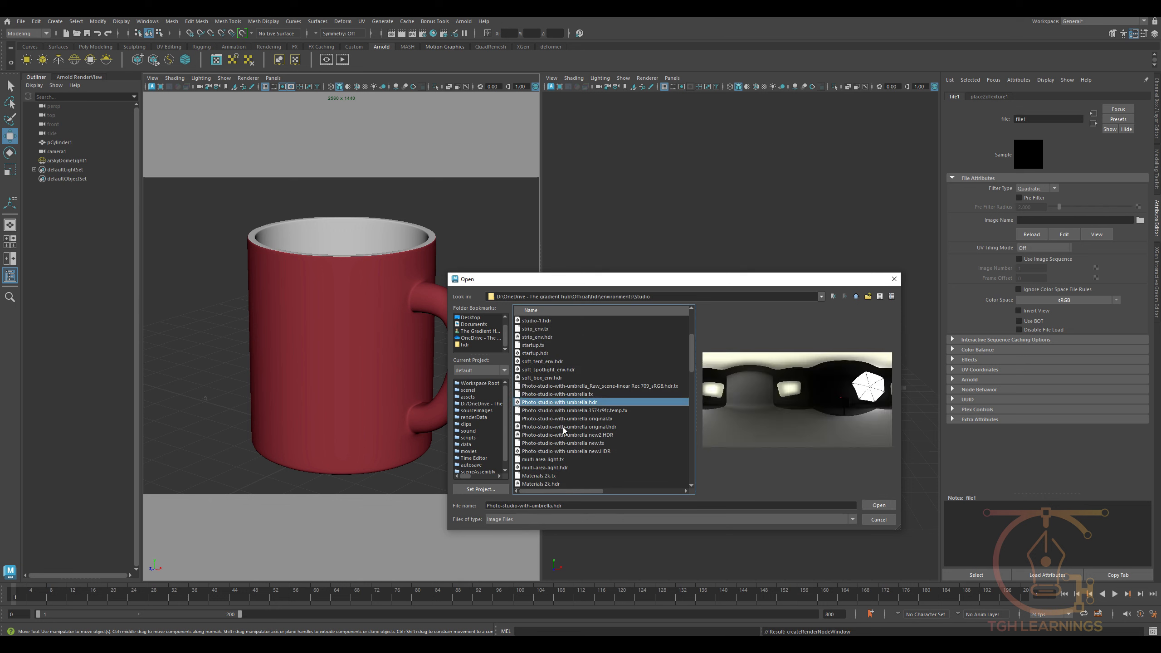
left_click(545, 426)
left_click(544, 434)
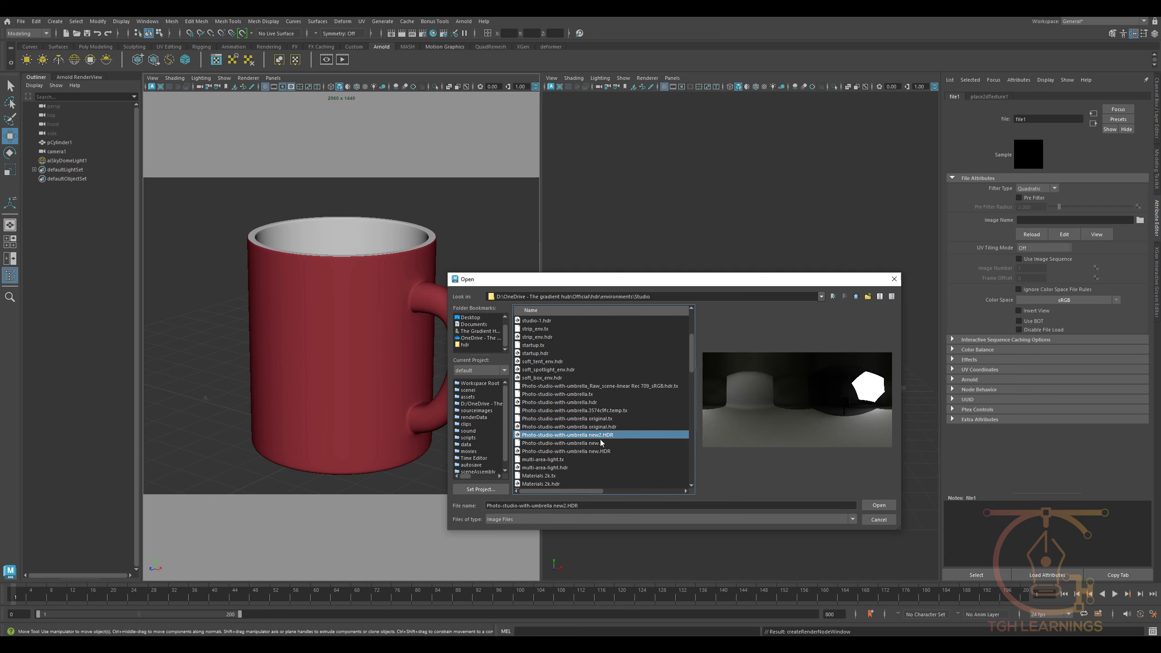
left_click(570, 426)
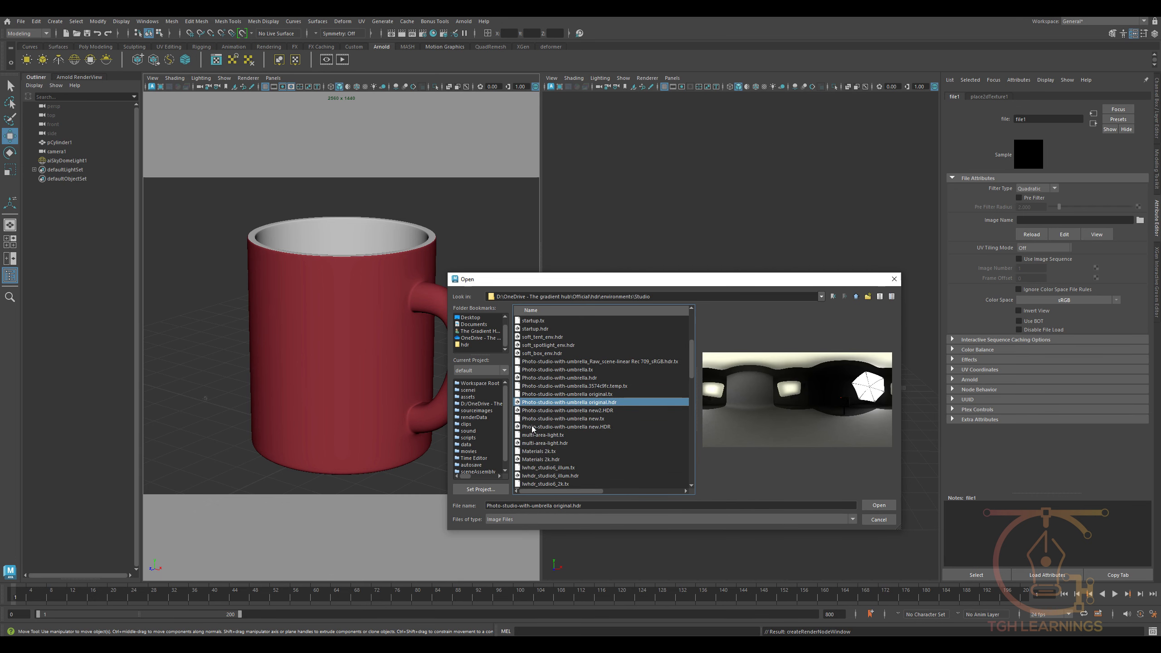
left_click(532, 427)
left_click(877, 507)
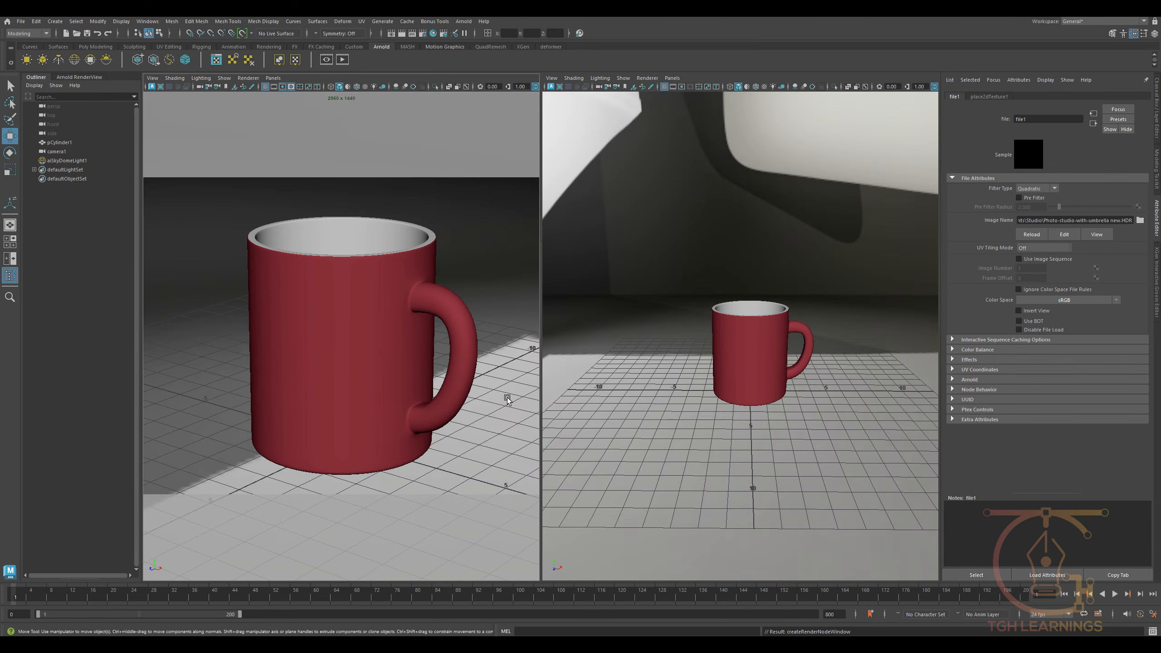
- Turn on scene lighting in the camera view and rotate the skydome light to place highlights along the mug's side
left_click(507, 397)
key("e")
key("7")
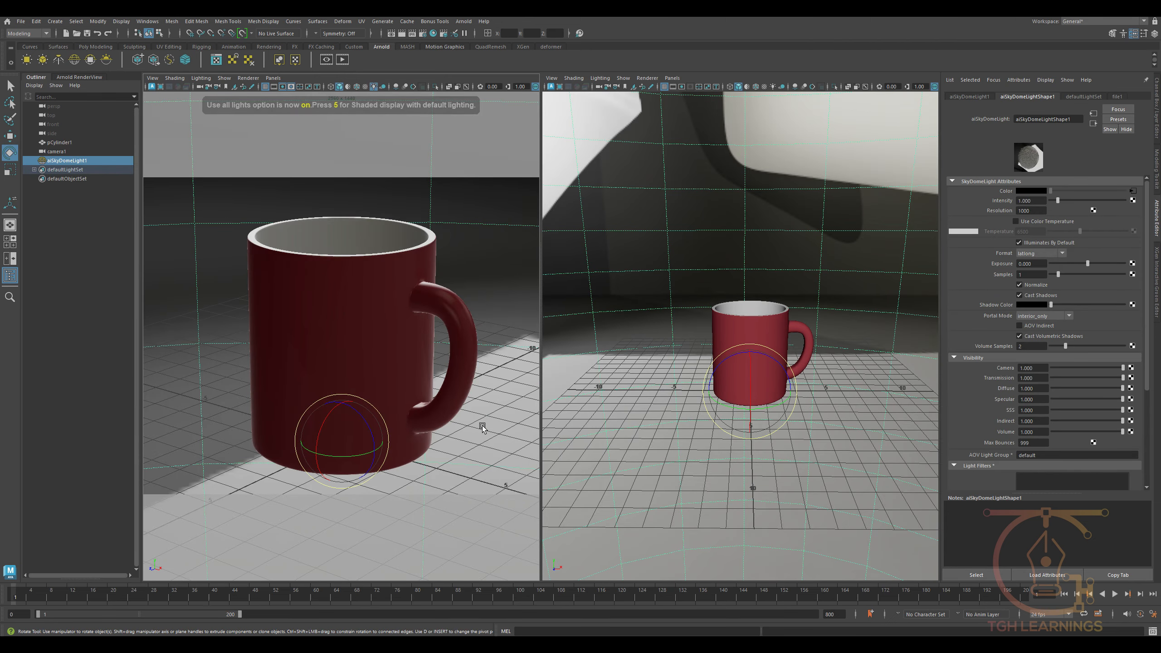
left_click_drag(362, 469, 328, 446)
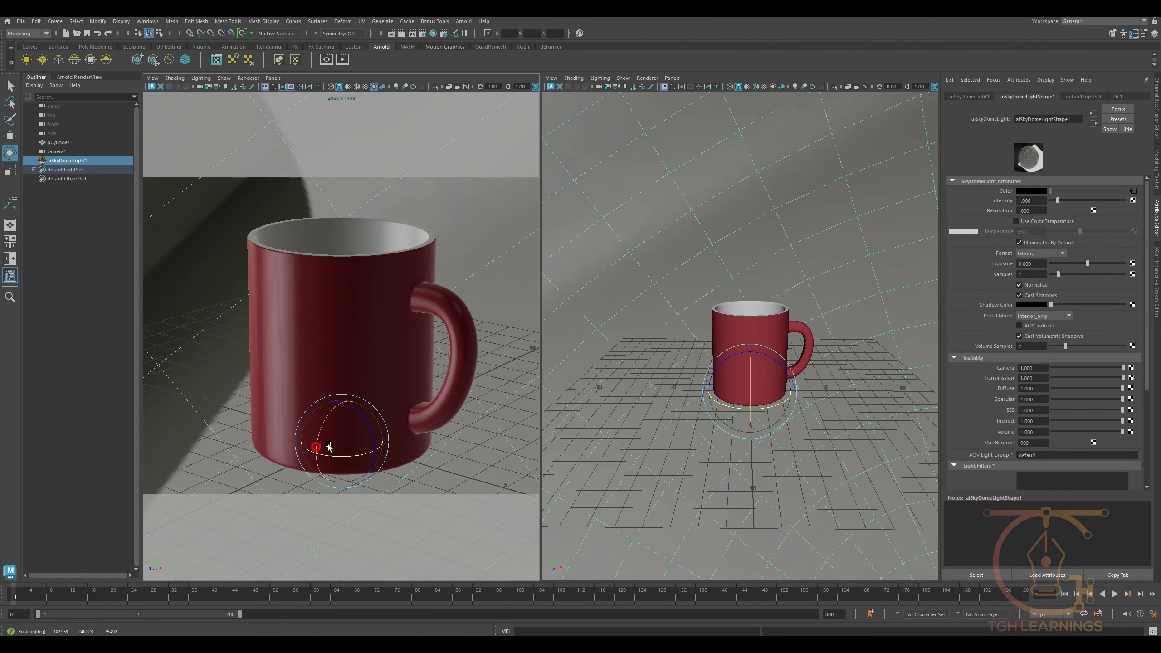
left_click_drag(310, 389, 326, 421)
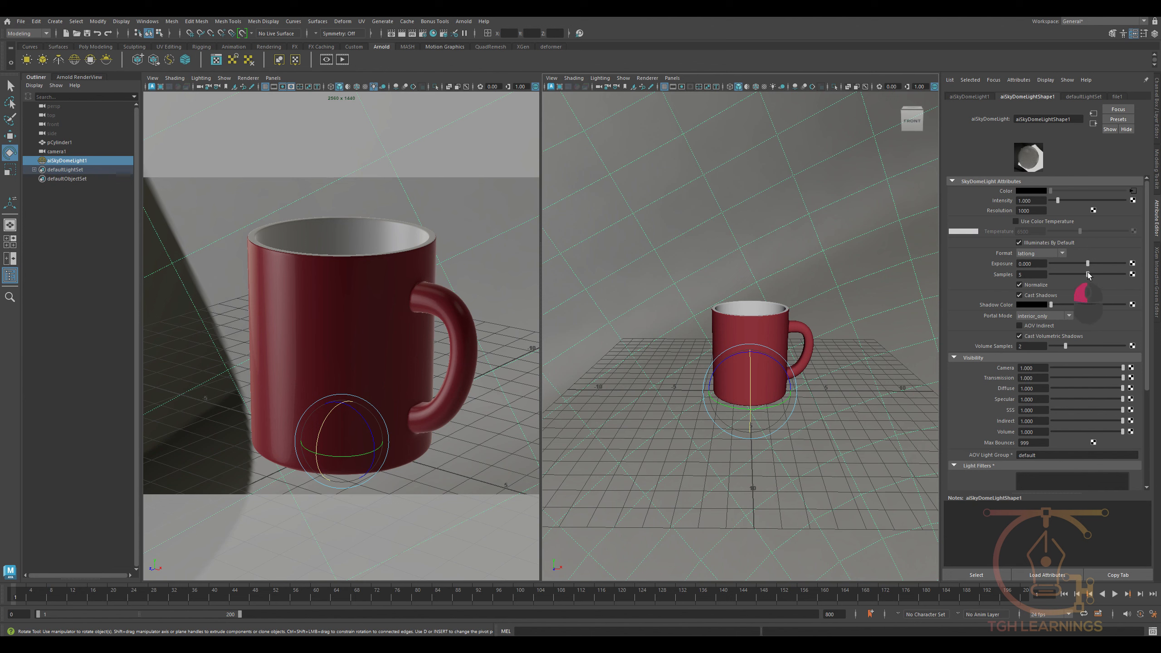
- Start a live Arnold render through cameraShape1 and expand the perspective view to a single pane
left_click(80, 77)
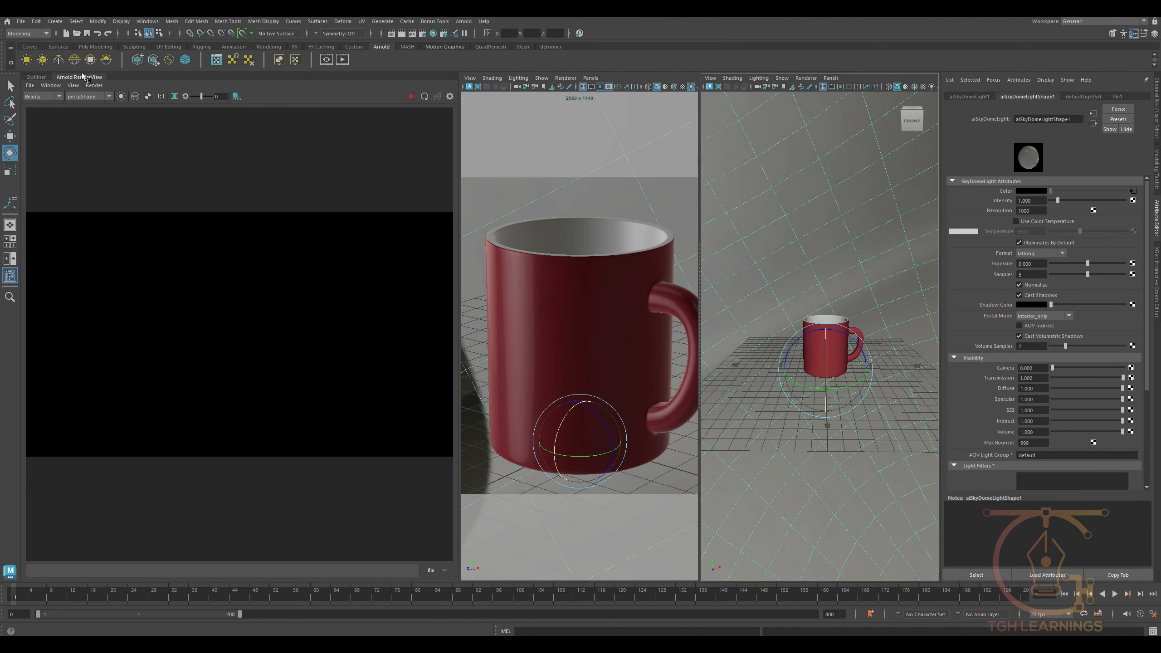
left_click(411, 96)
key("space")
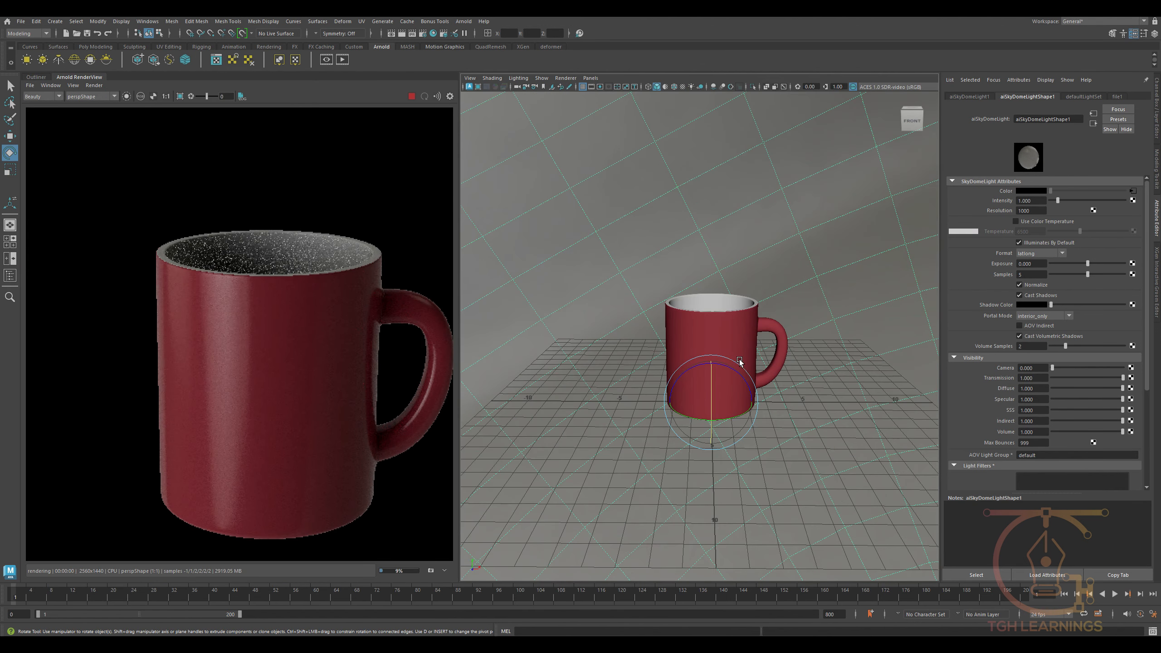
scroll(242, 329, "down", 5)
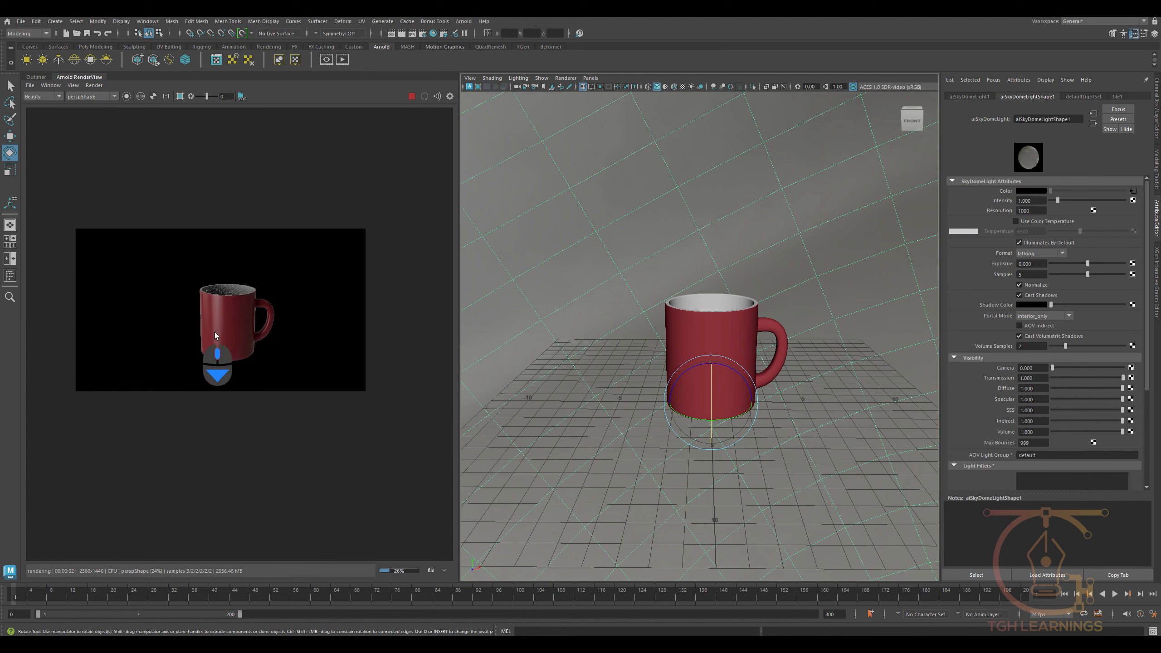
scroll(214, 331, "up", 2)
left_click(86, 96)
left_click(113, 143)
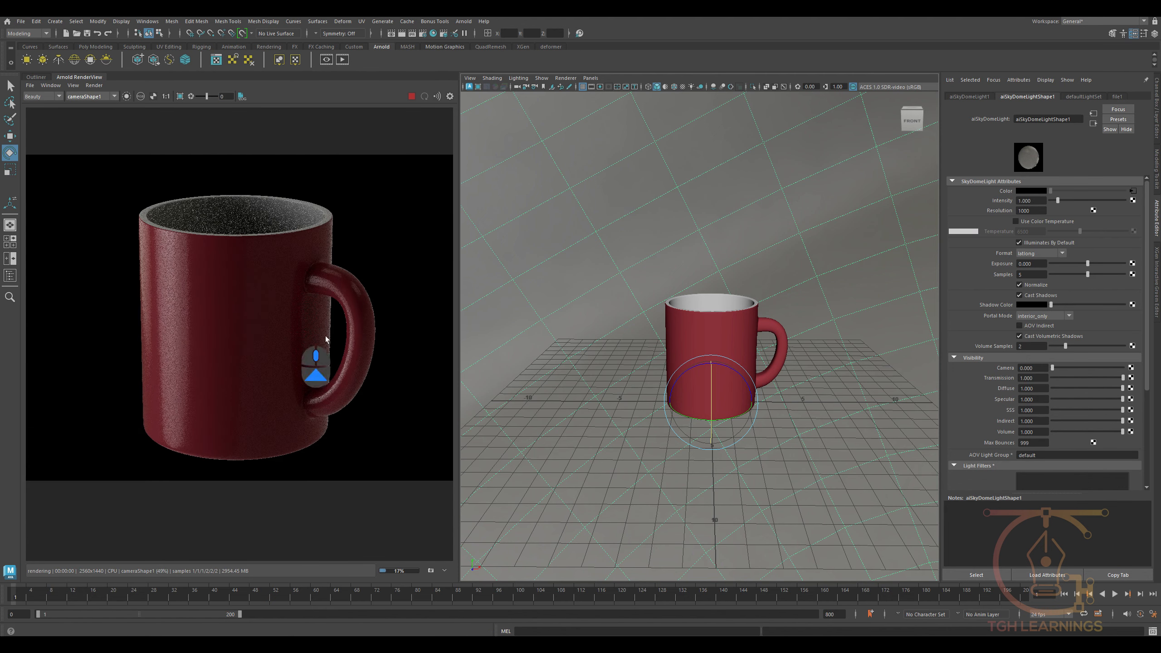
- Set the skydome light's intensity to 1.5 and rotate the dome to change the lighting on the rendered mug
left_click_drag(823, 439, 754, 467, "alt")
left_click_drag(1035, 201, 996, 197)
type("1.5")
key("Return")
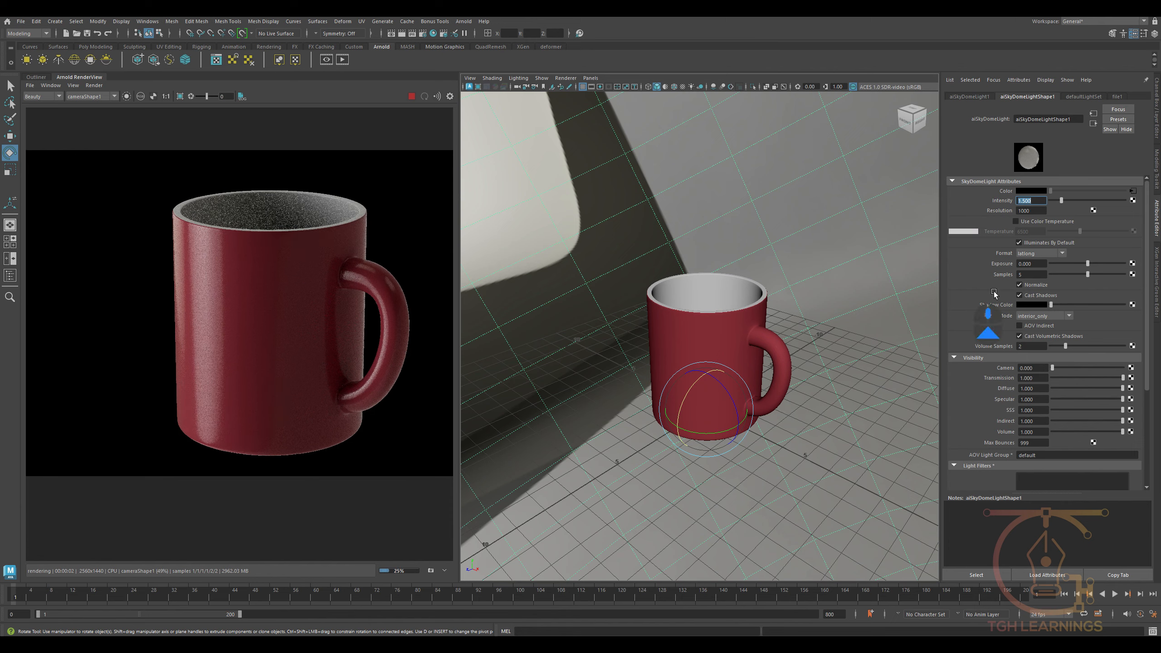
left_click_drag(705, 397, 711, 368)
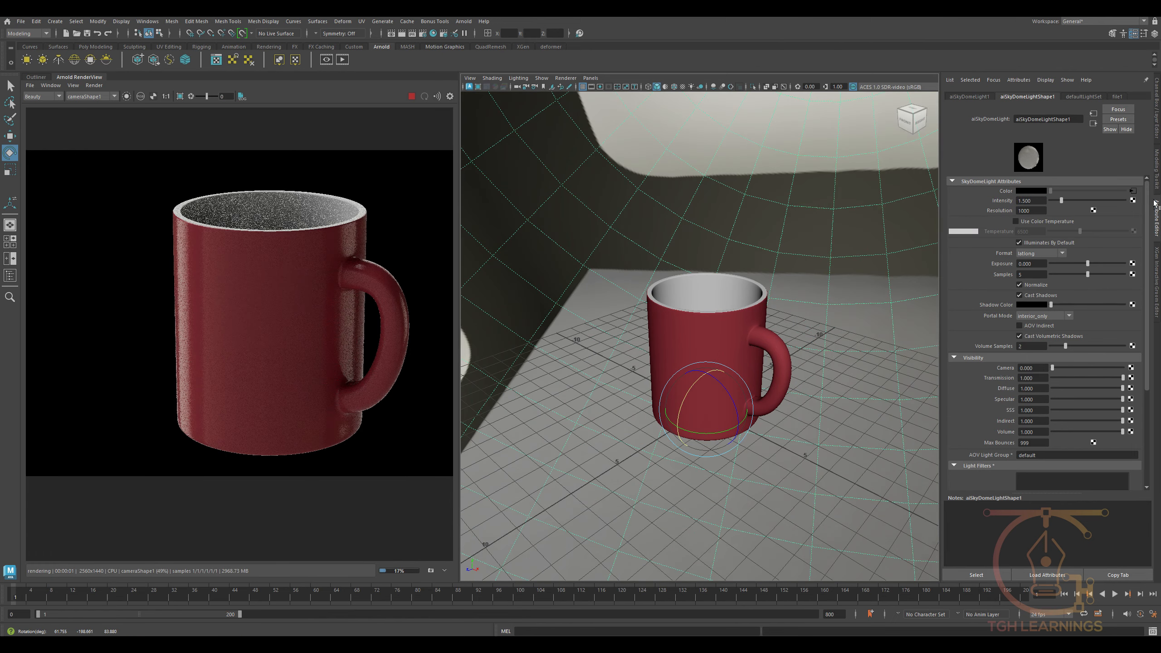
- Reset the skydome light's rotation to 0 on all axes and turn it about its vertical axis
left_click(1156, 113)
left_click_drag(1130, 127, 1130, 130)
key("Return")
left_click_drag(763, 455, 737, 440)
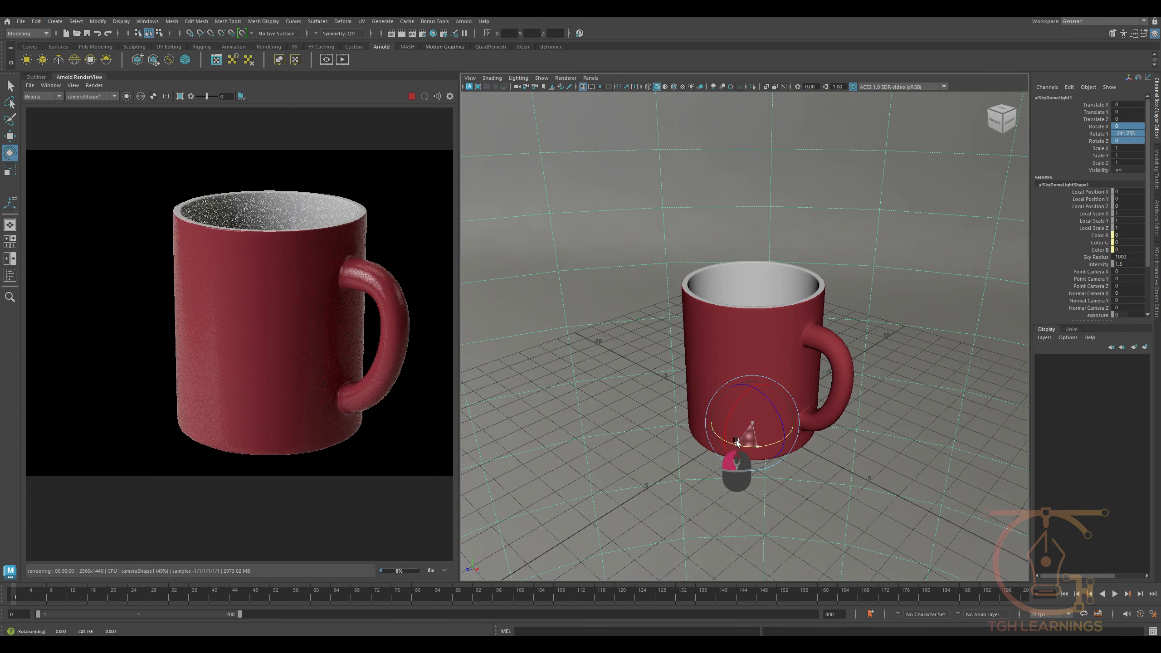
- Rotate the skydome light freely on several axes to place a vertical highlight along the mug's side
middle_click_drag(735, 495, 622, 470, "alt")
left_click_drag(623, 470, 622, 464, "alt")
scroll(209, 365, "down", 4)
scroll(260, 360, "up", 5)
scroll(232, 367, "down", 2)
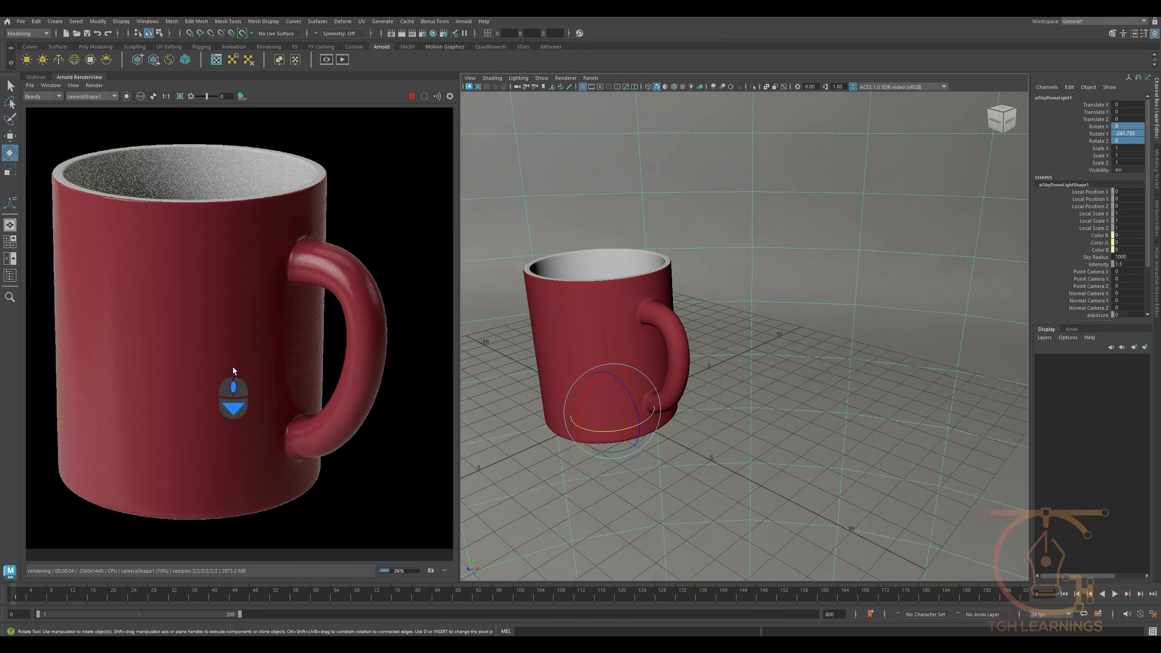
left_click_drag(750, 394, 758, 373, "alt")
left_click_drag(587, 394, 582, 443)
middle_click_drag(665, 445, 715, 439, "alt")
left_click_drag(715, 439, 714, 411, "alt")
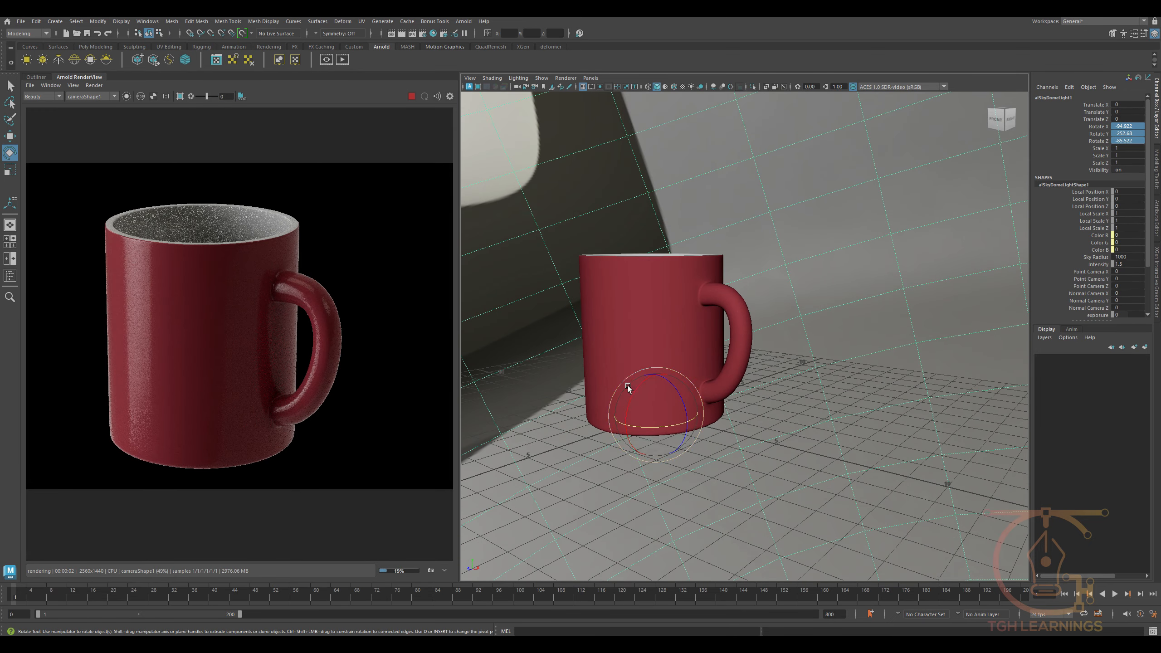
mouse_move(630, 400)
left_mouse_down()
mouse_move(637, 394)
mouse_move(633, 414)
mouse_move(630, 400)
left_mouse_up()
middle_click_drag(761, 427, 748, 385, "alt")
- Create an Arnold area light and move it out to the side of the mug
key("w")
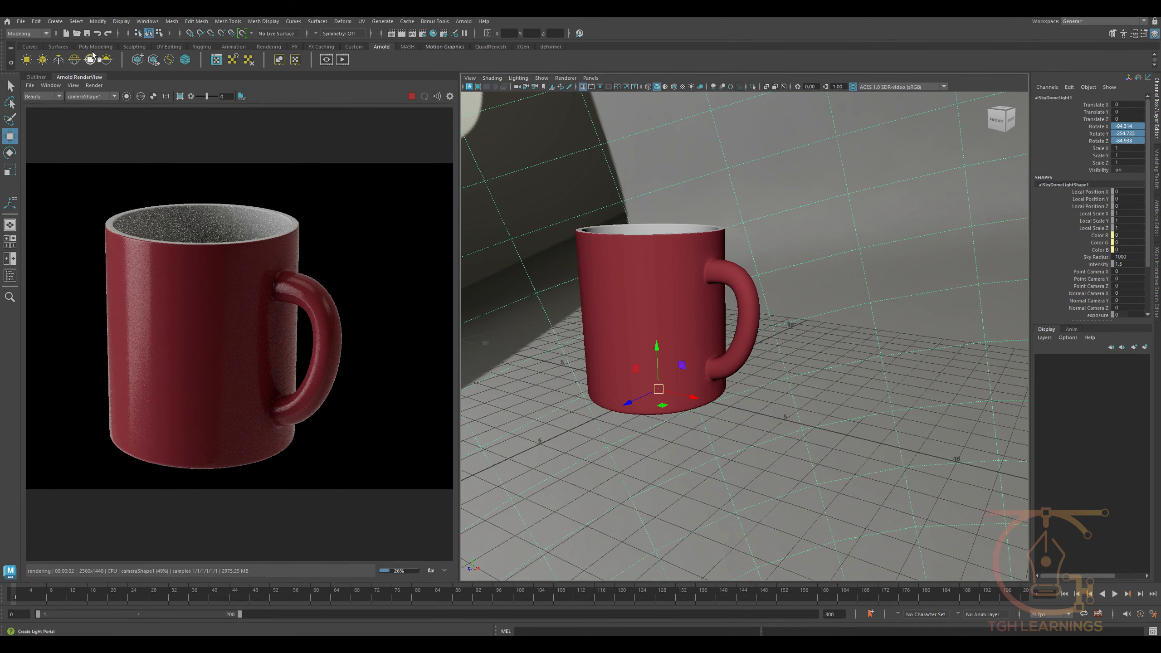
left_click(28, 60)
left_click_drag(782, 417, 769, 442, "alt")
left_click_drag(662, 399, 872, 416)
scroll(705, 400, "down", 3)
- Rotate the area light upright to face the mug and adjust its height beside it
key("r")
key("e")
left_click_drag(688, 429, 702, 457)
key("r")
key("w")
left_click_drag(703, 457, 698, 375, "alt")
left_click_drag(697, 369, 716, 389)
- Set the area light's intensity to 5 and exposure to 3, and check its placement beside the mug
key("ctrl+a")
left_click(750, 388)
key("e")
scroll(732, 446, "down", 3)
scroll(758, 460, "up", 3)
key("w")
left_click(720, 421)
- Add an OptiX denoiser imager to the Arnold render
left_click(451, 97)
left_click(309, 126)
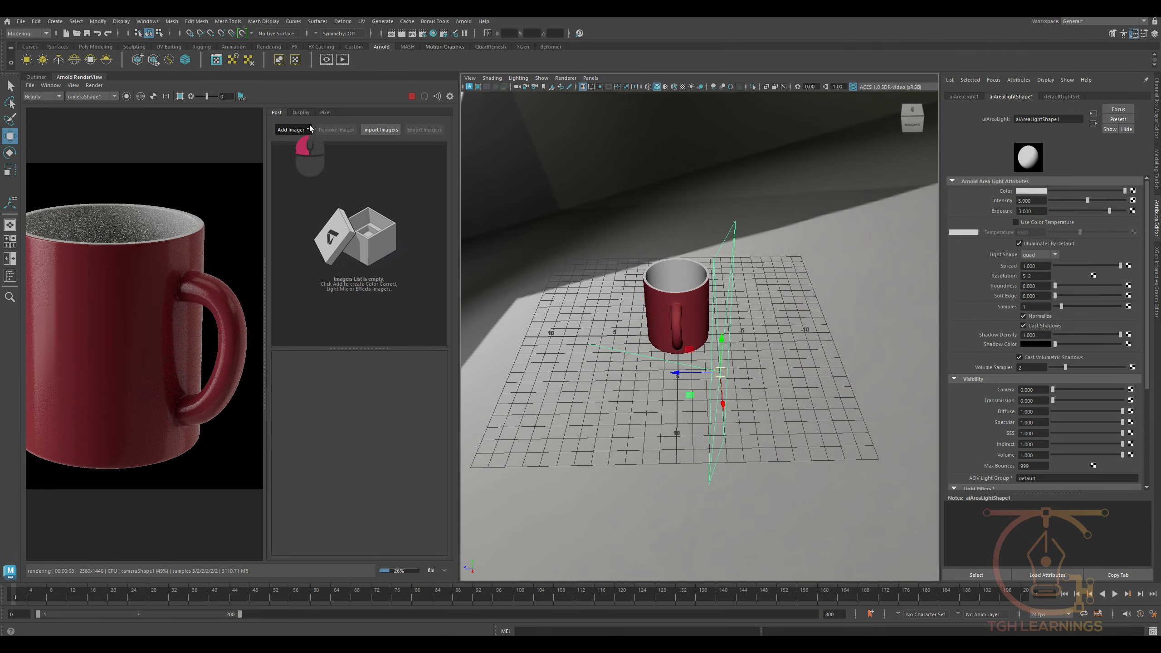
left_click(307, 175)
- Set the Arnold render's display background to a solid white BG Color
left_click(324, 112)
left_click(302, 112)
left_click(408, 255)
left_click_drag(687, 320, 688, 246)
left_click(640, 409)
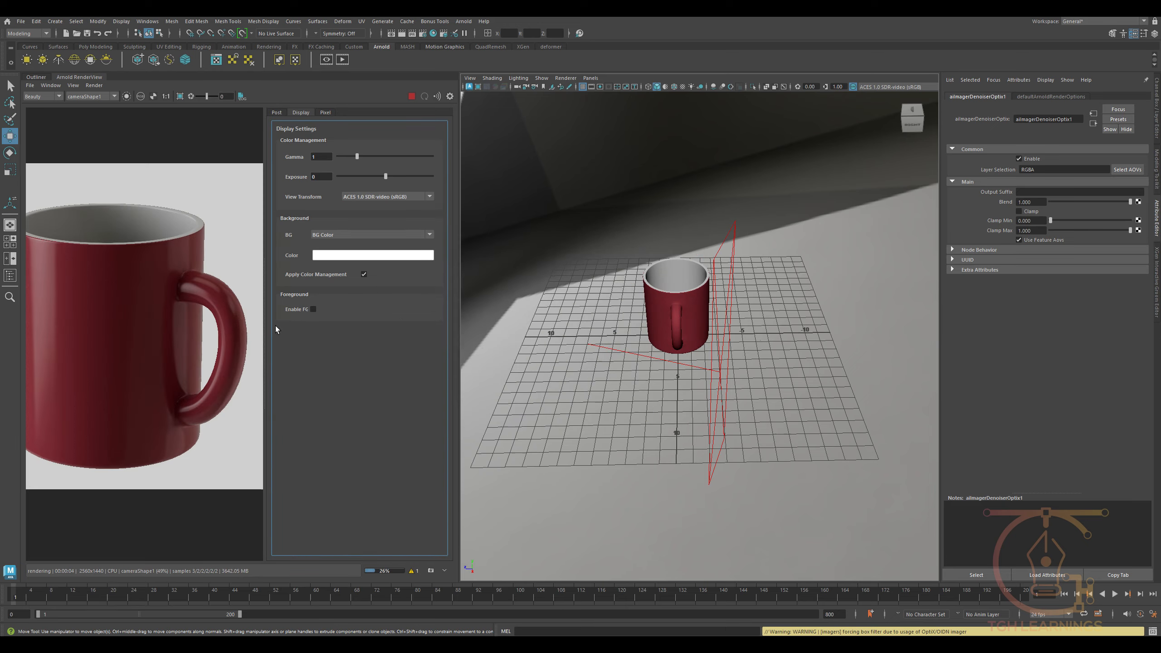
- Collapse the render's display settings and bring the whole mug render into view
left_click_drag(265, 326, 429, 338)
middle_click_drag(249, 333, 262, 337)
scroll(262, 338, "down", 3)
scroll(663, 421, "up", 4)
- Rotate the skydome light to reposition the highlights along the mug's side in the live render
left_click_drag(662, 426, 726, 436, "alt")
left_click(739, 430)
key("e")
left_click_drag(739, 430, 749, 437)
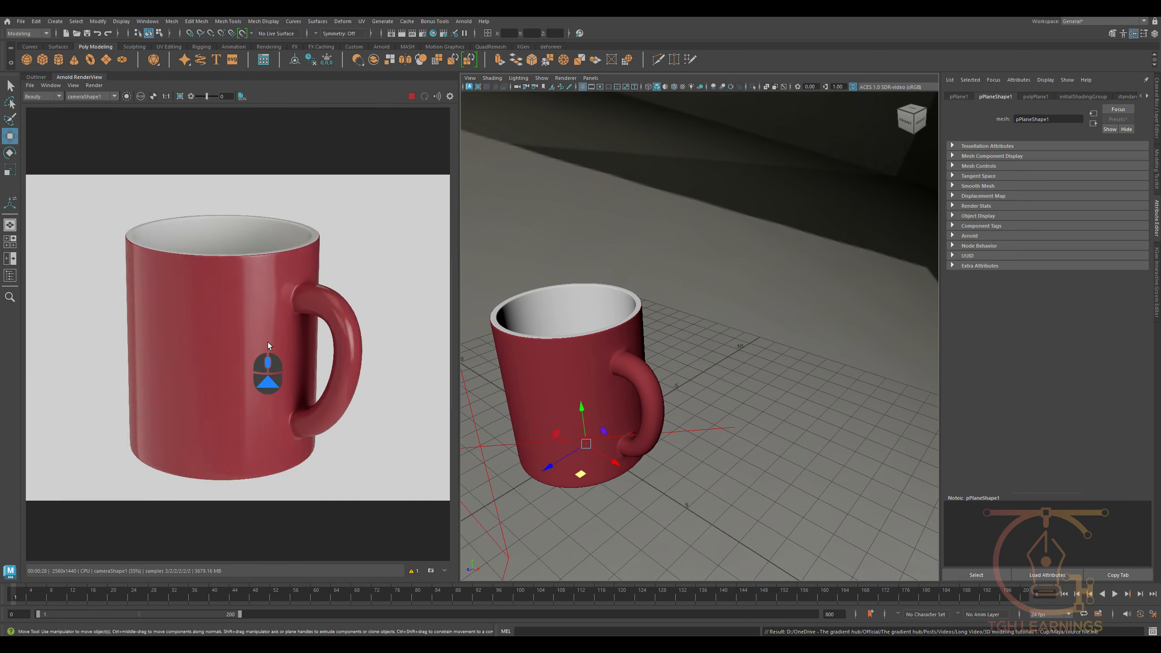
scroll(309, 355, "down", 3)
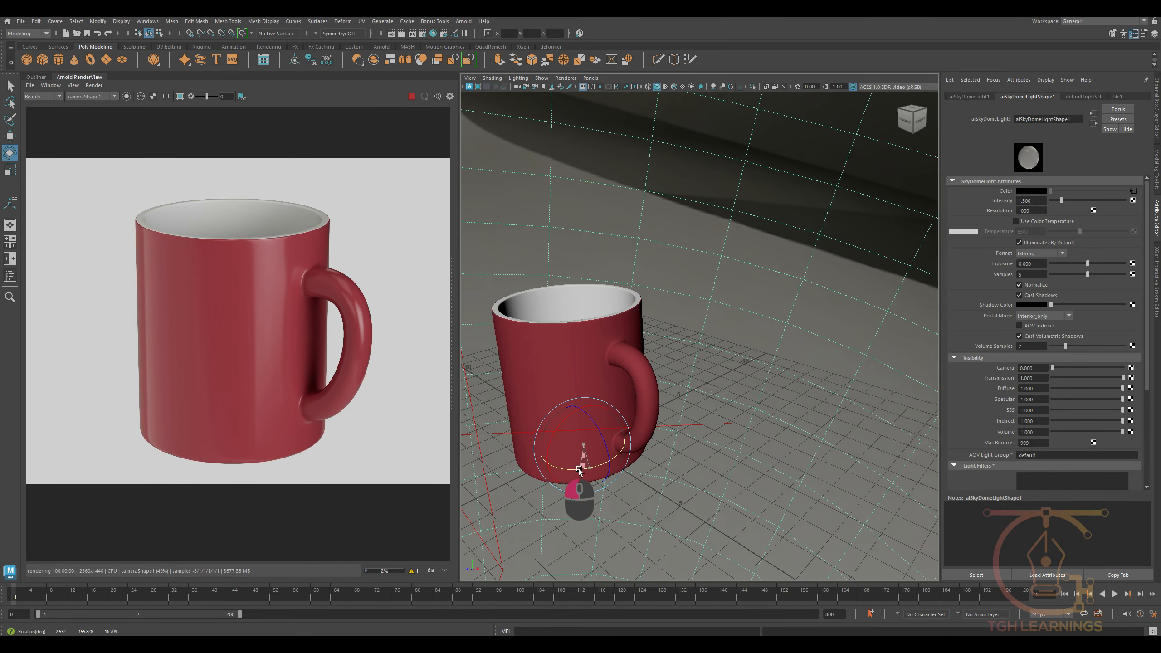
left_click_drag(579, 468, 796, 462)
scroll(796, 463, "down", 3)
left_click_drag(691, 461, 661, 469, "alt")
left_click_drag(630, 428, 631, 416)
- Try a lower skydome light intensity and another dome rotation, and undo the changes
left_click(1029, 201)
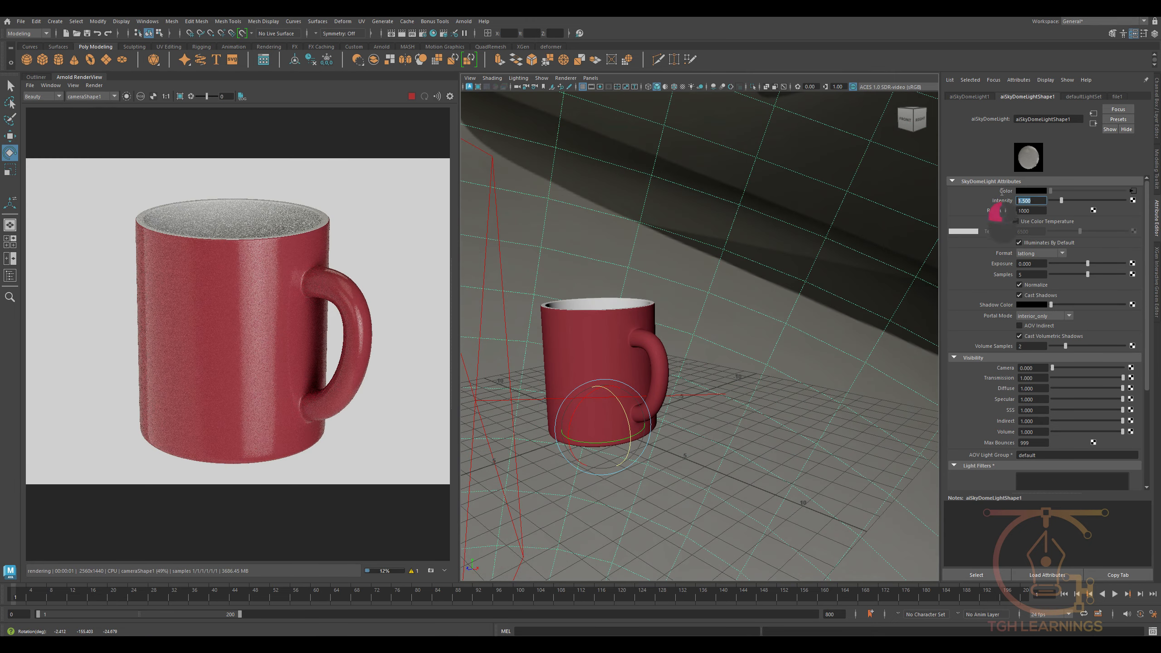
type("1.5")
key("Return")
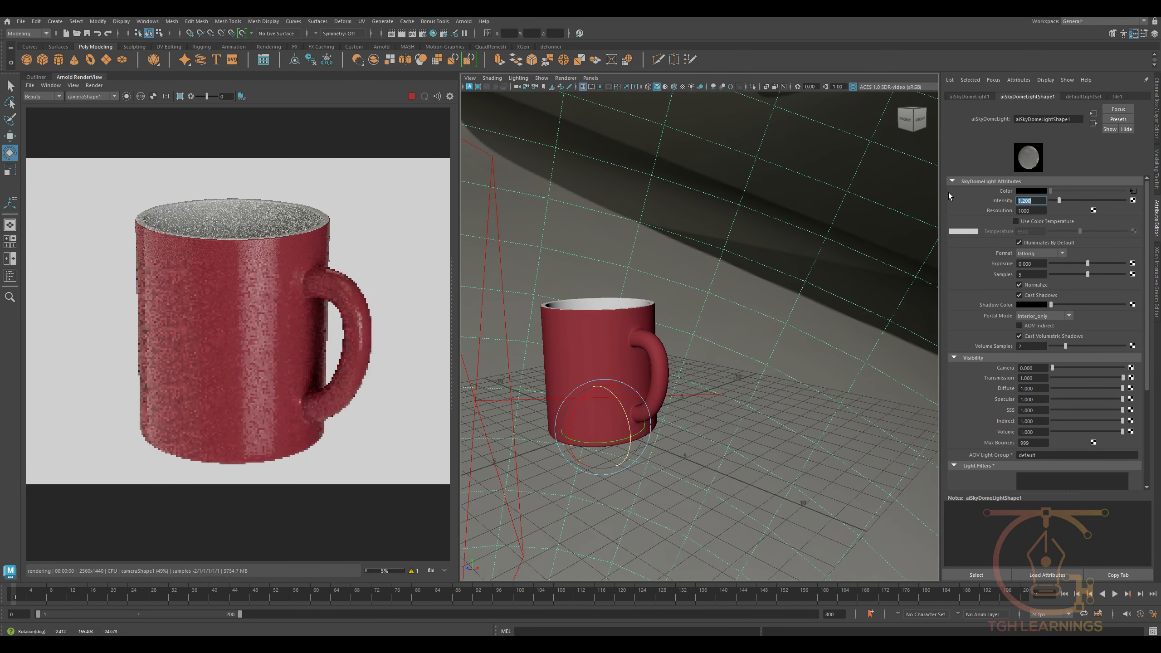
left_click_drag(681, 404, 700, 397, "alt")
key("ctrl+z")
key("ctrl+z")
key("ctrl+z")
key("ctrl+z")
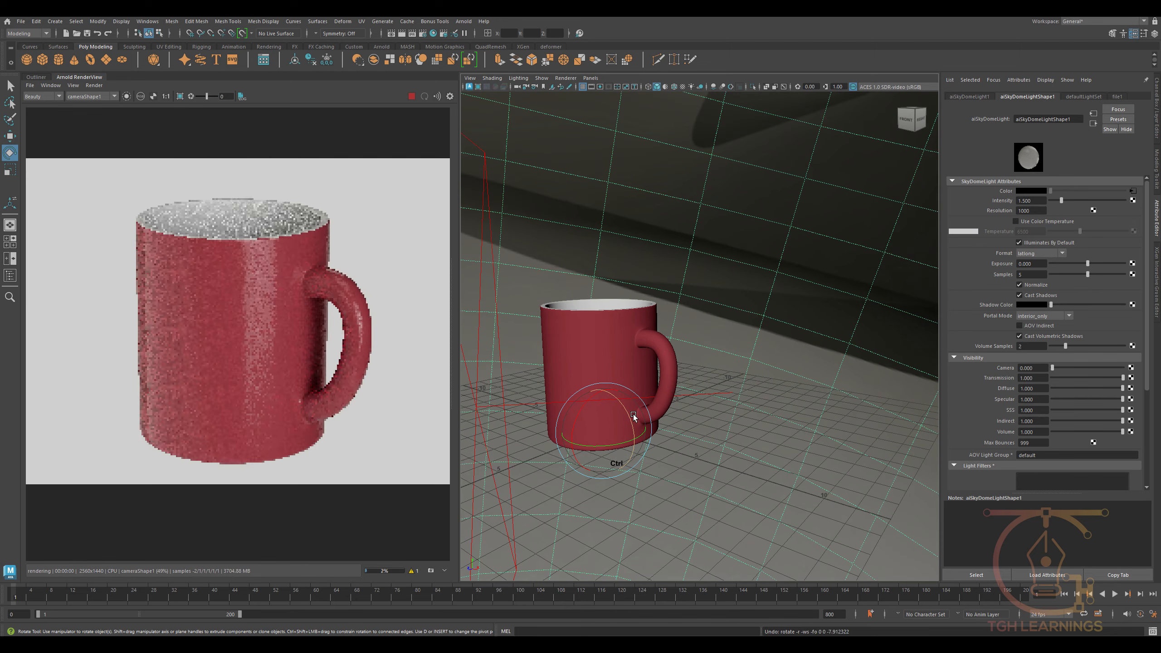
- Select the mug mesh near the handle's upper joint and turn off its smooth preview
scroll(286, 371, "up", 2)
scroll(286, 371, "down", 1)
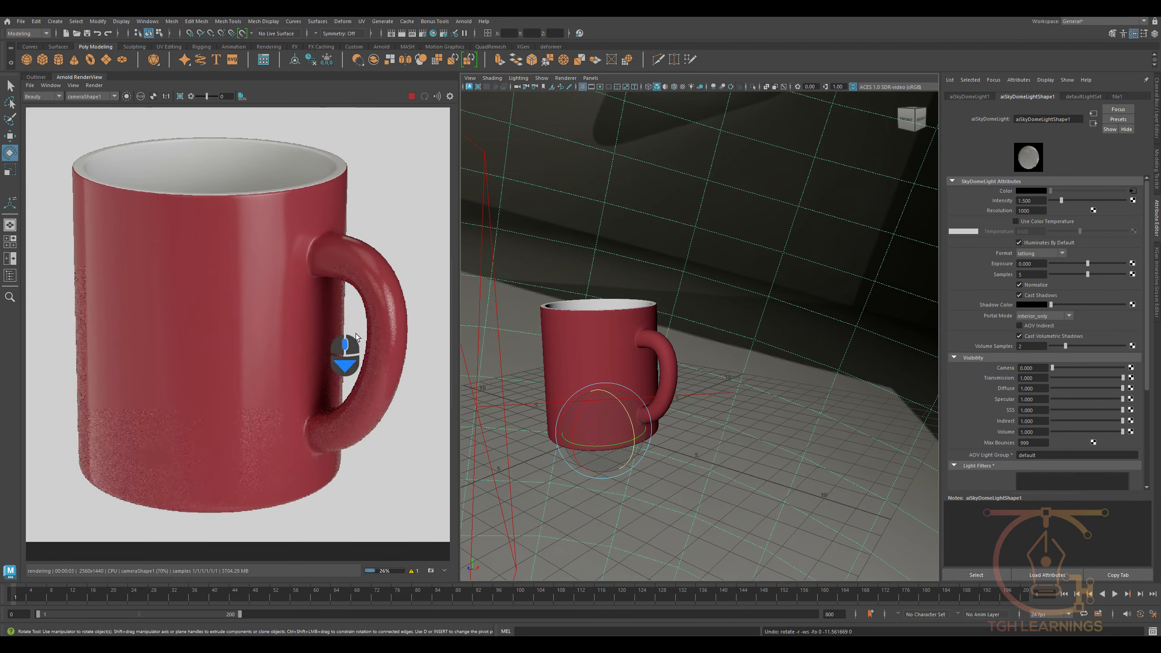
left_click_drag(617, 406, 671, 391, "alt")
scroll(671, 391, "up", 4)
middle_click_drag(671, 390, 636, 398, "alt")
scroll(635, 399, "up", 4)
left_click_drag(636, 399, 649, 352, "alt")
scroll(649, 352, "down", 4)
left_click(649, 352)
key("1")
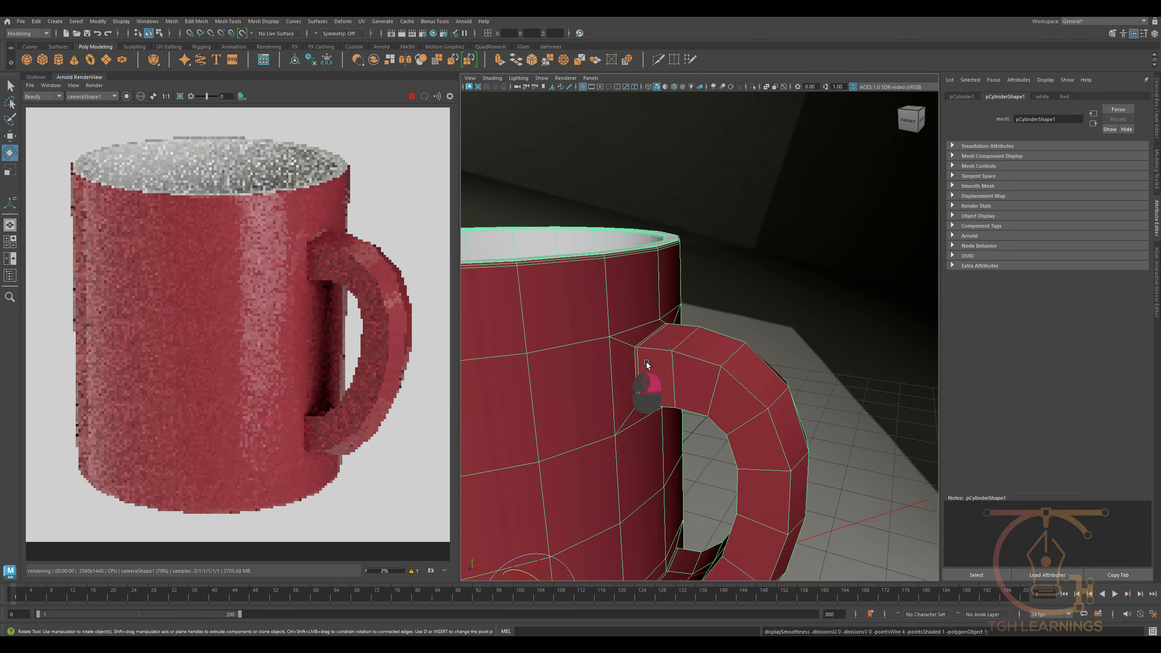
- Delete the edge beside the handle's upper joint and return the mug to smoothed object mode
right_click_drag(647, 365, 643, 334)
left_click(640, 361)
key("3")
right_click_drag(645, 378, 725, 321)
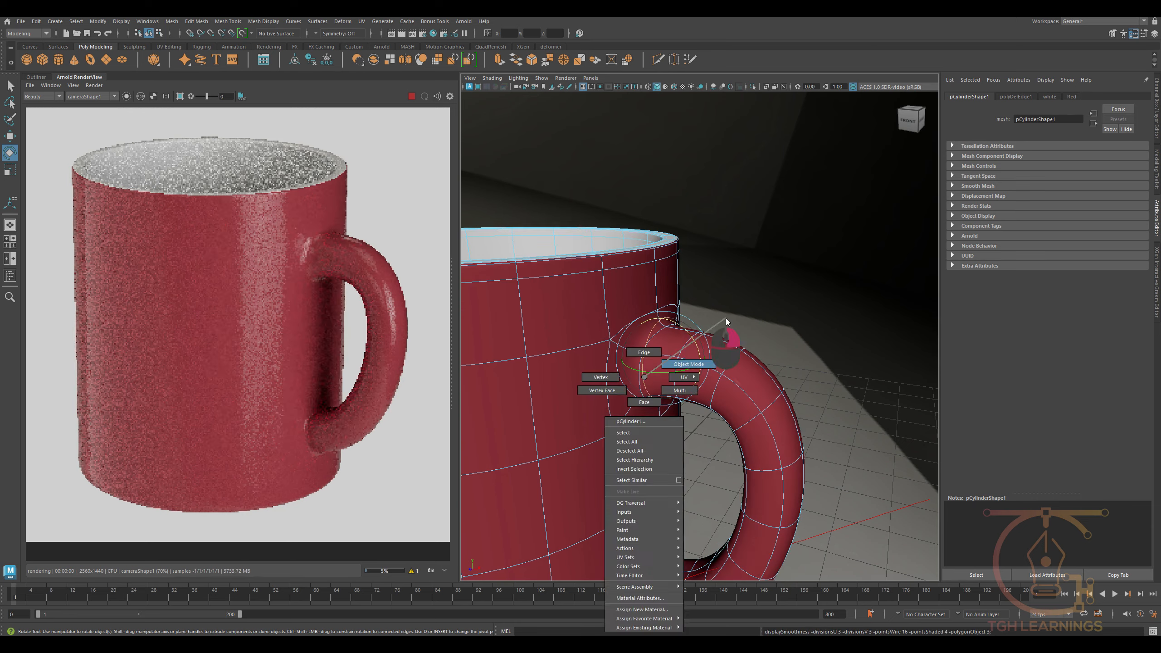
left_click(730, 320)
- Examine the edge loop around the mug handle's lower joint in edge mode
scroll(717, 366, "down", 4)
middle_click_drag(712, 472, 710, 359, "alt")
scroll(678, 377, "up", 4)
left_click(678, 378)
right_click_drag(679, 379, 701, 260)
double_click(663, 393)
scroll(648, 406, "down", 7)
- Select the skydome light, rotate it slightly, and check the highlights on the mug and handle
left_click(705, 292)
middle_click_drag(701, 312, 746, 393, "alt")
left_click_drag(745, 393, 736, 416, "alt")
scroll(316, 365, "down", 2)
scroll(316, 365, "up", 2)
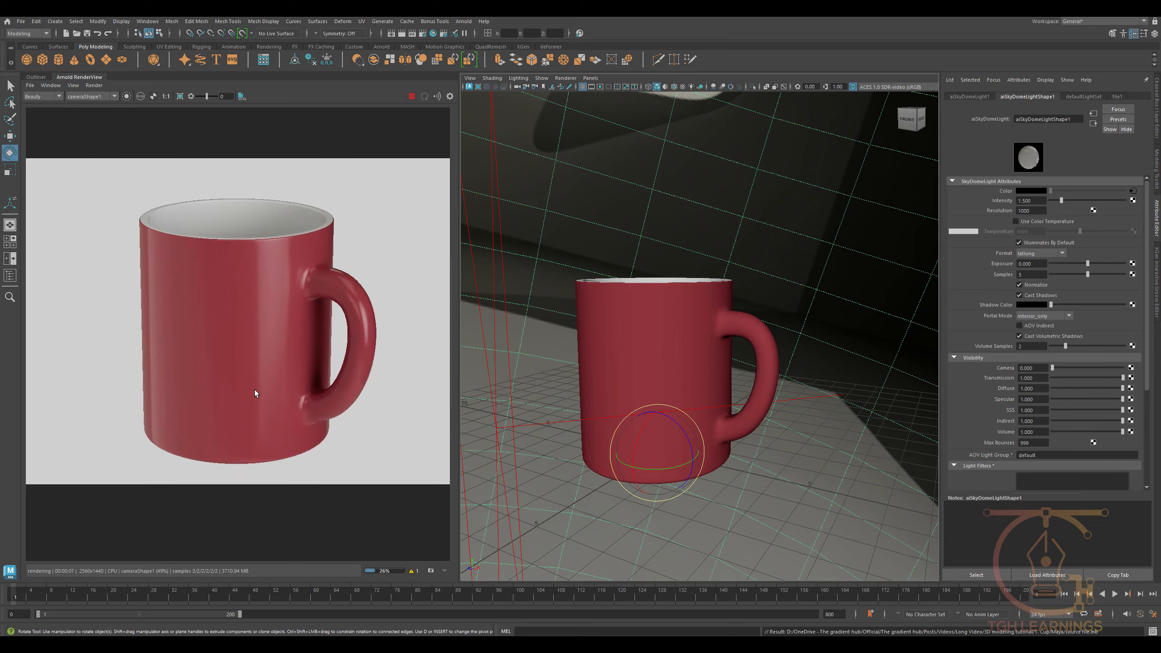
scroll(254, 390, "up", 2)
scroll(285, 384, "down", 2)
- Rotate the skydome light about its vertical axis to fine-tune the highlight on the mug body
left_click_drag(767, 469, 694, 508, "alt")
scroll(726, 478, "down", 3)
left_click(726, 478)
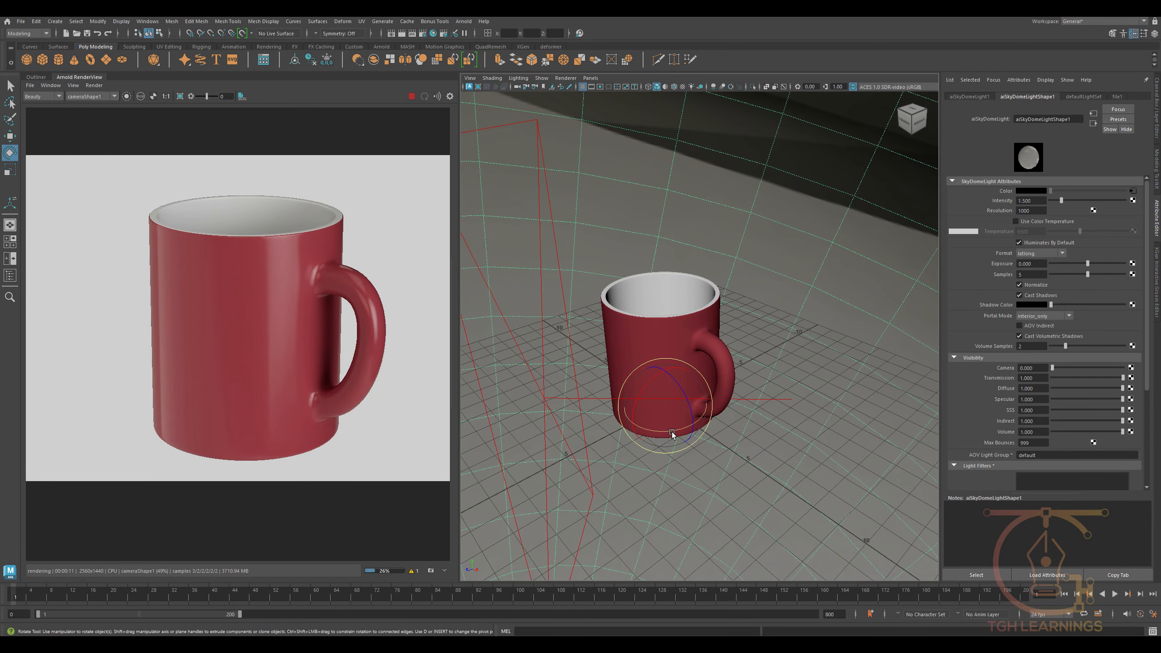
left_click_drag(671, 432, 662, 434)
scroll(744, 447, "down", 3)
left_click_drag(744, 447, 745, 435, "alt")
scroll(745, 436, "up", 2)
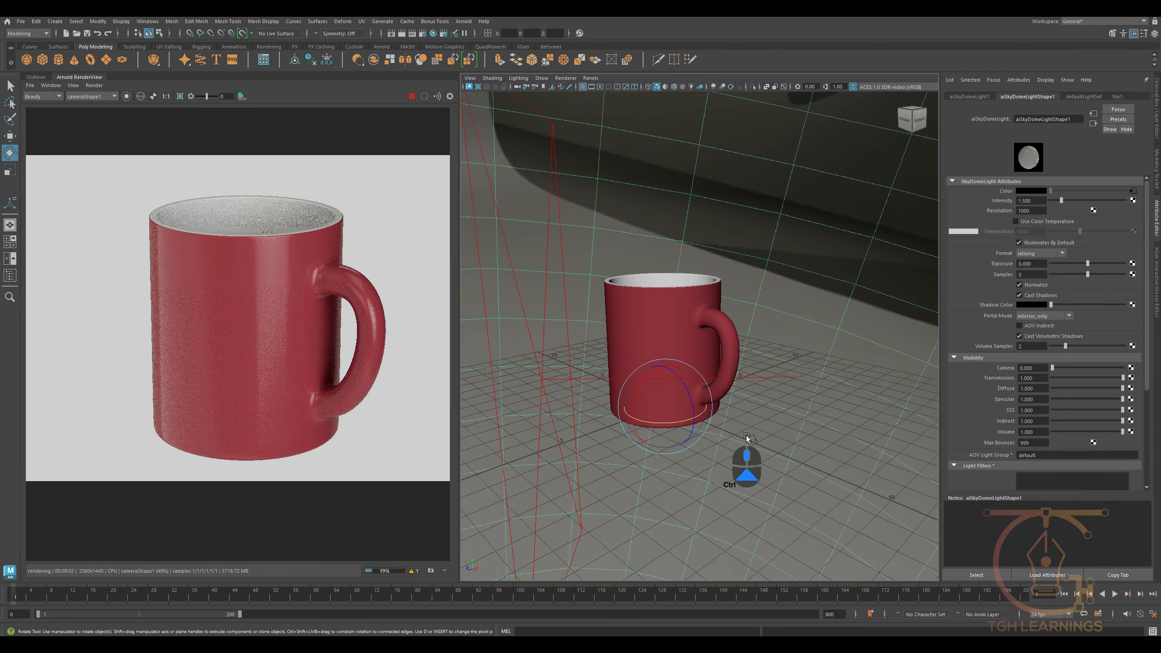
- Save the scene and check the finished mug render
key("ctrl+s")
scroll(283, 393, "down", 2)
scroll(283, 396, "up", 2)
scroll(283, 396, "down", 2)
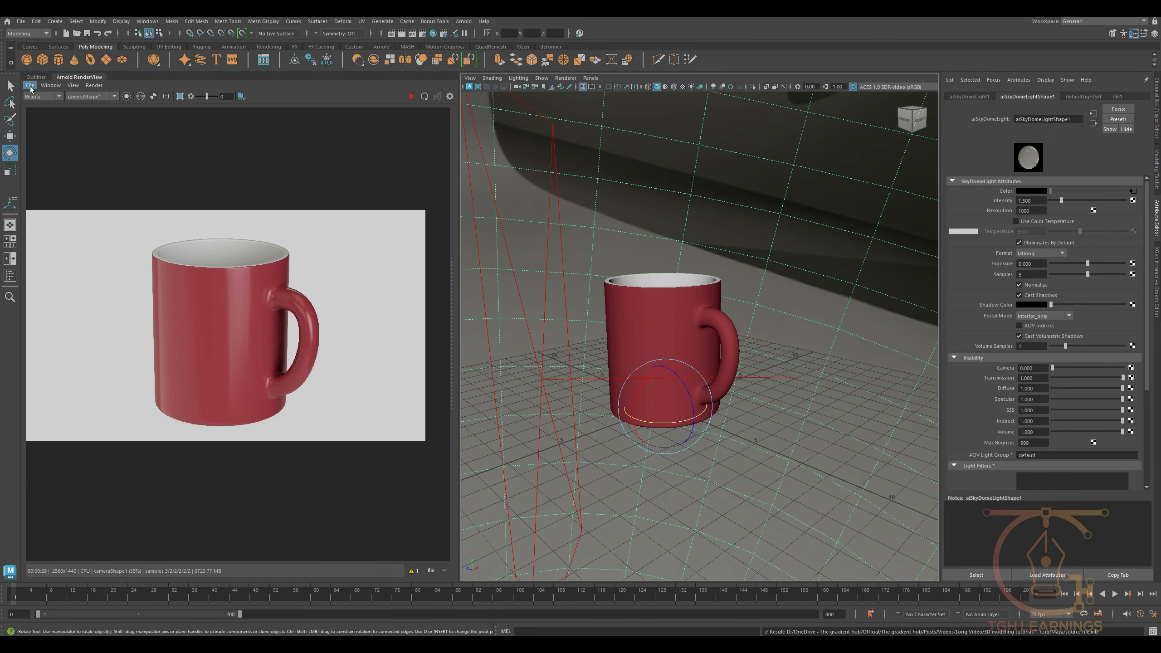
- Create a polygon plane beneath the mug and scale it up as a floor
left_click(104, 59)
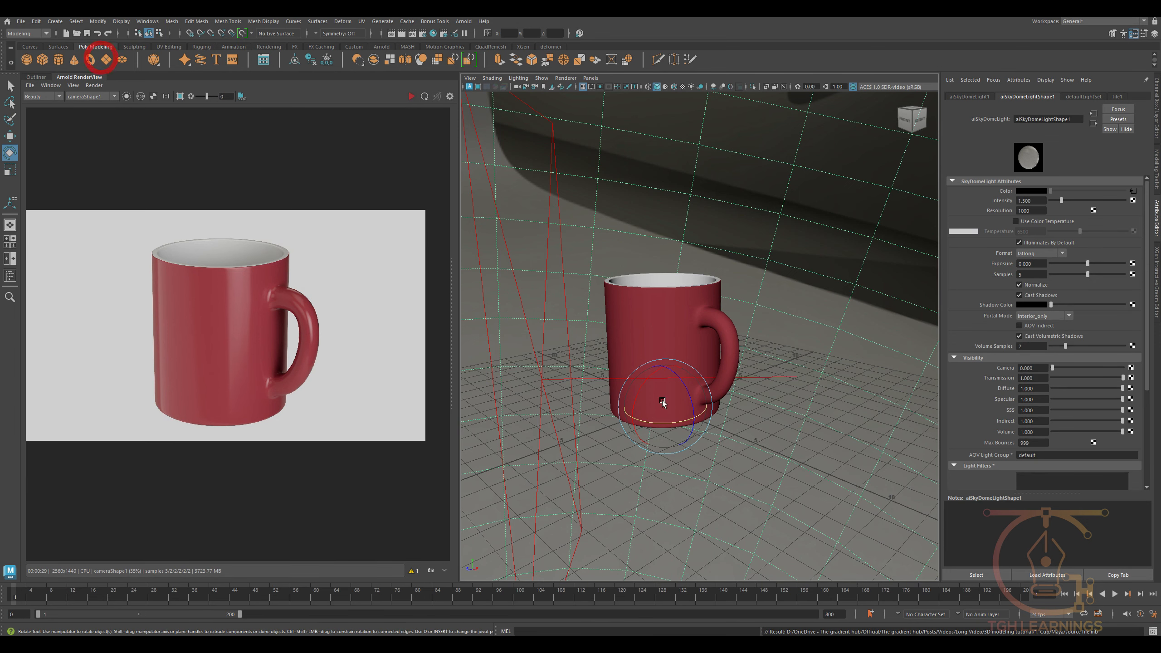
key("r")
left_click_drag(665, 405, 939, 430)
key("w")
left_click_drag(778, 426, 689, 474, "alt")
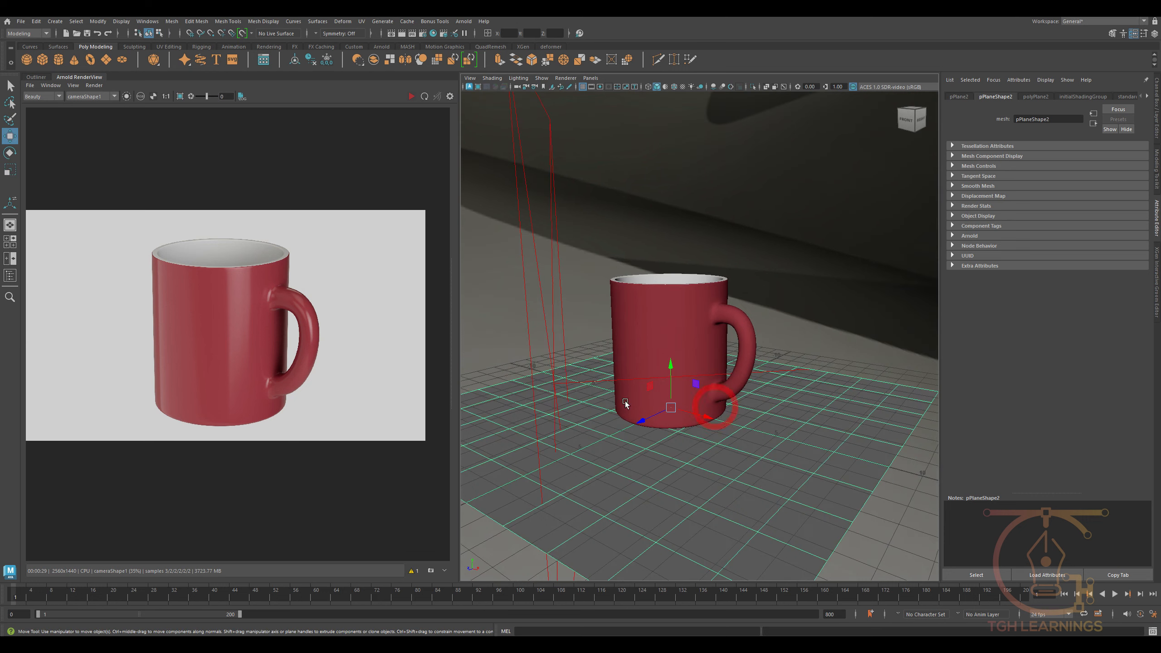
- Assign a new aiShadowMatte material to the floor plane and start a live Arnold render
right_click_drag(708, 438, 714, 612)
left_click(411, 291)
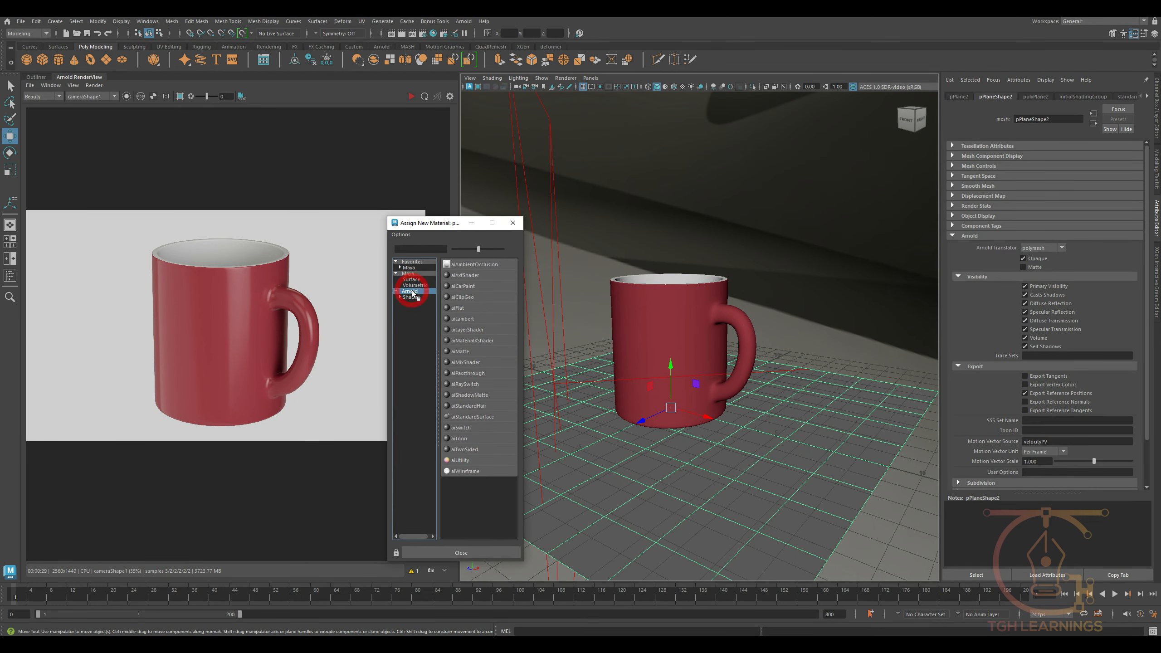
left_click(470, 395)
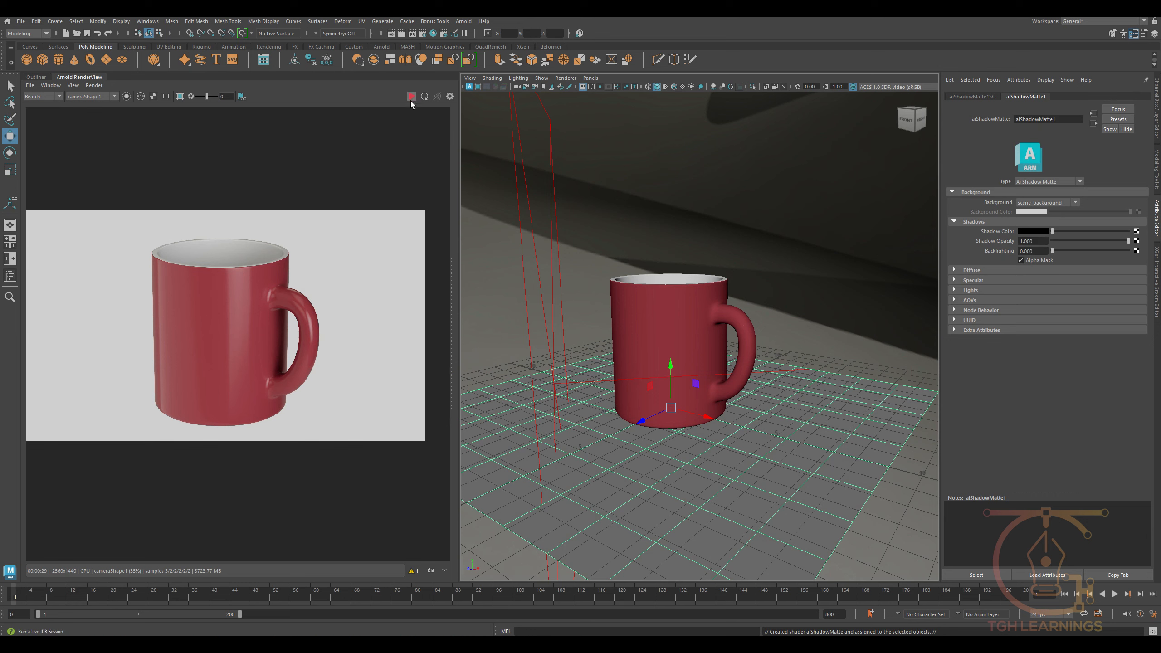
left_click(411, 97)
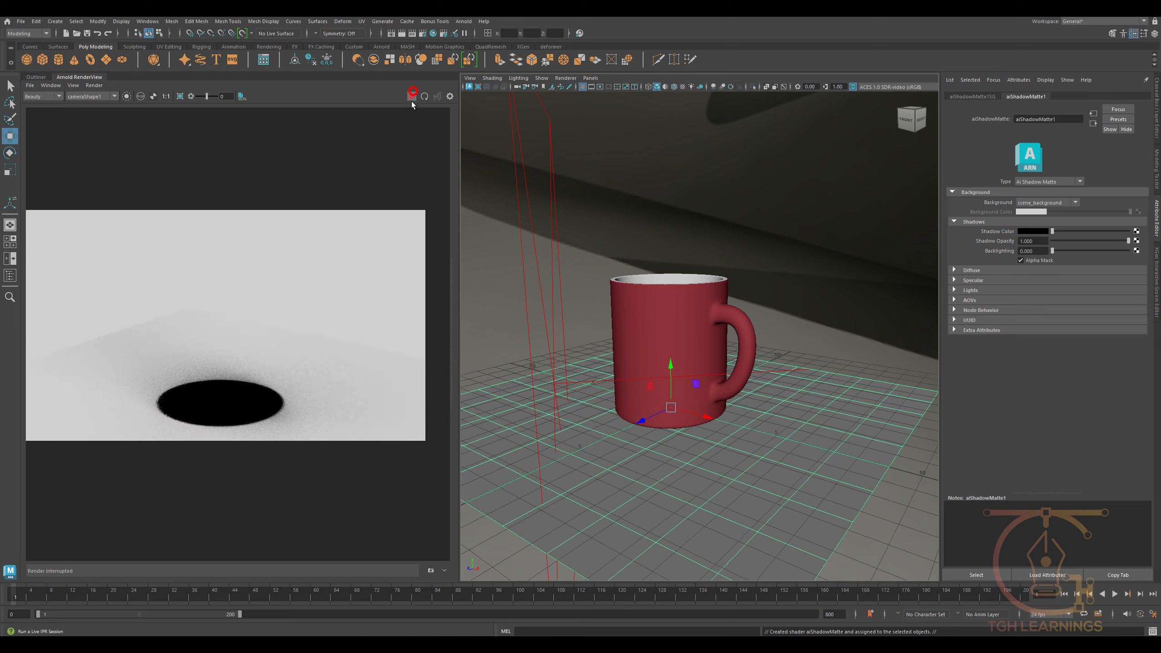
- Hide the area light and the skydome light
left_click(533, 268)
left_click(646, 247)
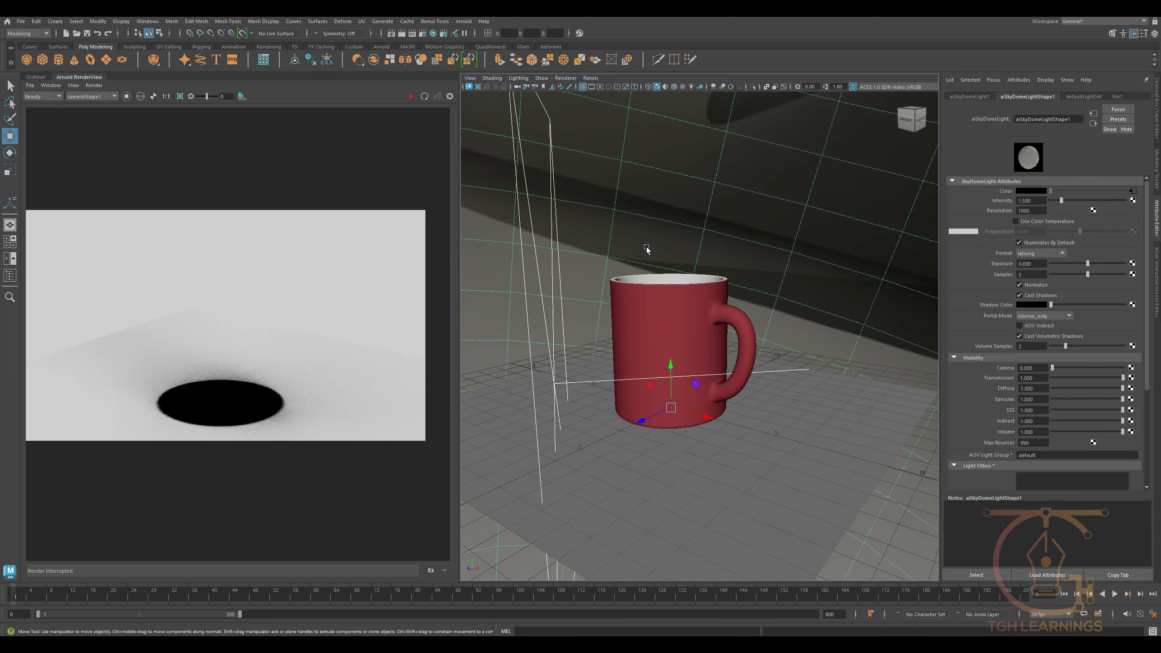
key("ctrl+h")
- Create a directional light in the scene
left_click(75, 25)
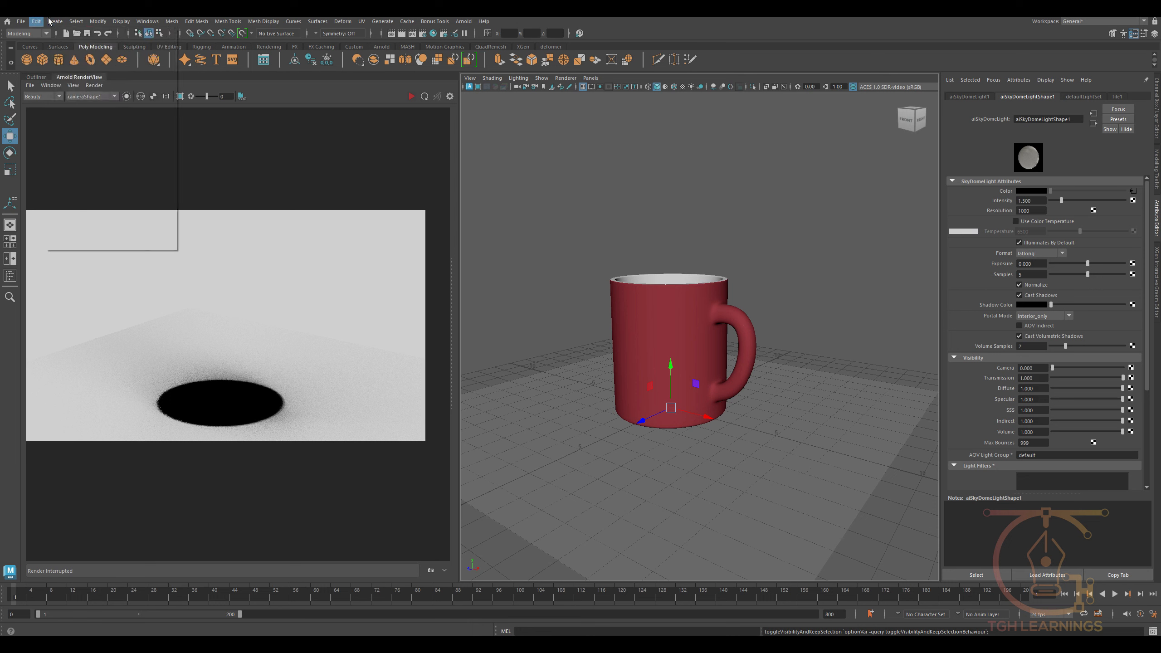
mouse_move(54, 22)
left_click(74, 75)
left_click(207, 82)
- Move the directional light beside and above the mug and rotate it to cast a shadow toward the handle side
left_click_drag(657, 379, 647, 381, "alt")
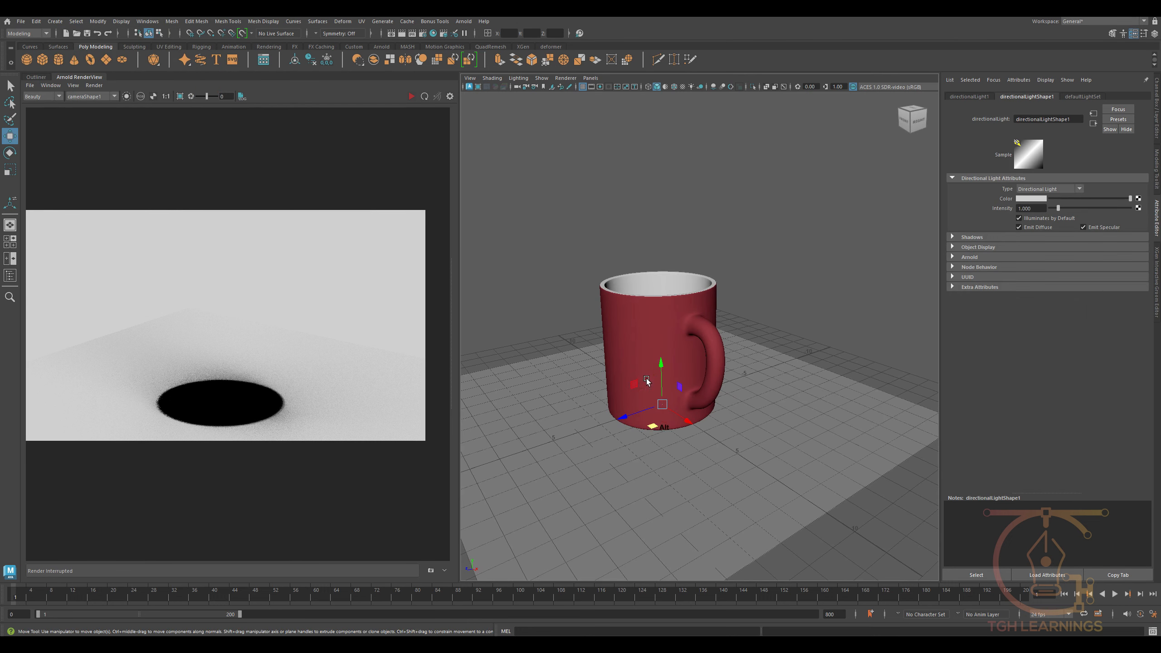
left_click_drag(654, 430, 557, 430)
left_click_drag(542, 377, 520, 223)
key("e")
left_click_drag(576, 316, 567, 262)
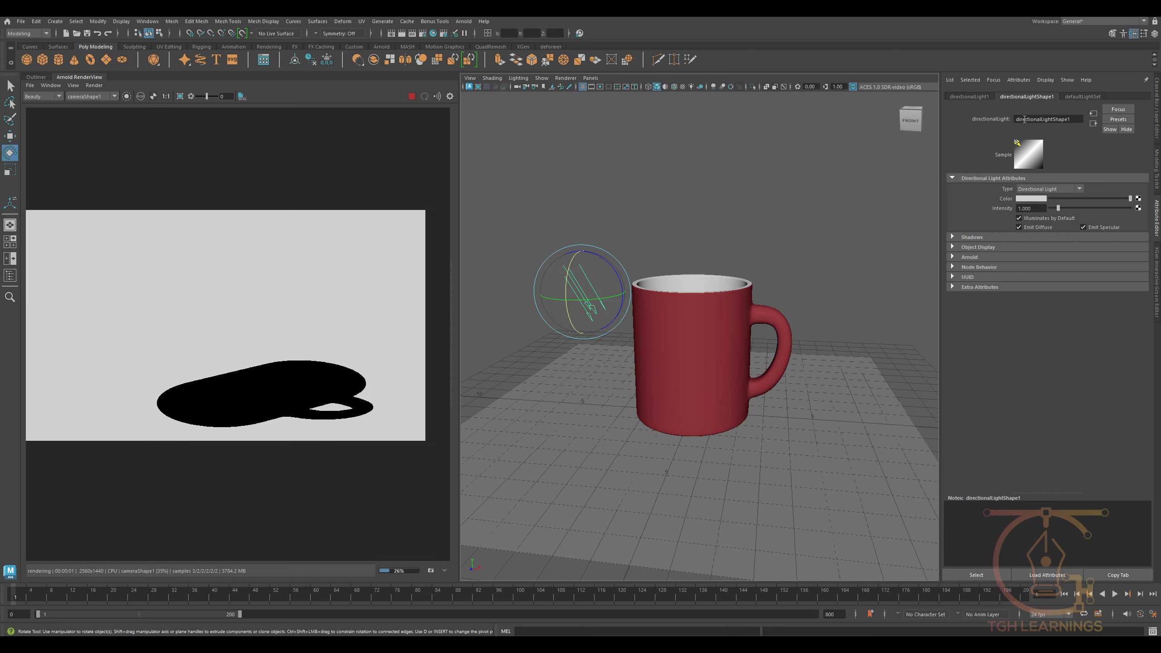
- Try Arnold angles of 20 and 30 for the directional light and set its samples to 5
left_click(969, 257)
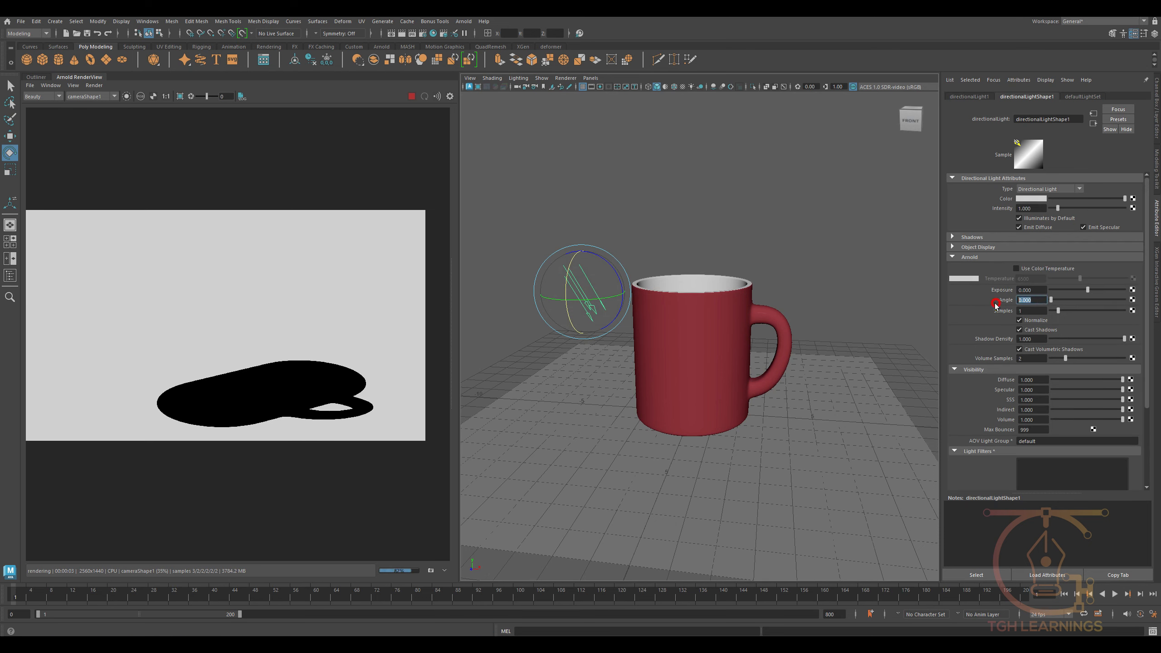
type("0")
key("Return")
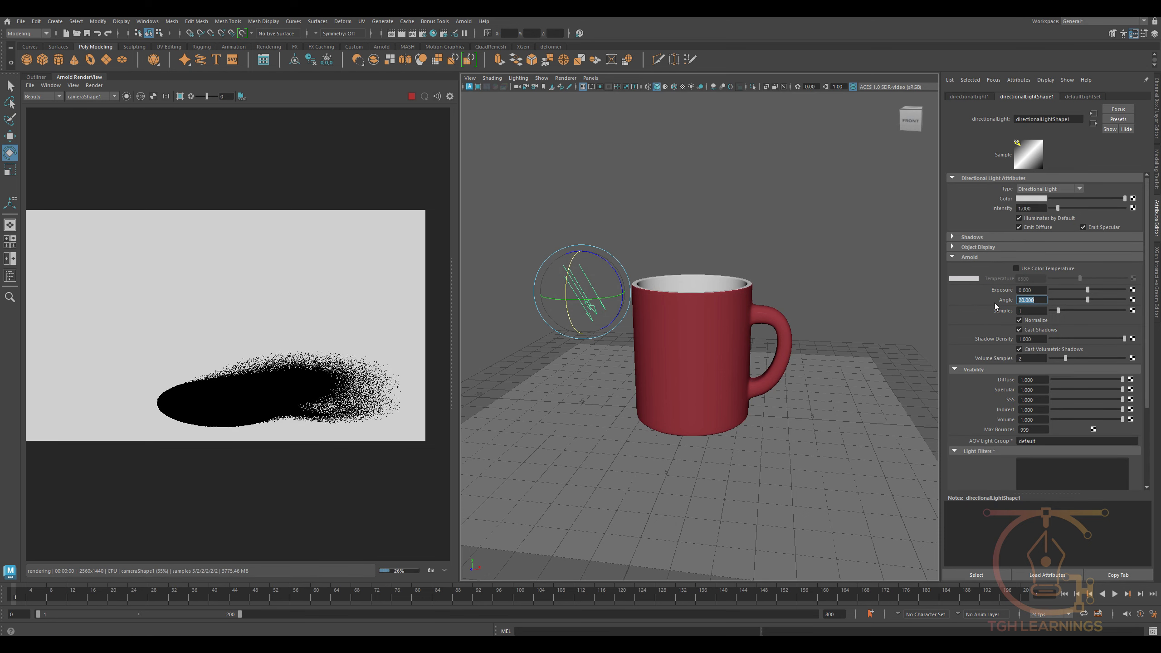
key("Tab")
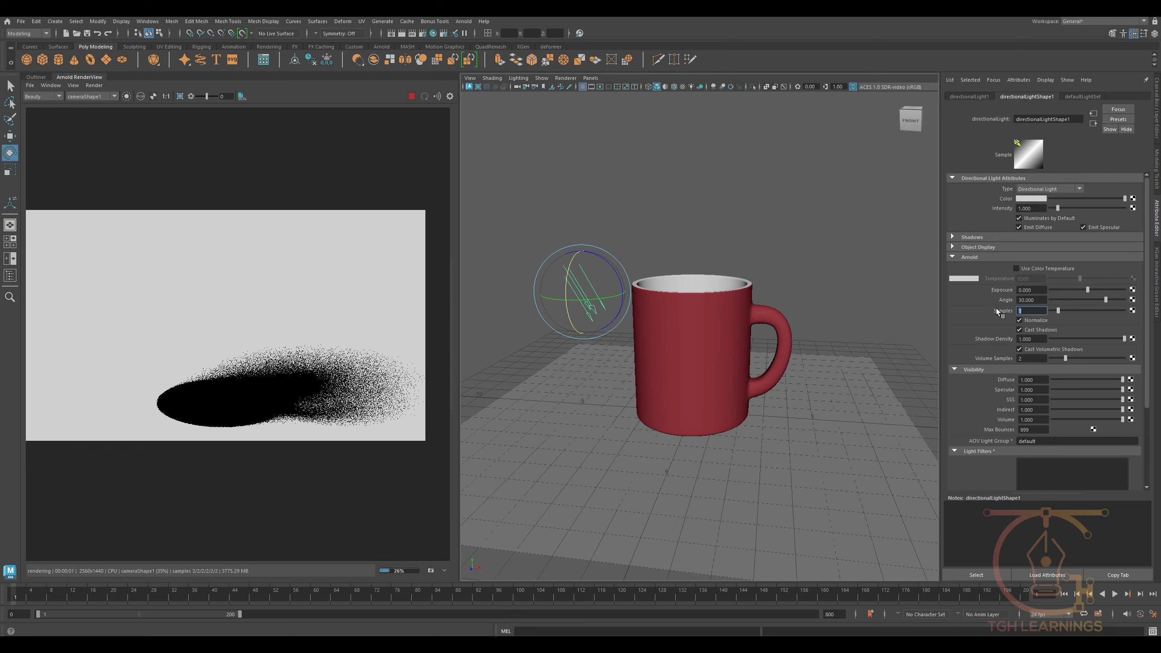
type("5")
key("Return")
- Set the directional light's Arnold angle to 20
left_click_drag(782, 434, 733, 423, "alt")
middle_click_drag(667, 428, 693, 425, "alt")
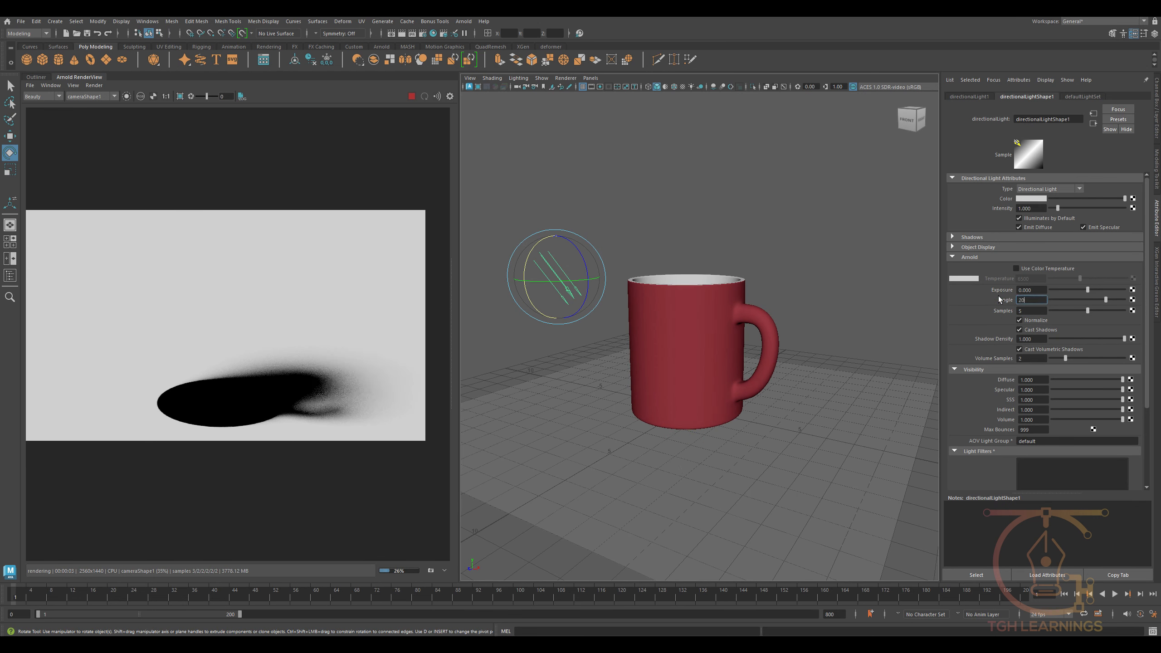
type("20")
key("Return")
right_click_drag(745, 396, 784, 404, "alt")
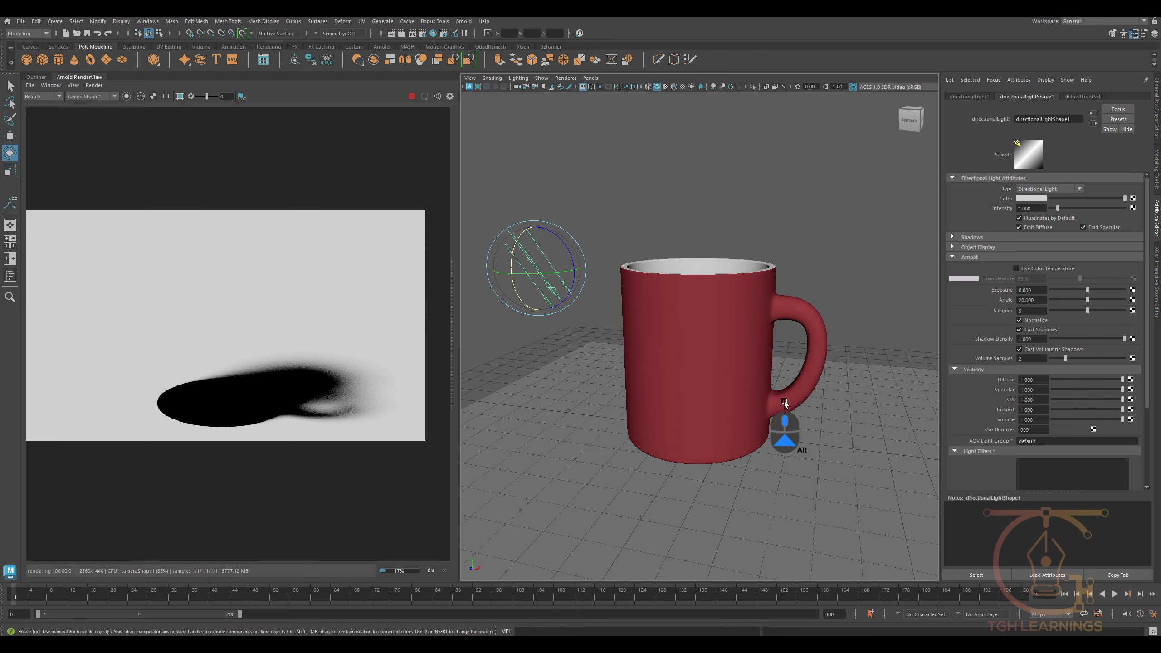
left_click_drag(785, 404, 739, 402, "alt")
scroll(225, 394, "down", 1)
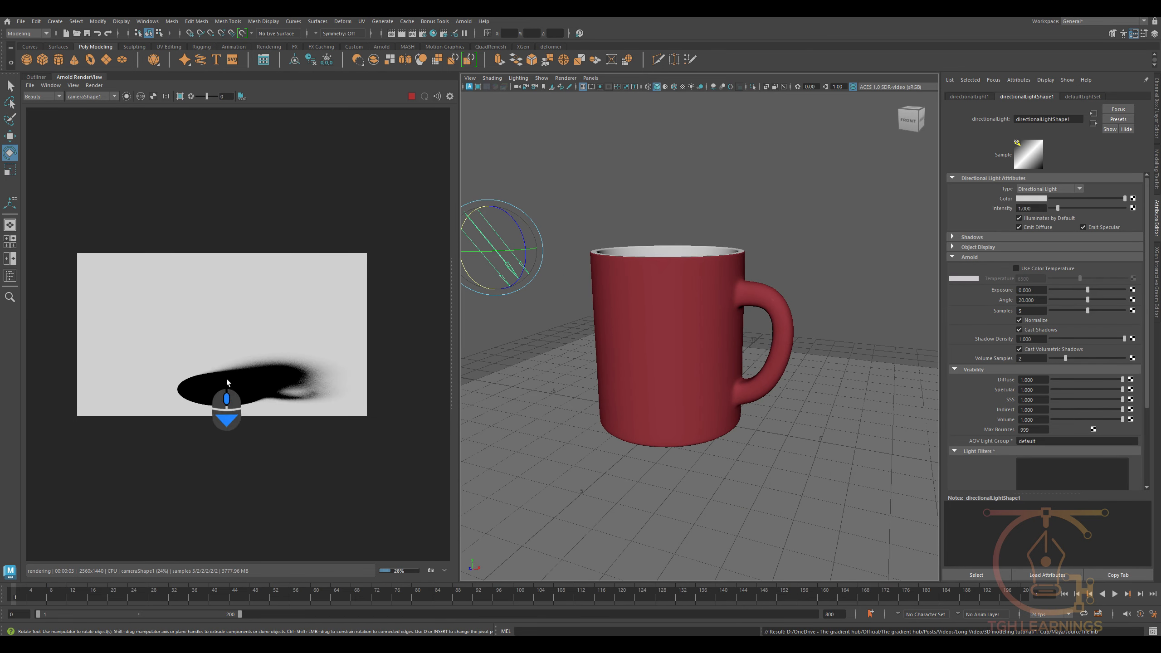
- Inspect the finished soft shadow render and save it as an image
scroll(281, 396, "up", 3)
scroll(229, 290, "down", 1)
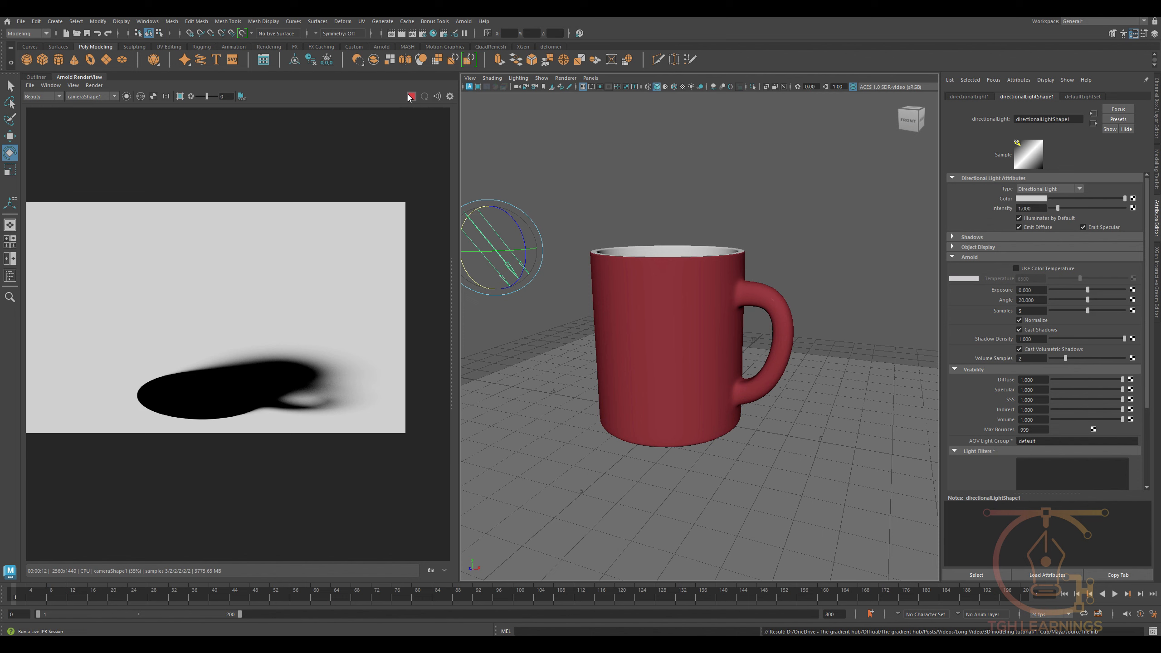
scroll(291, 407, "up", 4)
scroll(291, 412, "down", 3)
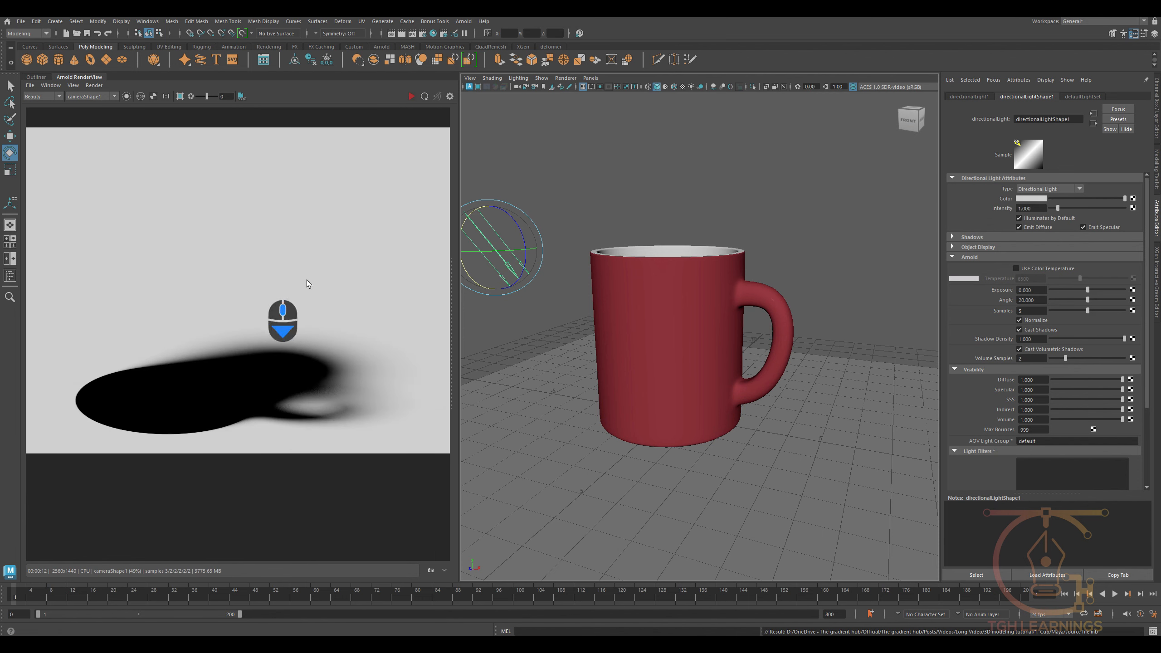
left_click(28, 85)
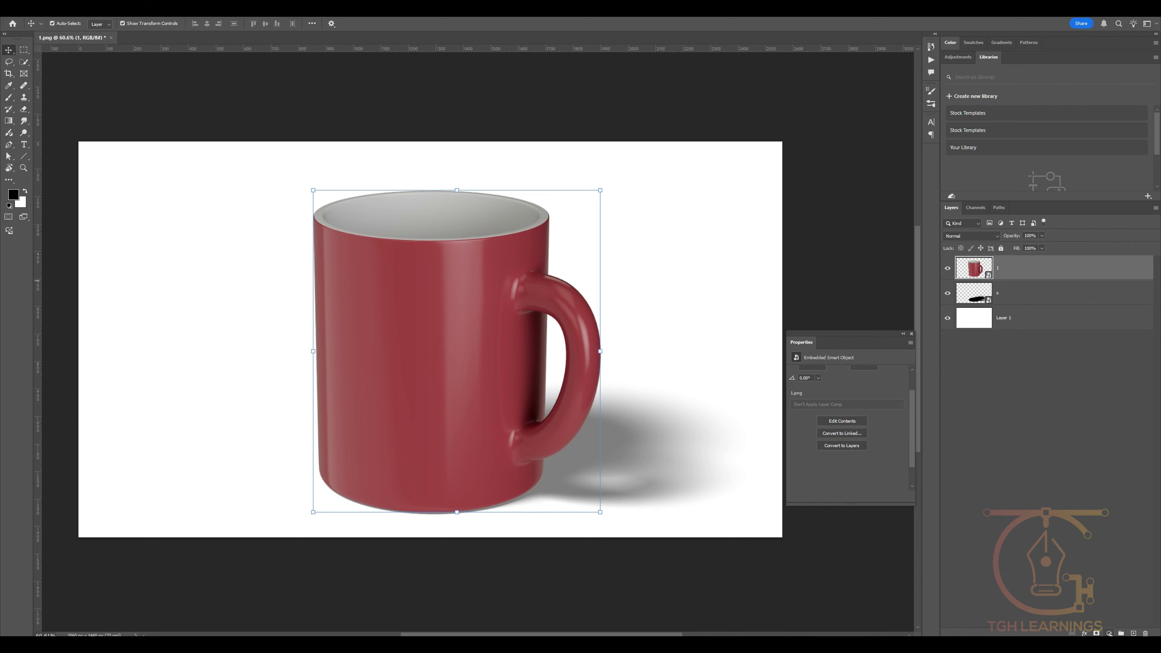